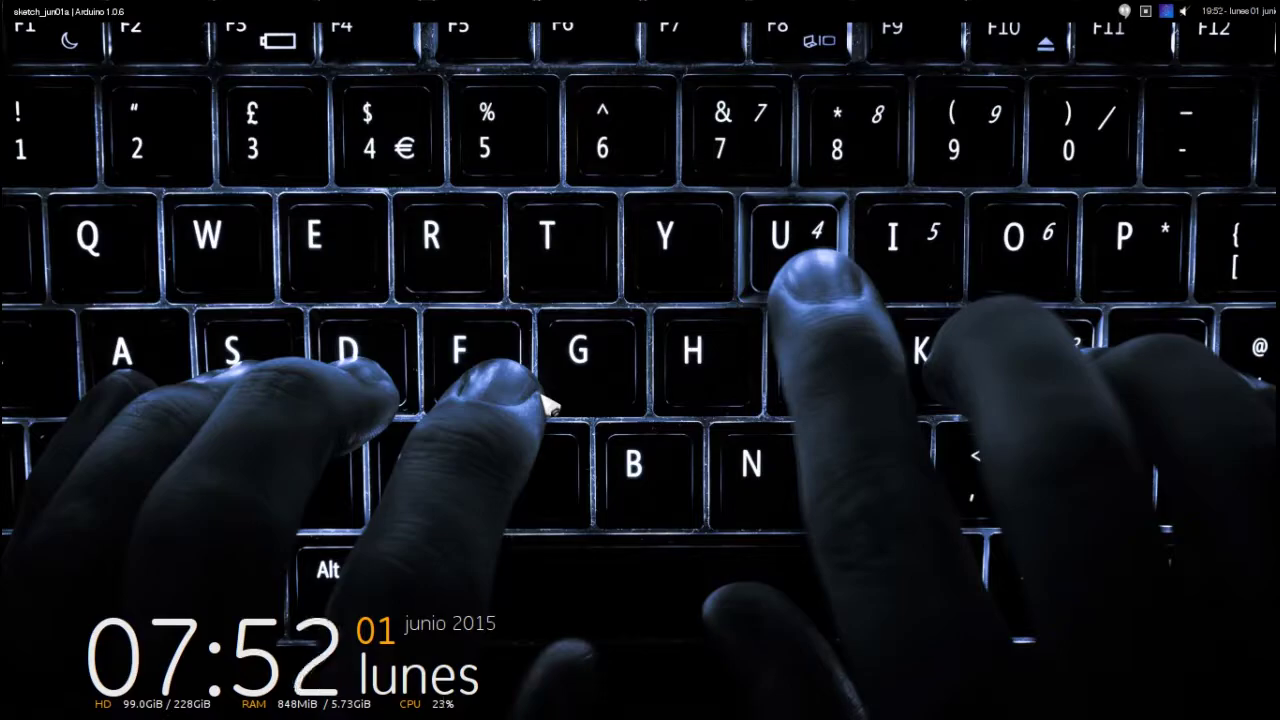
Step: Switch to the Chrome window showing the Fritzing download page
key(alt+Tab)
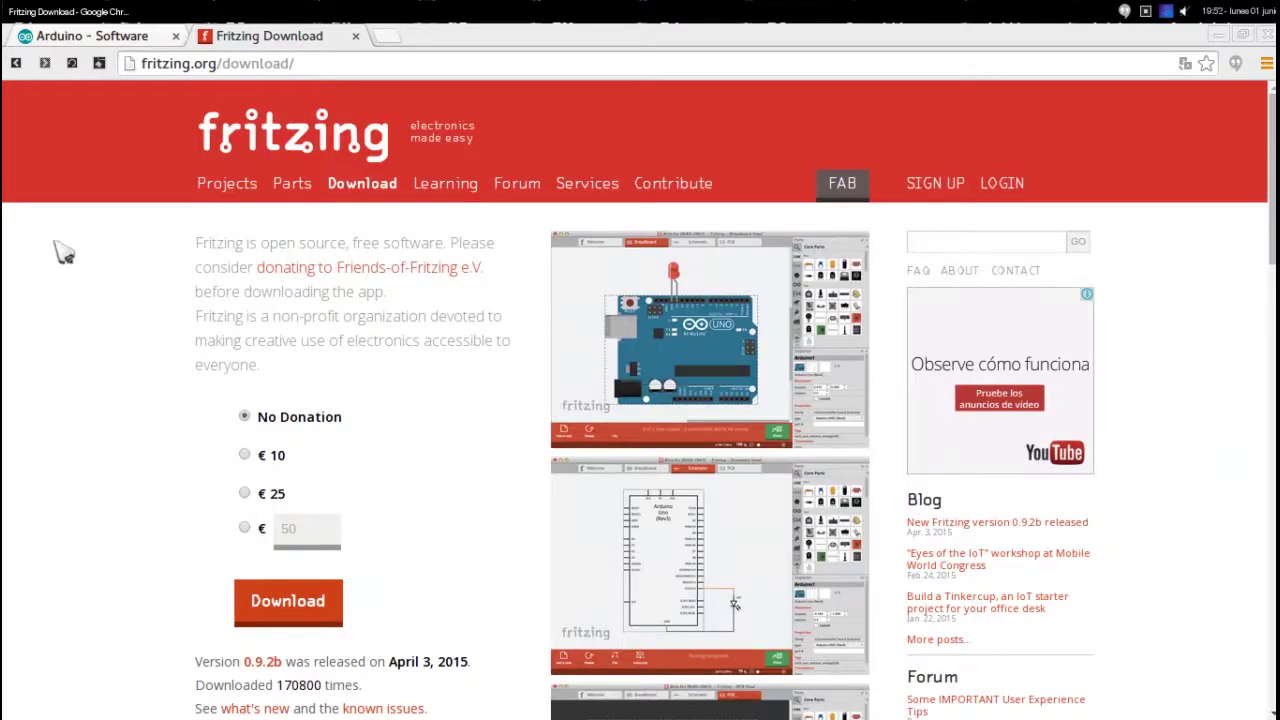
Step: Look at the Arduino - Software tab, then go back to the Fritzing download page
click(130, 38)
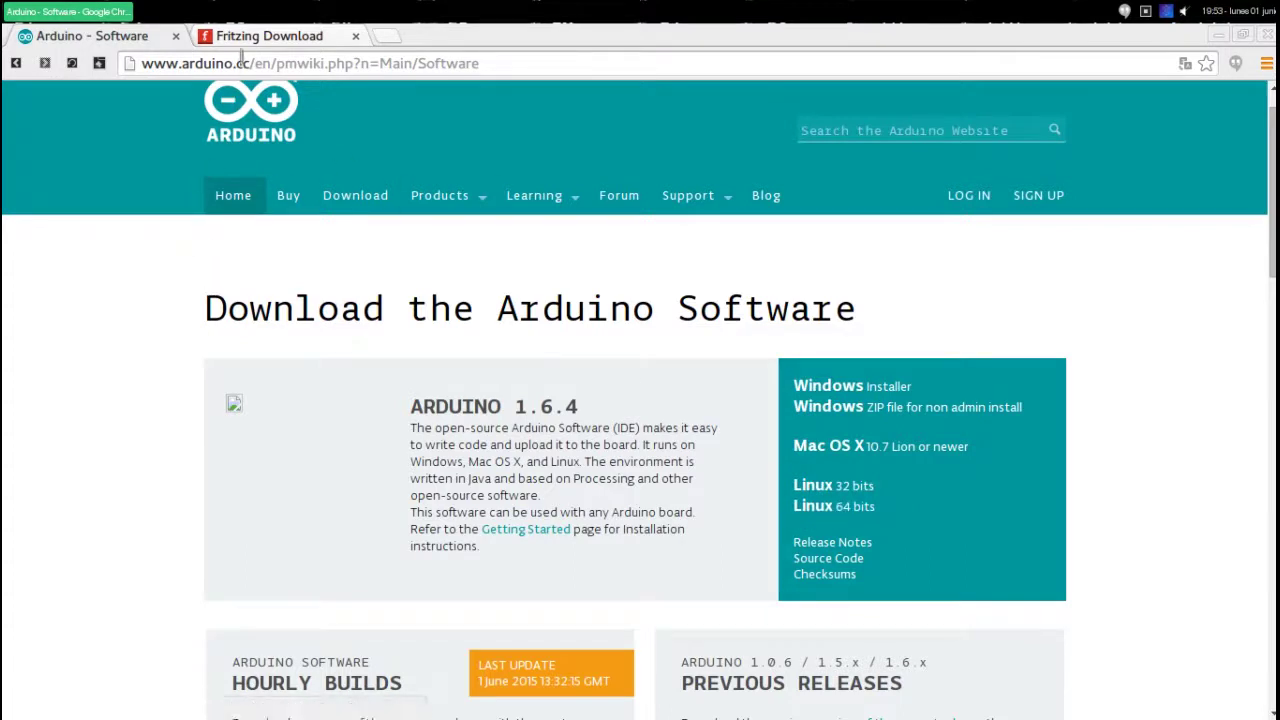
click(262, 40)
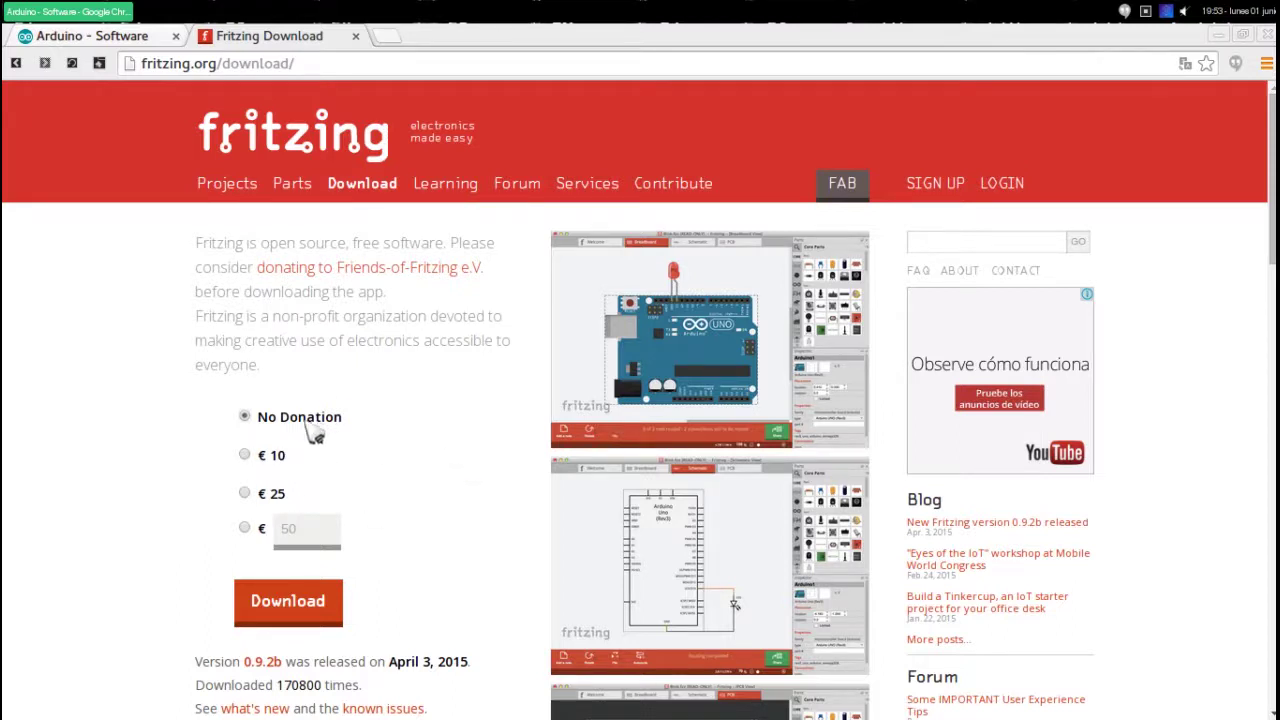
scroll(443, 449, down, 2)
scroll(443, 449, up, 2)
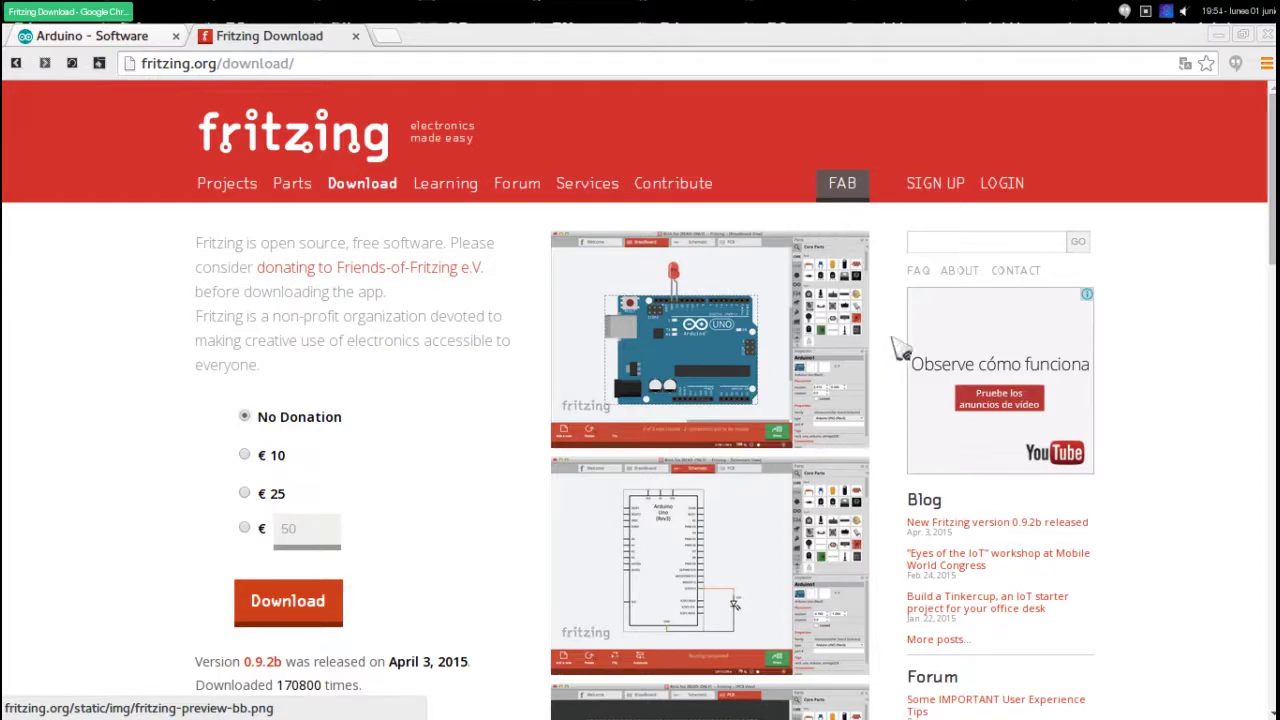
scroll(812, 338, down, 3)
scroll(700, 450, down, 5)
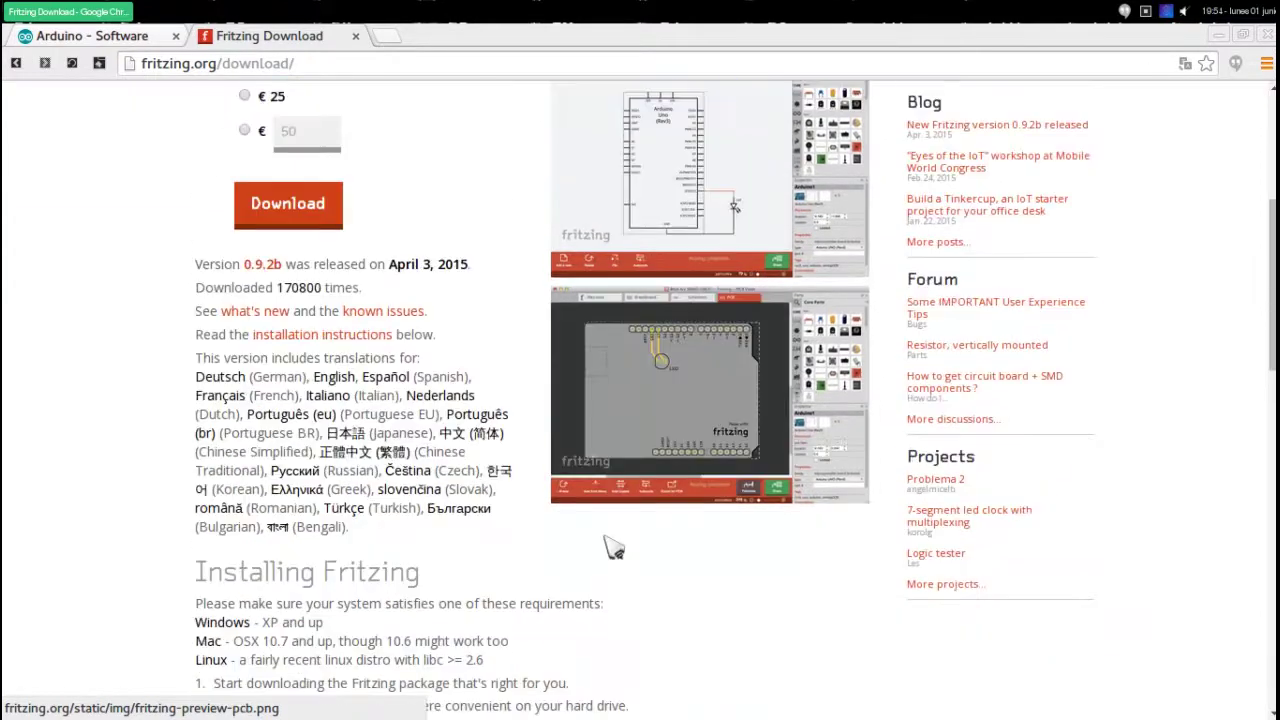
scroll(700, 400, down, 1)
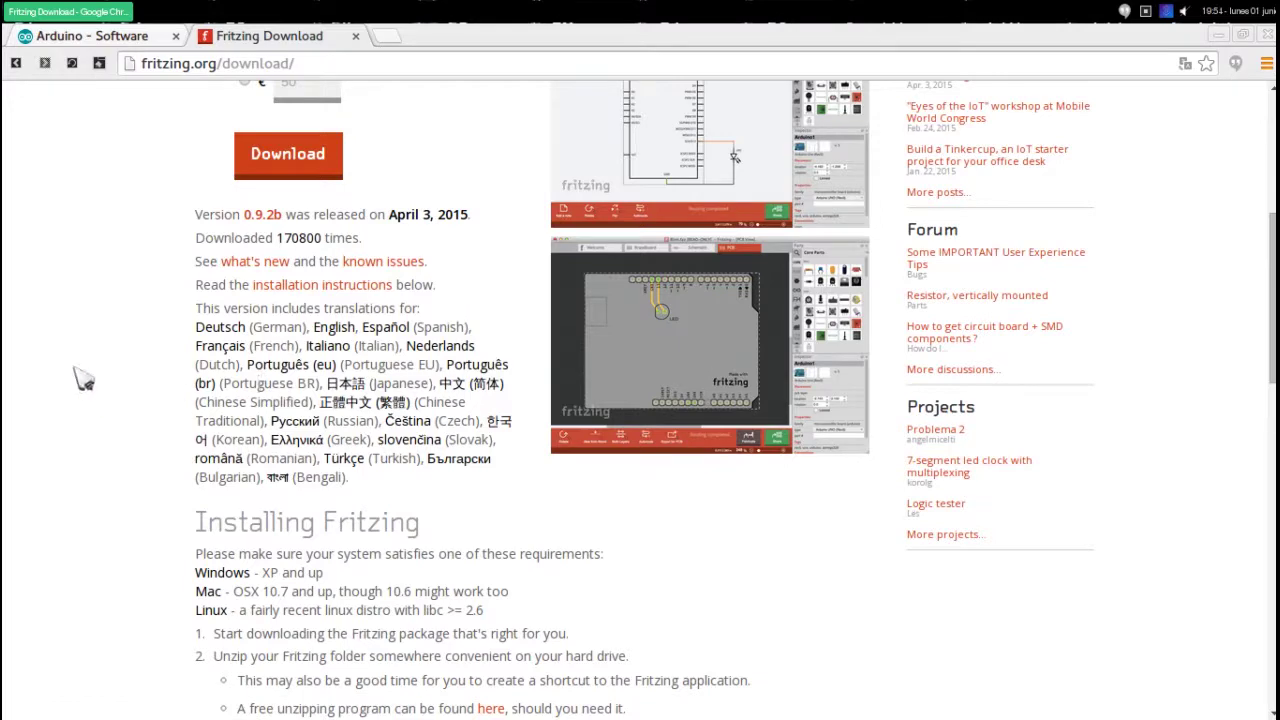
scroll(226, 334, up, 2)
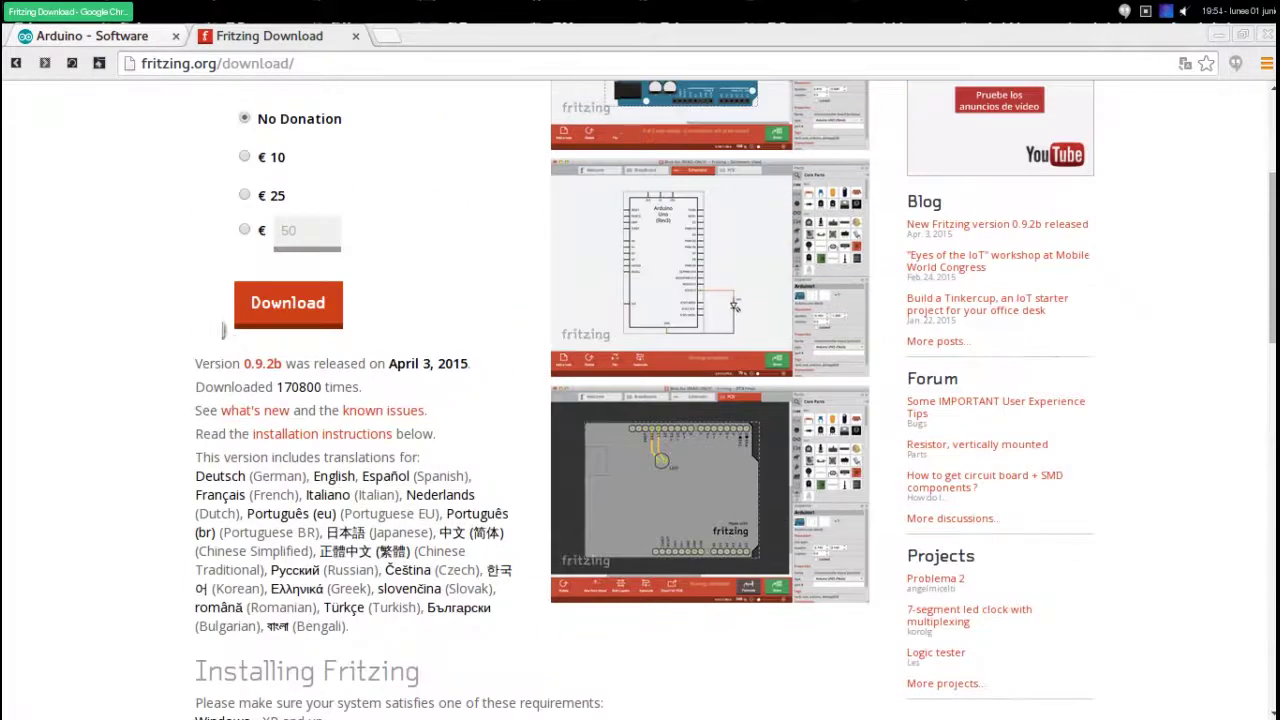
scroll(226, 336, up, 3)
scroll(171, 386, down, 2)
scroll(176, 390, up, 2)
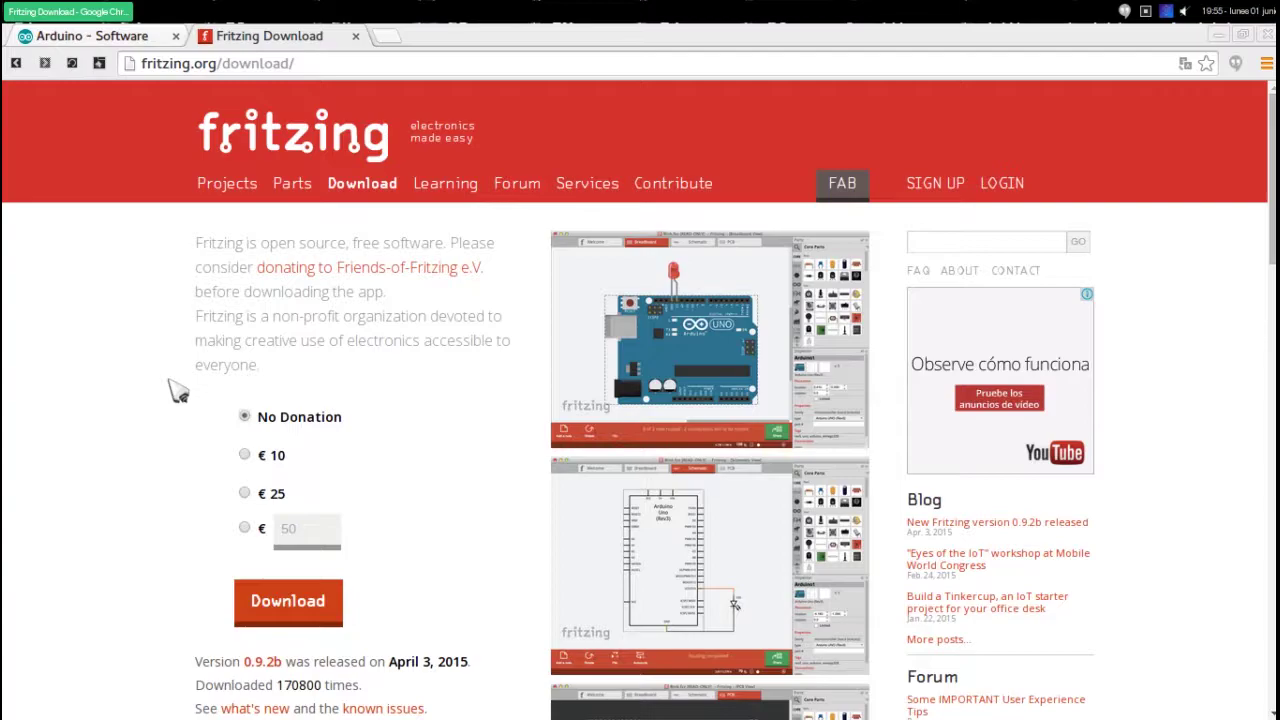
Step: Bring the Arduino IDE sketch_jun01a window up on an empty workspace and maximize it
key(ctrl+alt+Right)
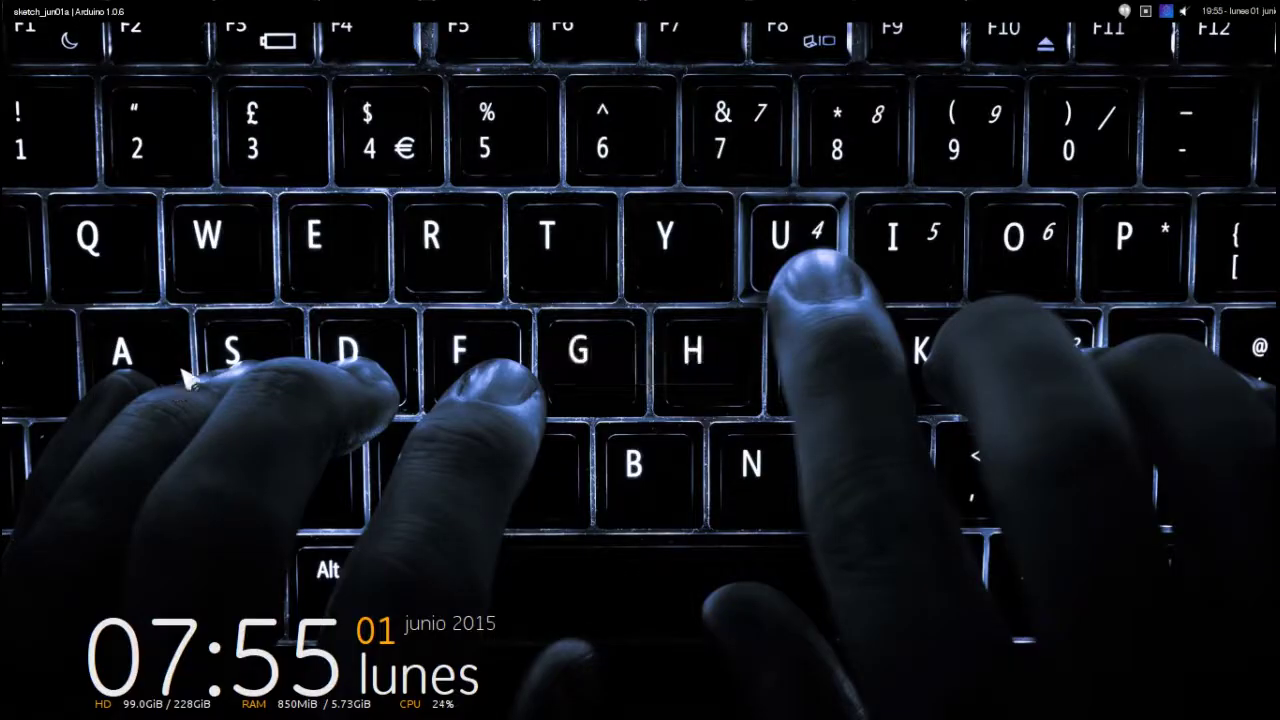
click(110, 12)
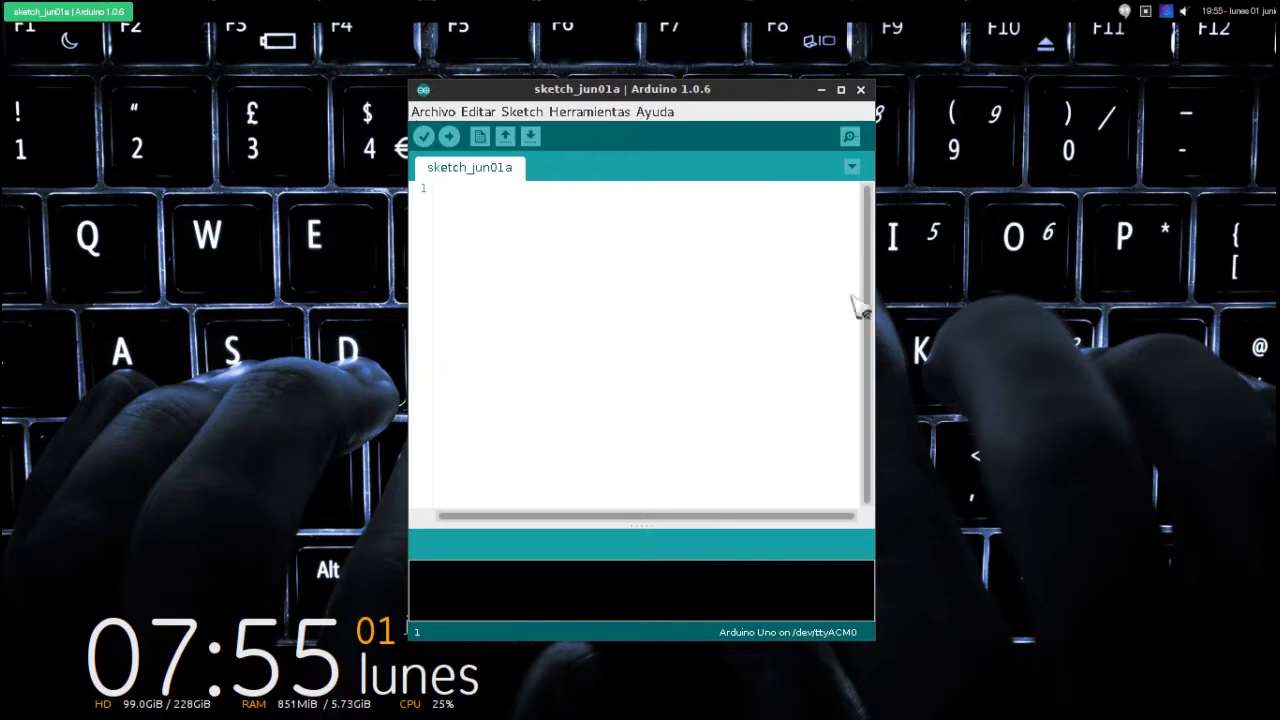
click(841, 90)
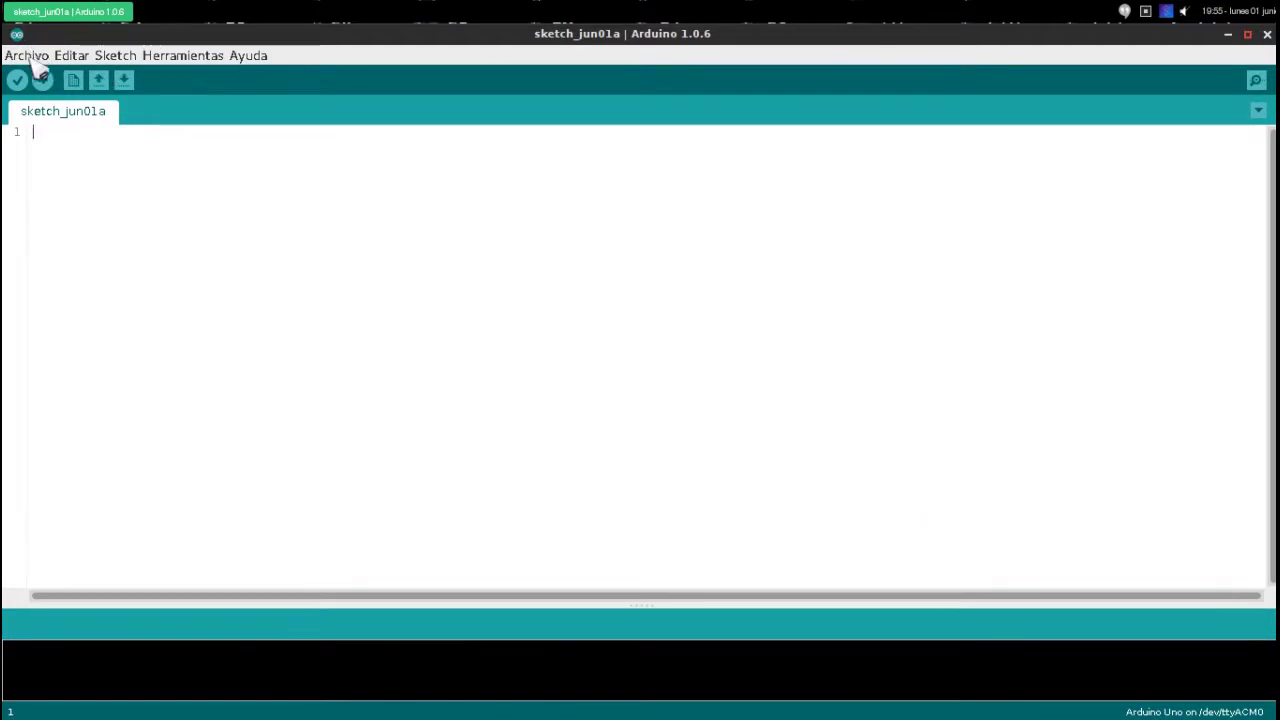
Step: Confirm under Herramientas that the board is still Arduino Uno, leaving it unchanged
click(113, 57)
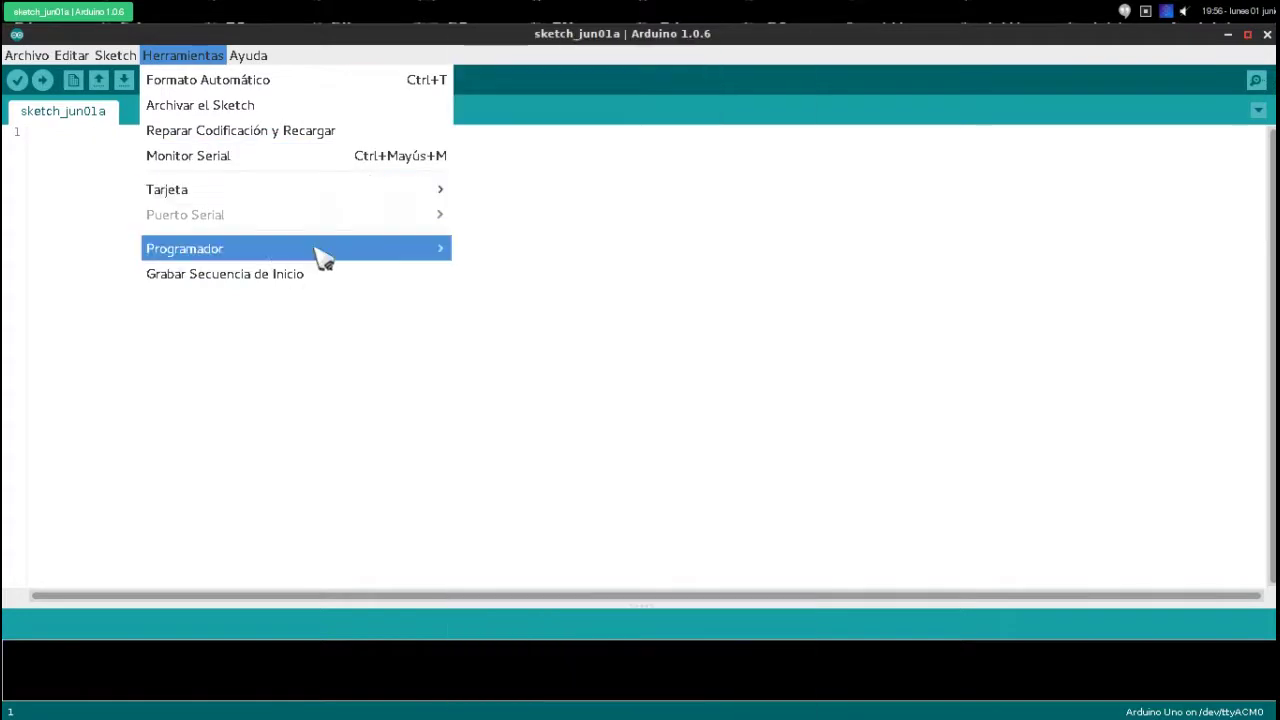
mouse_move(296, 189)
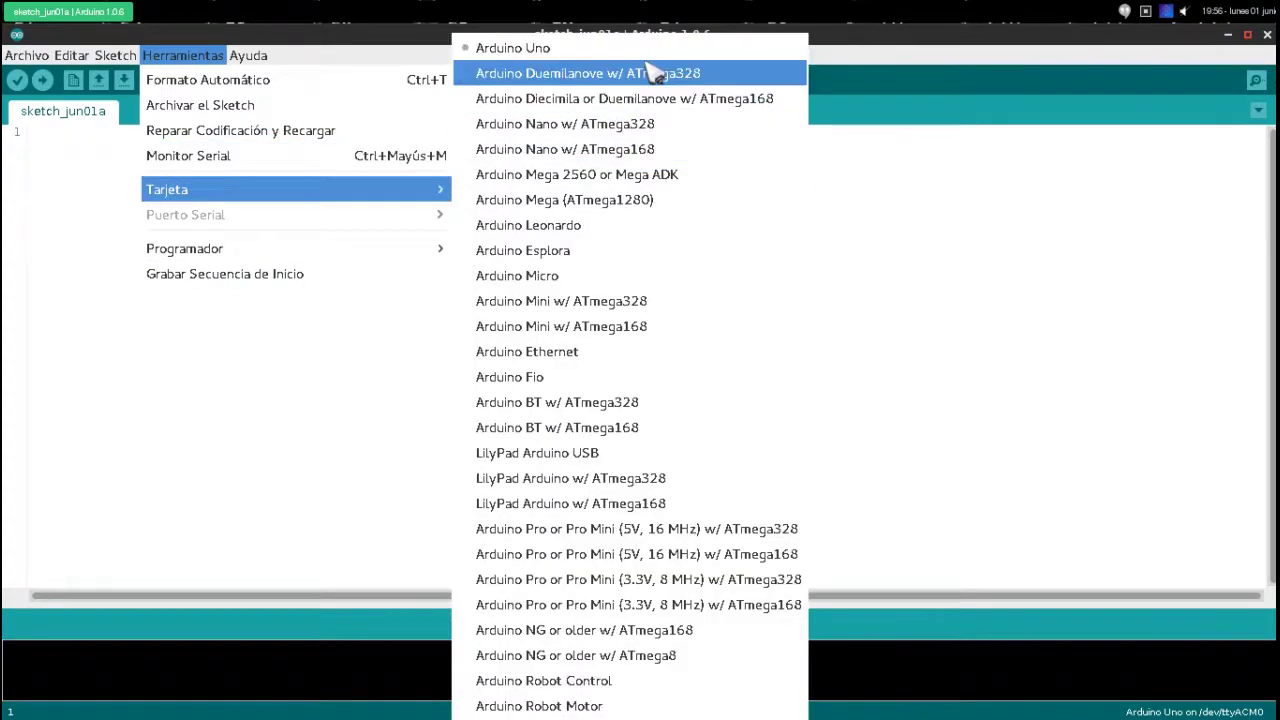
click(668, 397)
click(224, 60)
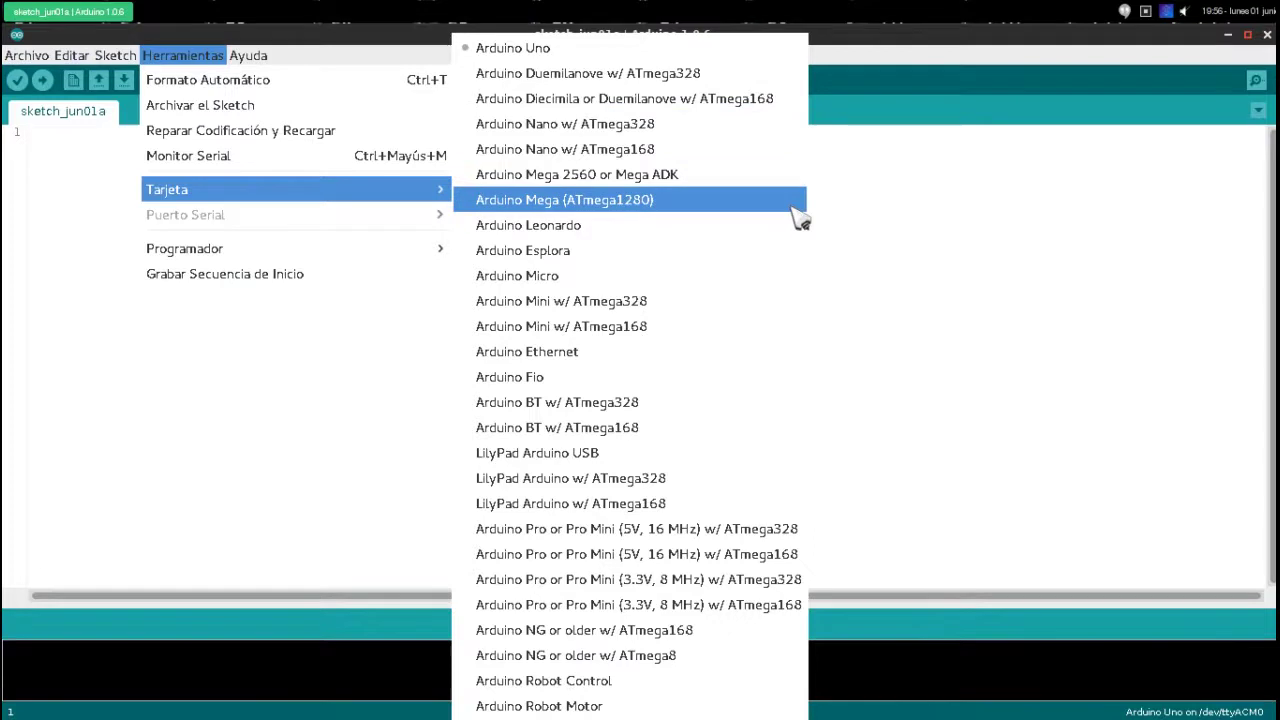
click(706, 285)
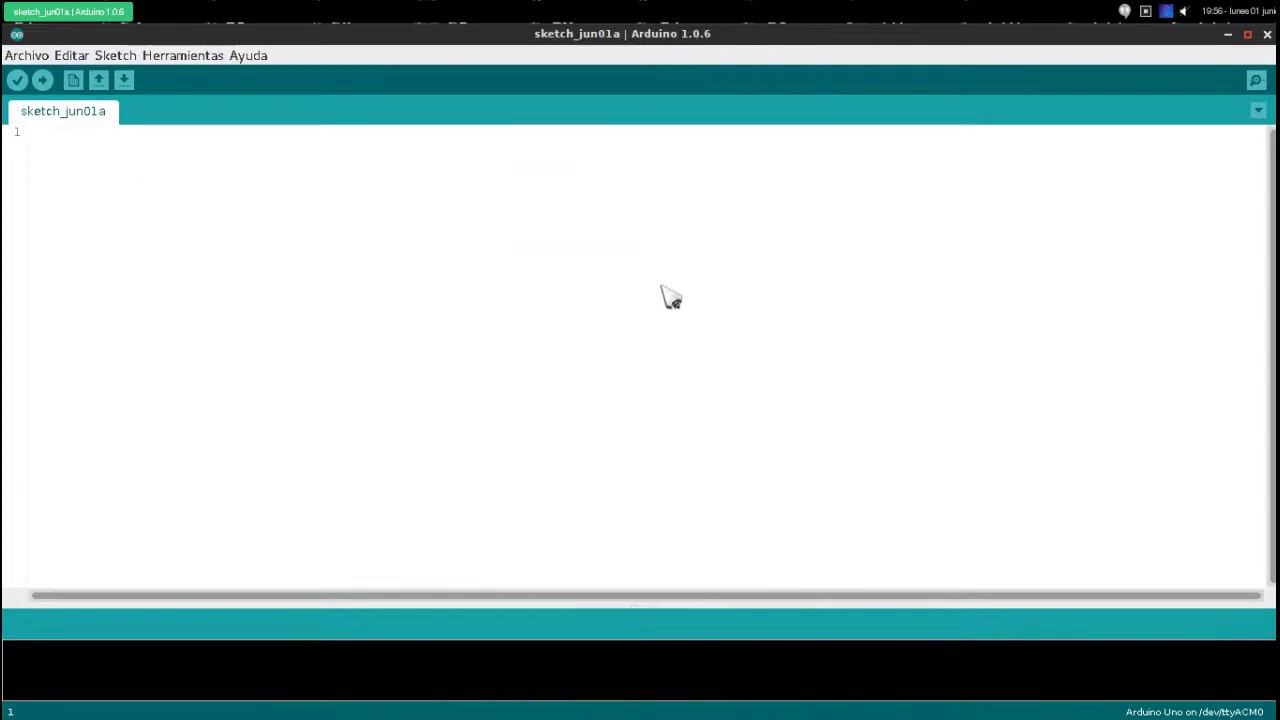
click(214, 60)
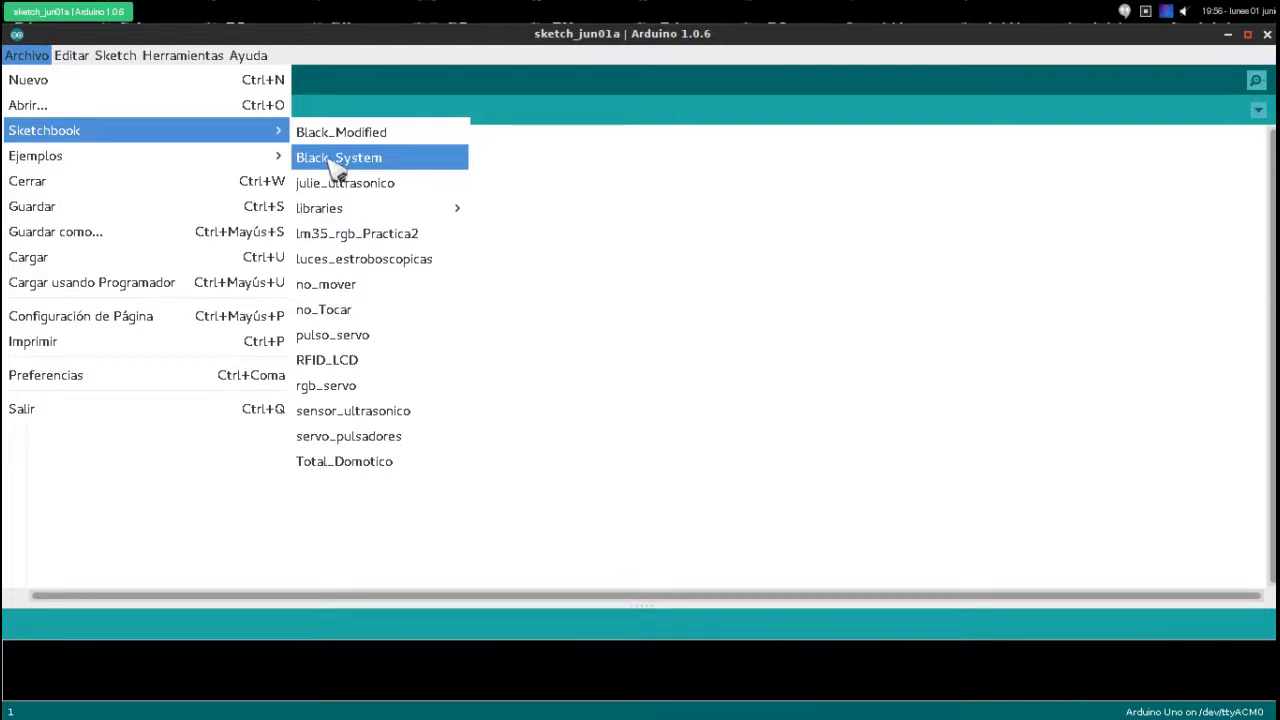
mouse_move(36, 156)
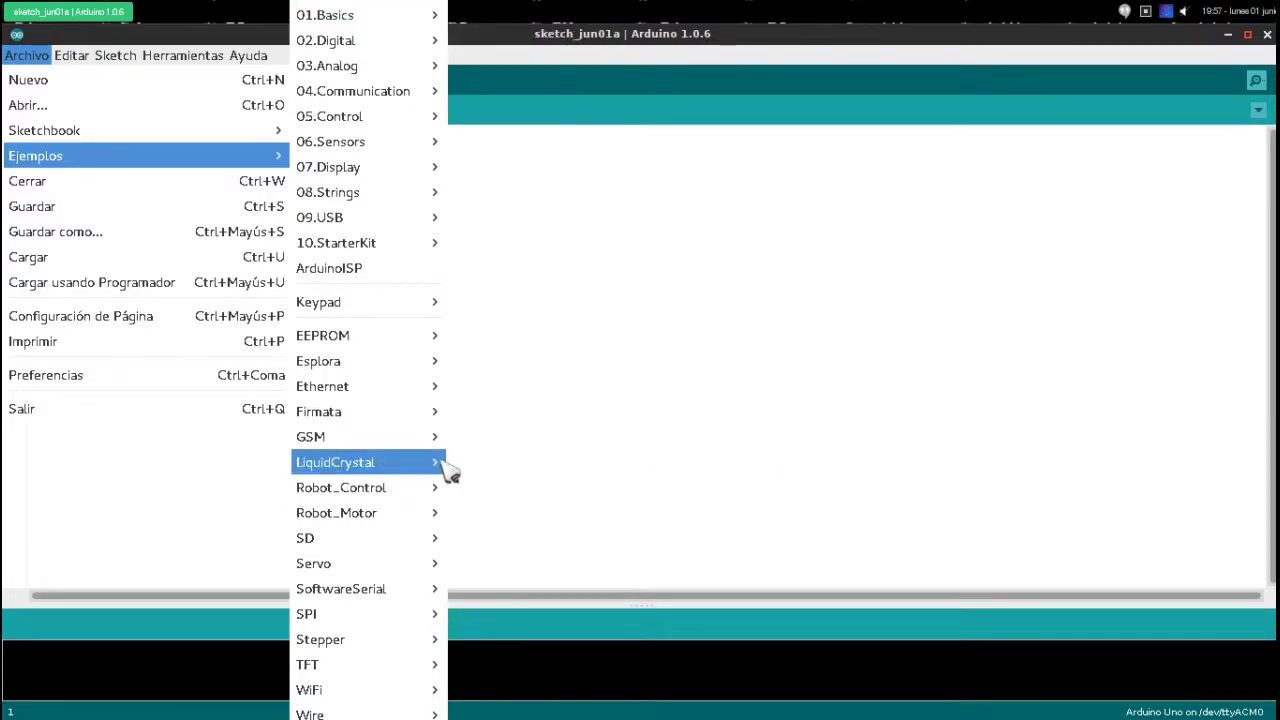
mouse_move(335, 462)
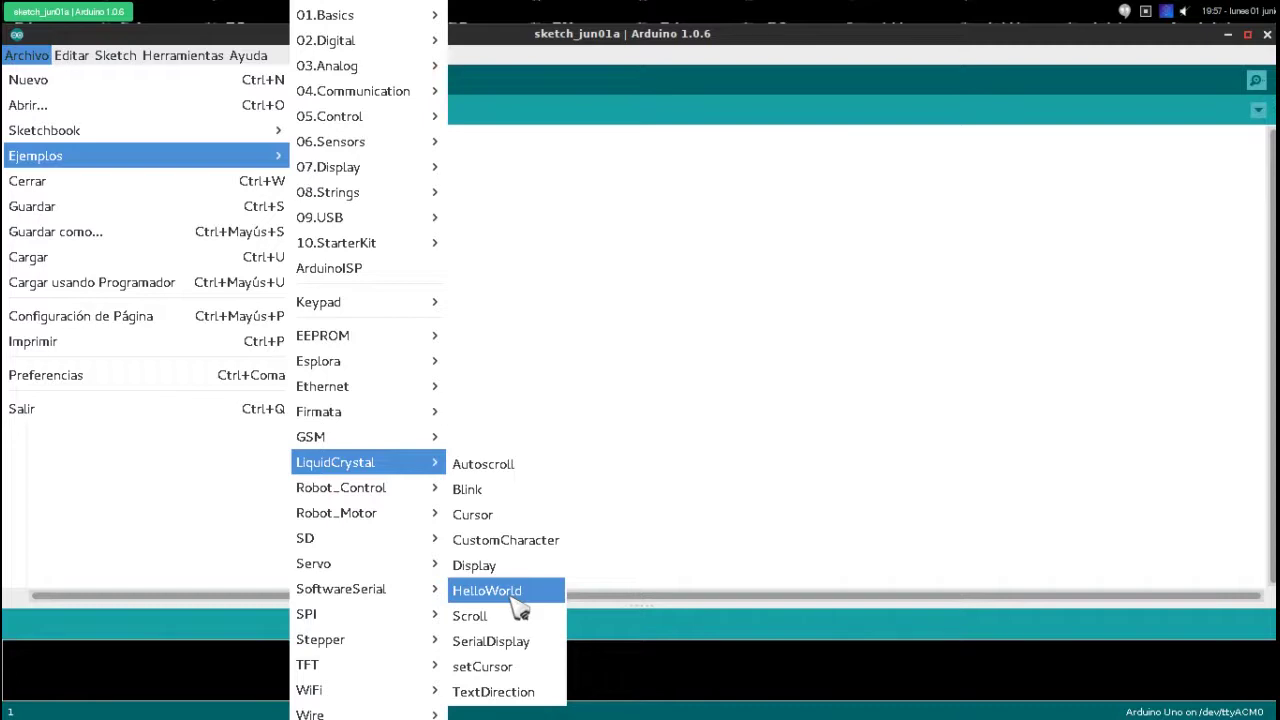
Step: Open the LiquidCrystal HelloWorld example sketch from Archivo > Ejemplos
click(512, 596)
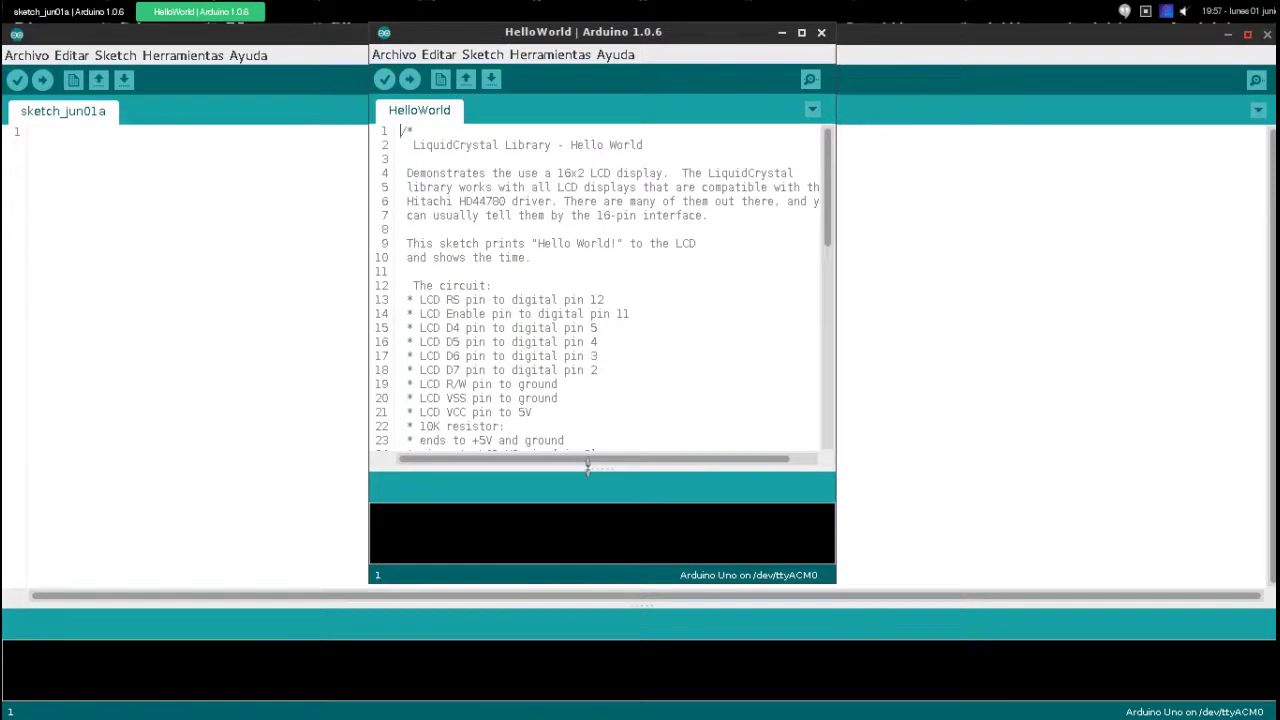
Step: Scroll down through the HelloWorld example code
scroll(657, 294, down, 2)
drag(630, 201, 694, 349)
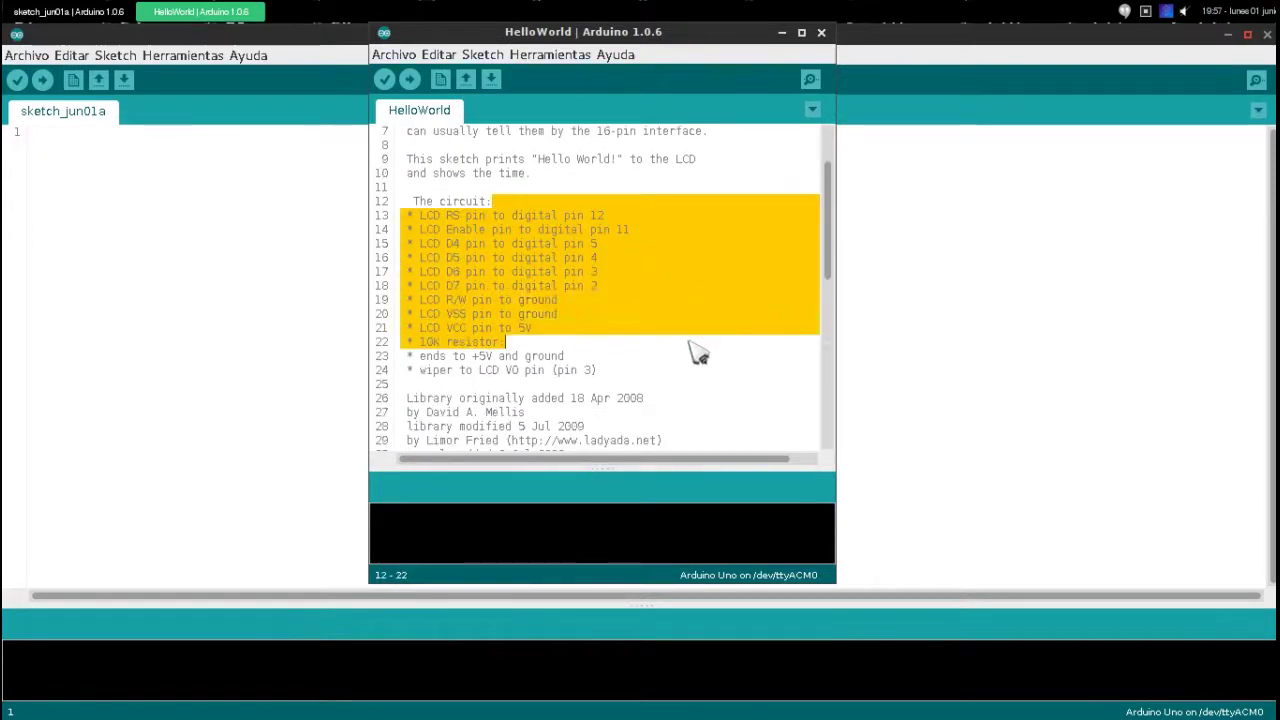
scroll(694, 349, down, 2)
scroll(714, 323, down, 2)
scroll(677, 260, down, 6)
scroll(690, 262, down, 1)
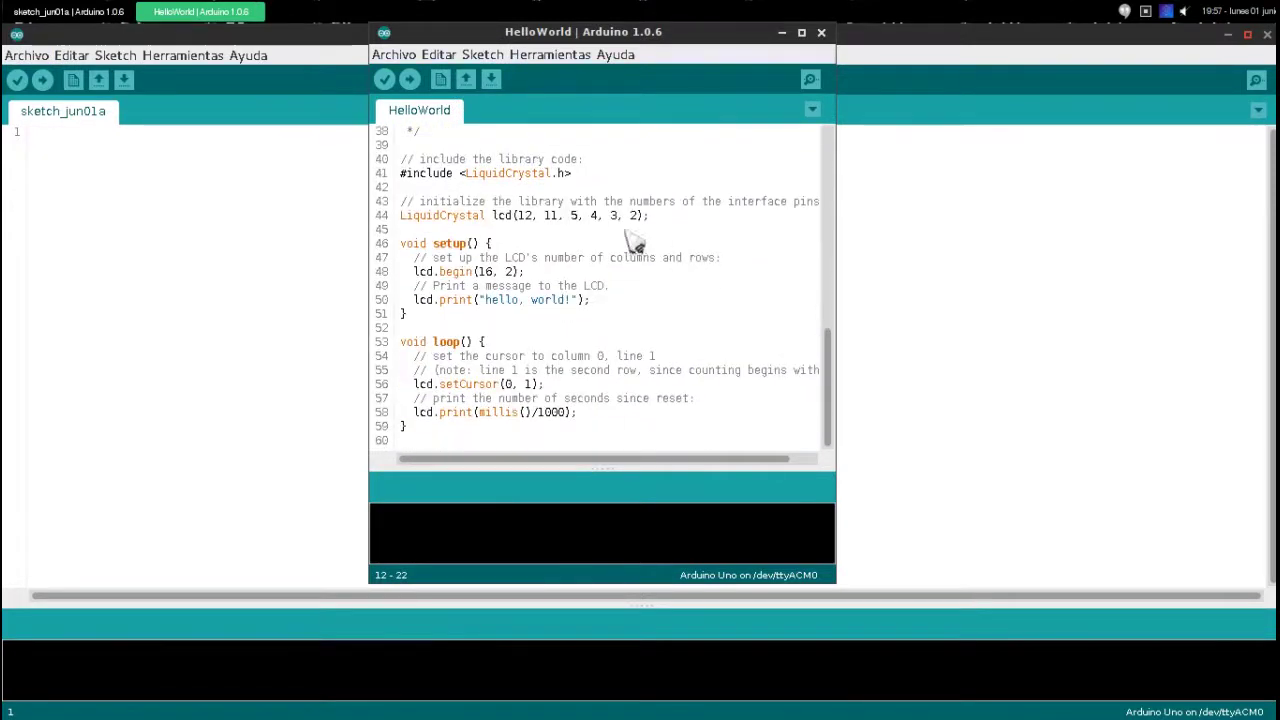
drag(596, 182, 630, 325)
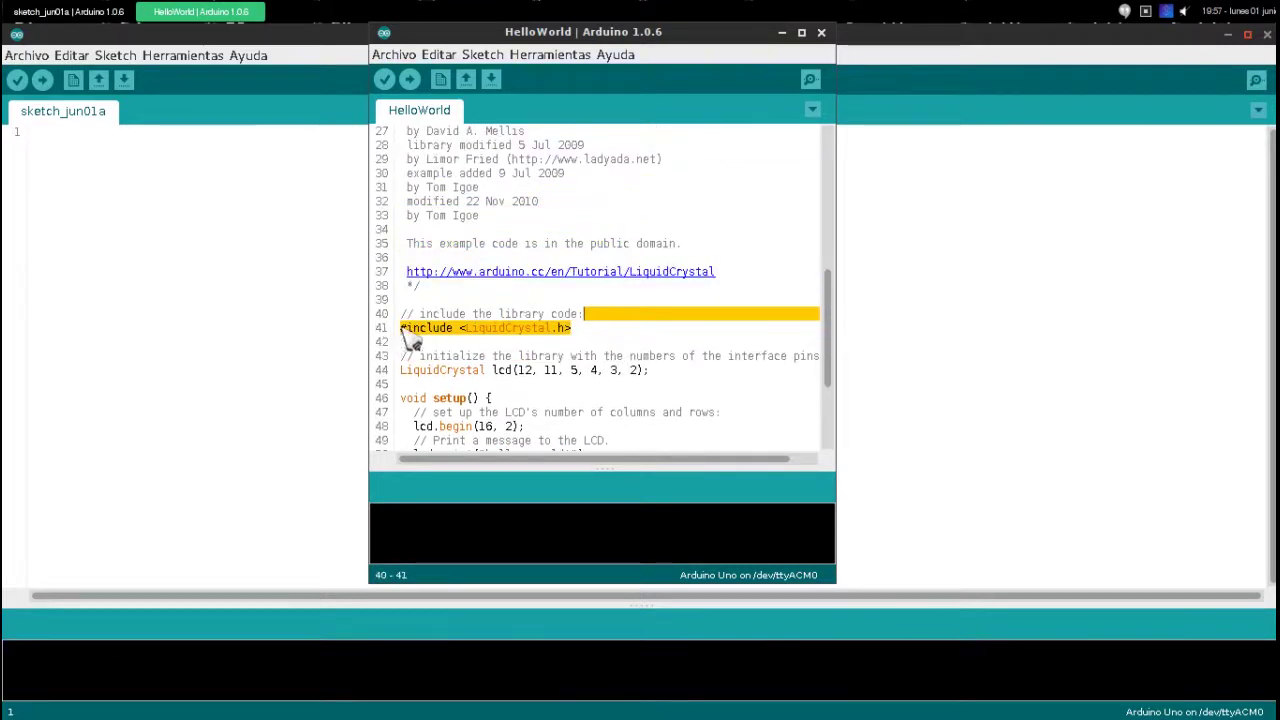
scroll(447, 330, down, 3)
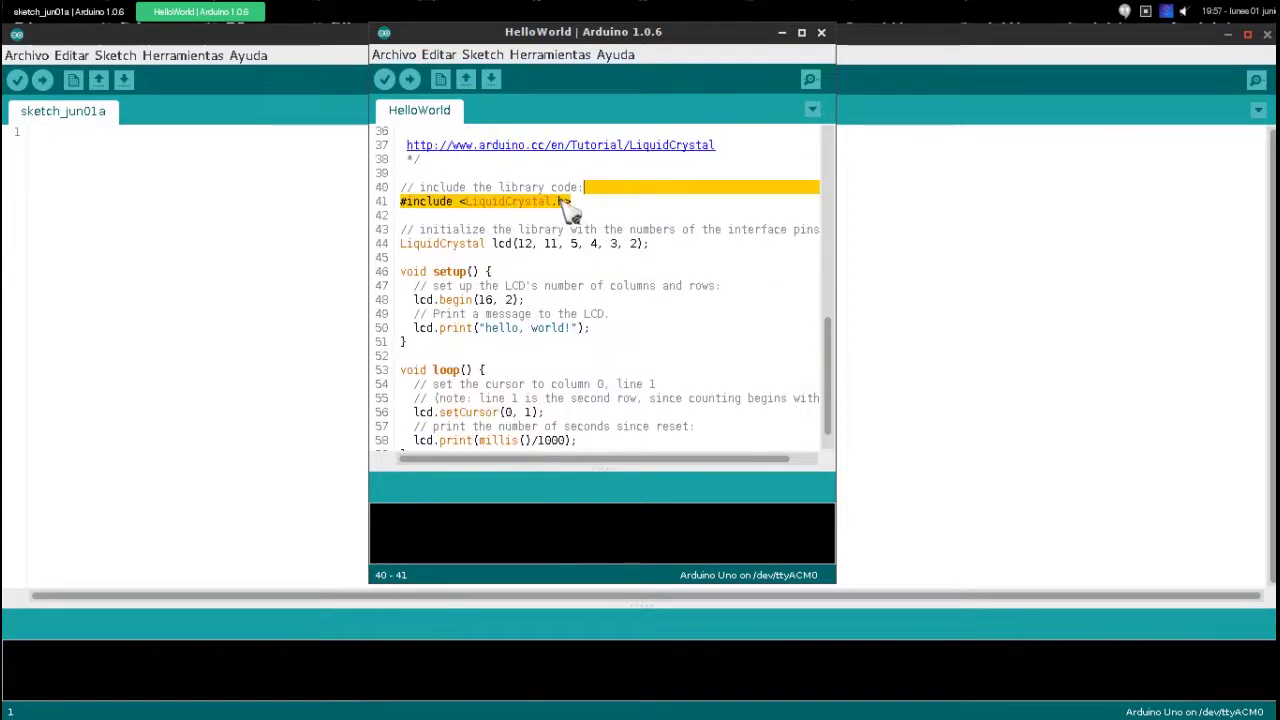
scroll(560, 205, down, 1)
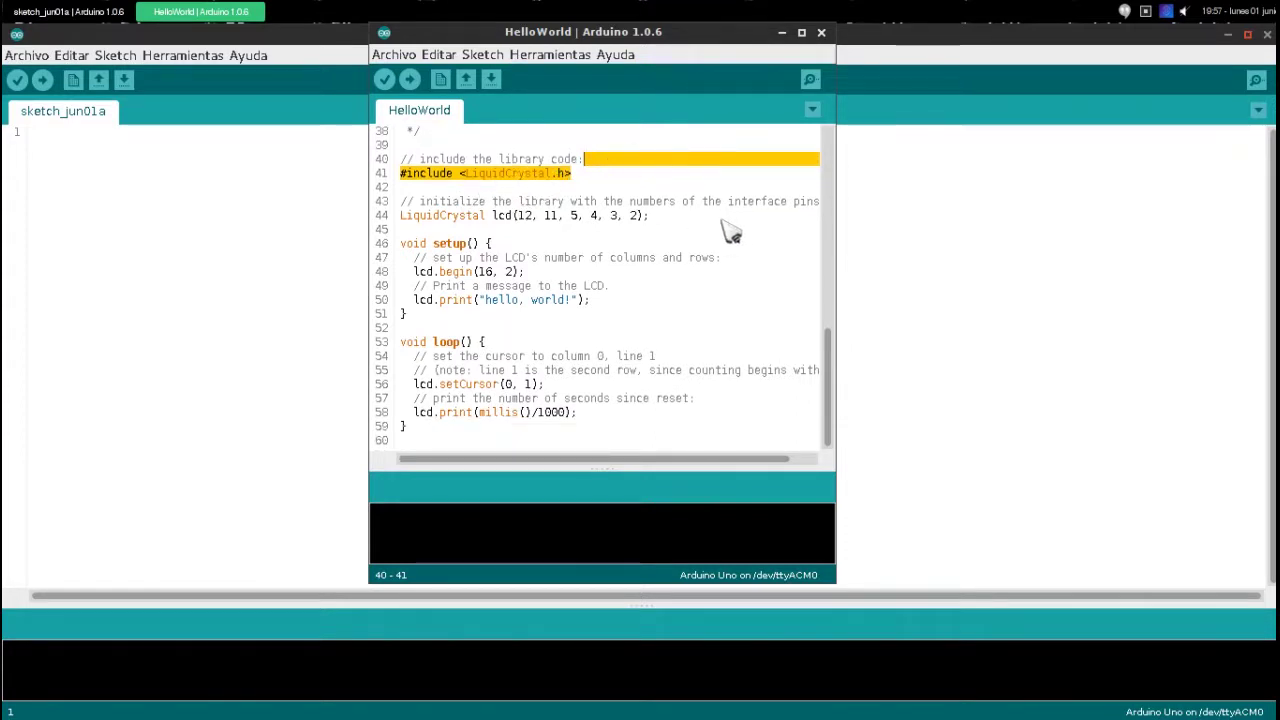
Step: Highlight the LCD pin line, lcd.begin(16, 2), the hello, world! prints and lcd.setCursor(0, 1)
drag(643, 216, 374, 240)
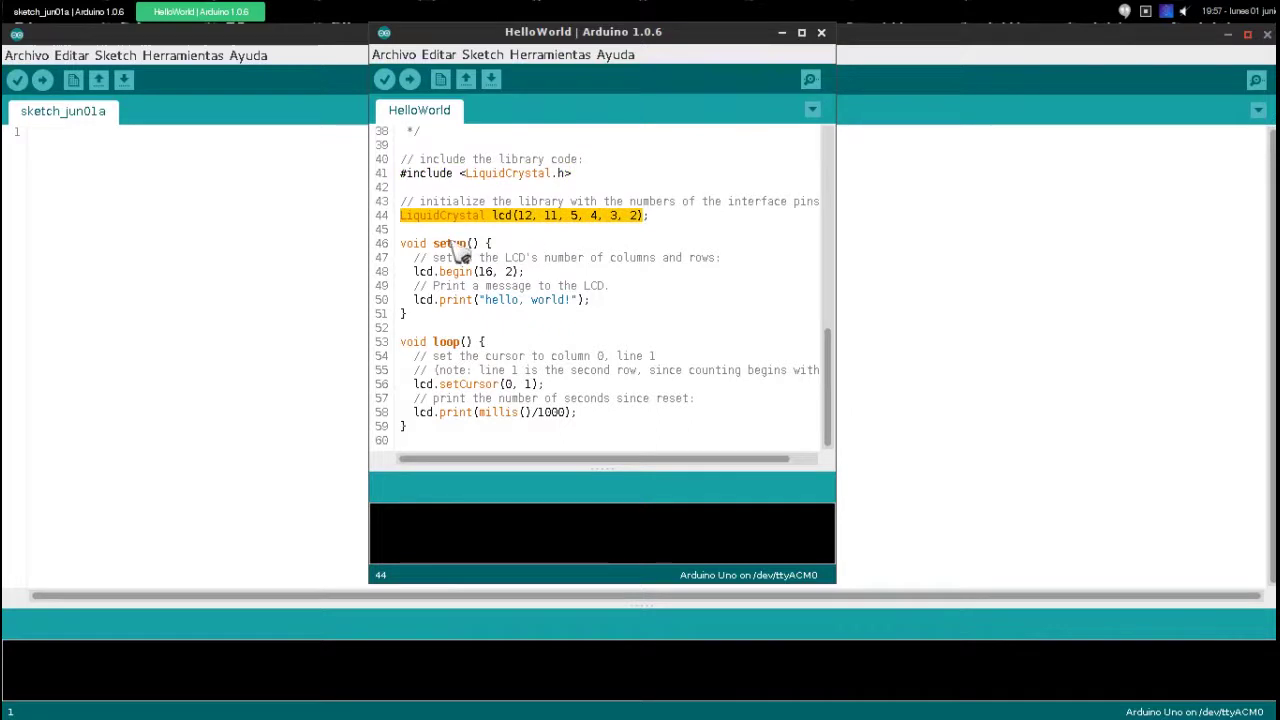
mouse_move(492, 244)
mouse_down()
mouse_move(607, 310)
mouse_move(494, 271)
mouse_move(420, 283)
mouse_up()
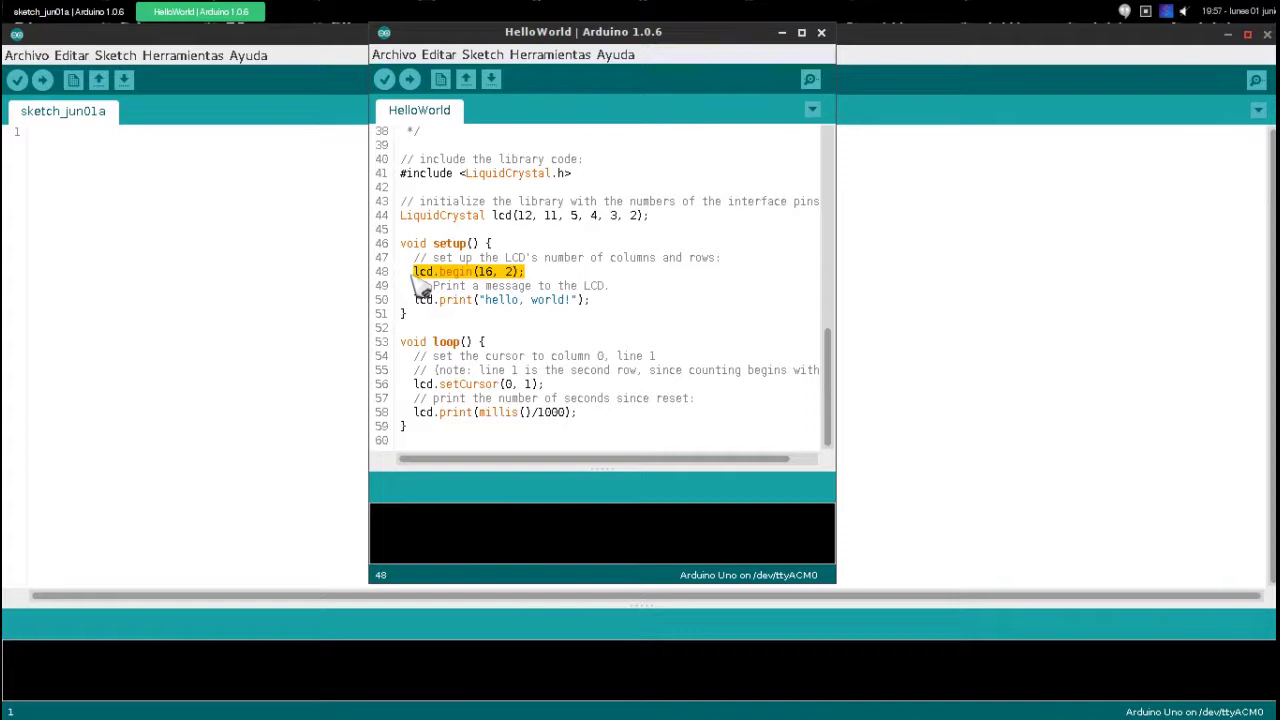
mouse_move(606, 300)
mouse_down()
mouse_move(258, 303)
mouse_move(410, 305)
mouse_up()
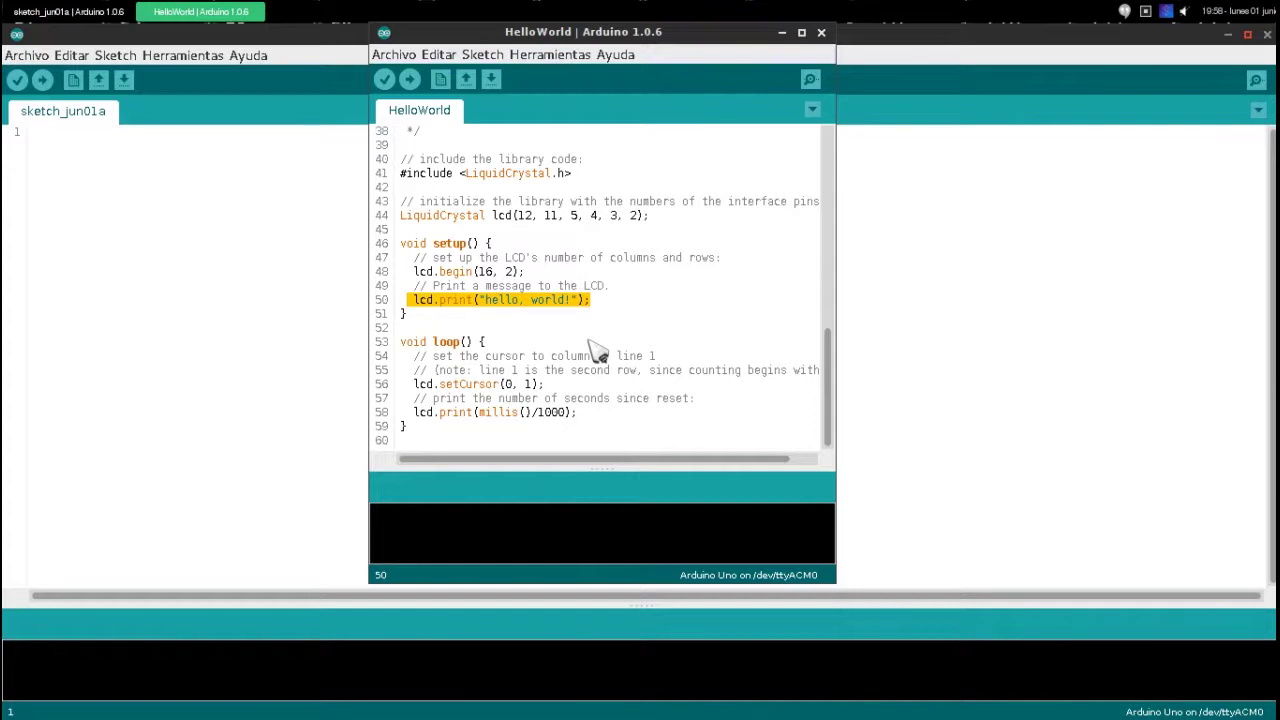
scroll(604, 165, up, 1)
mouse_move(606, 172)
mouse_down()
mouse_move(618, 193)
mouse_move(605, 220)
mouse_up()
scroll(608, 226, down, 1)
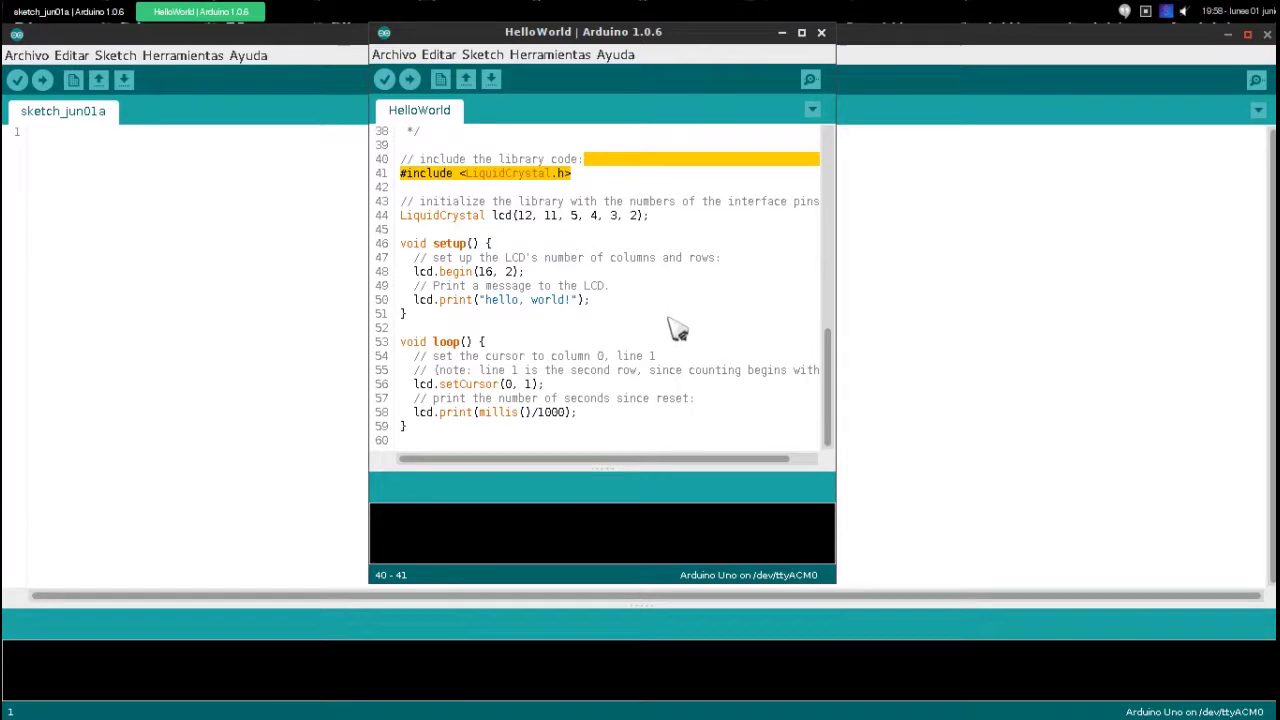
click(549, 385)
drag(548, 385, 420, 390)
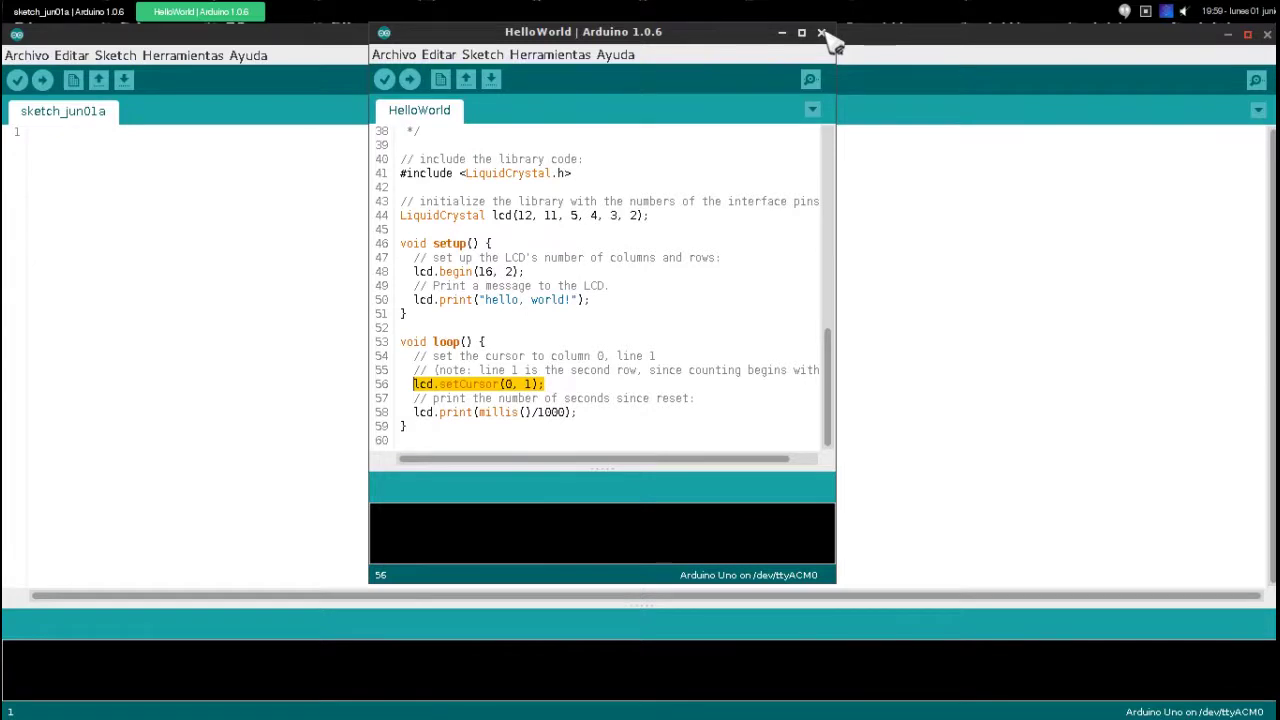
Step: Clear the code highlight and close the empty sketch_jun01a window
click(396, 55)
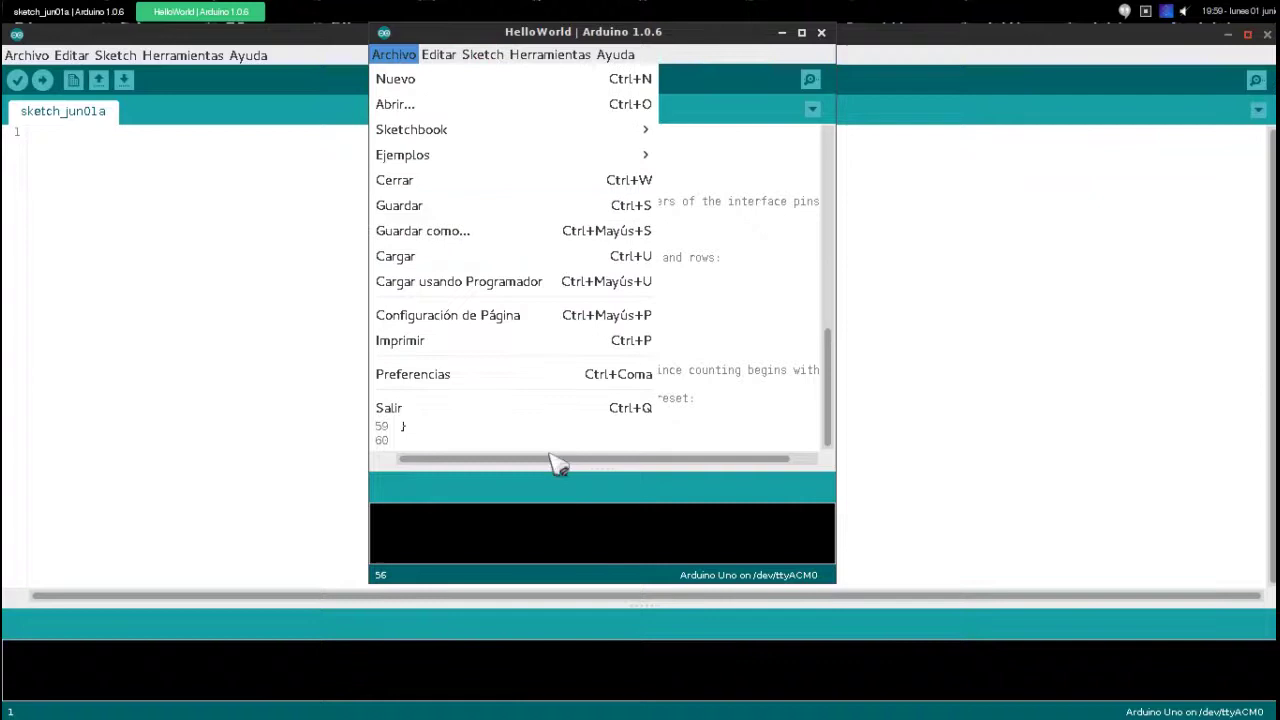
click(784, 208)
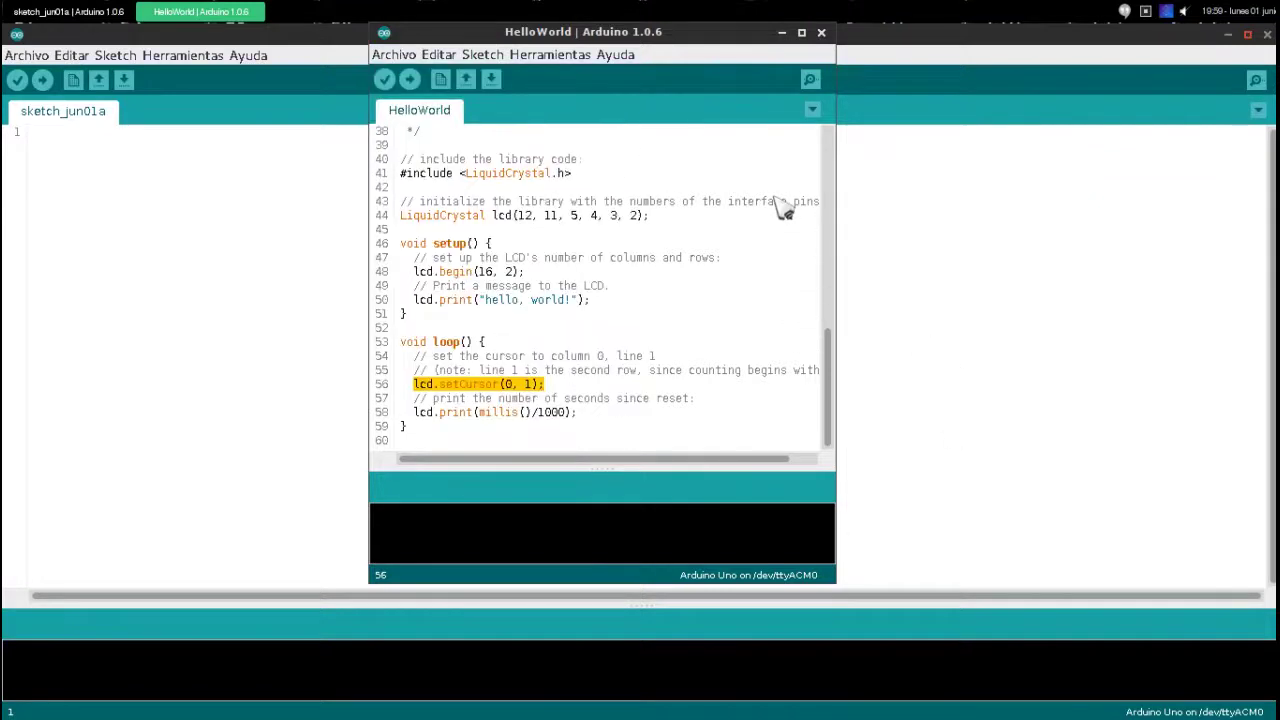
click(500, 343)
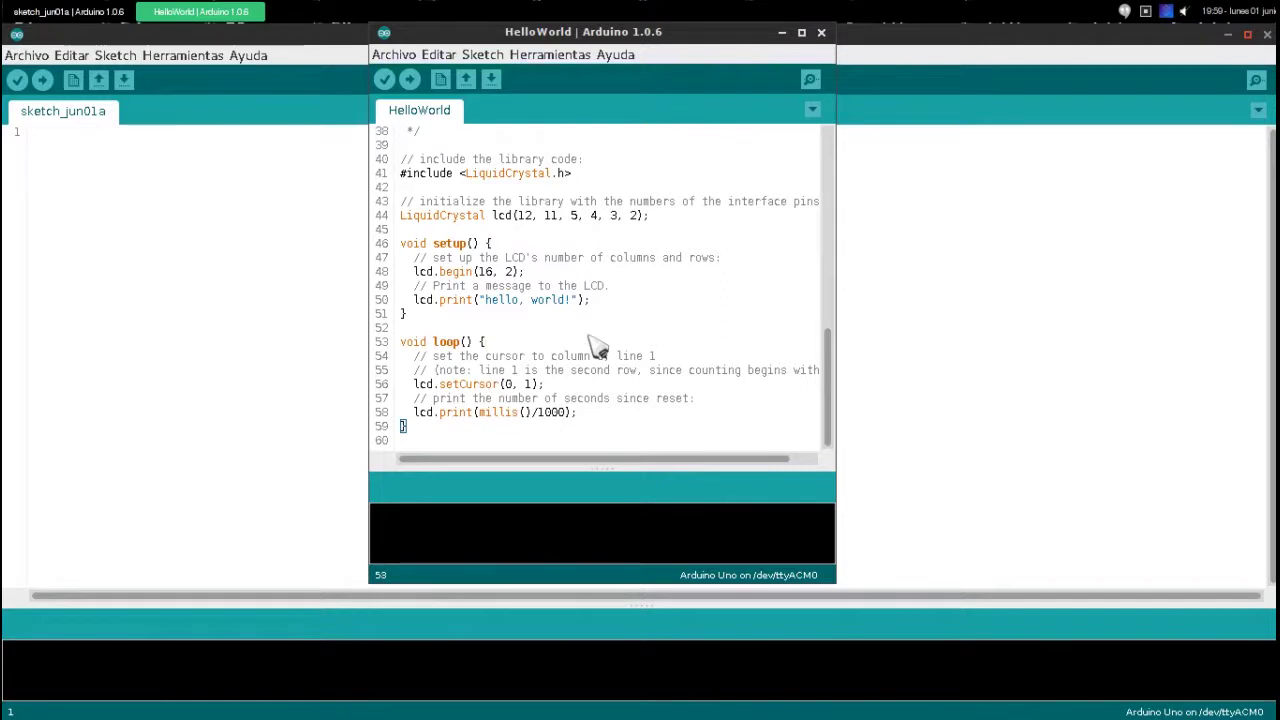
click(821, 33)
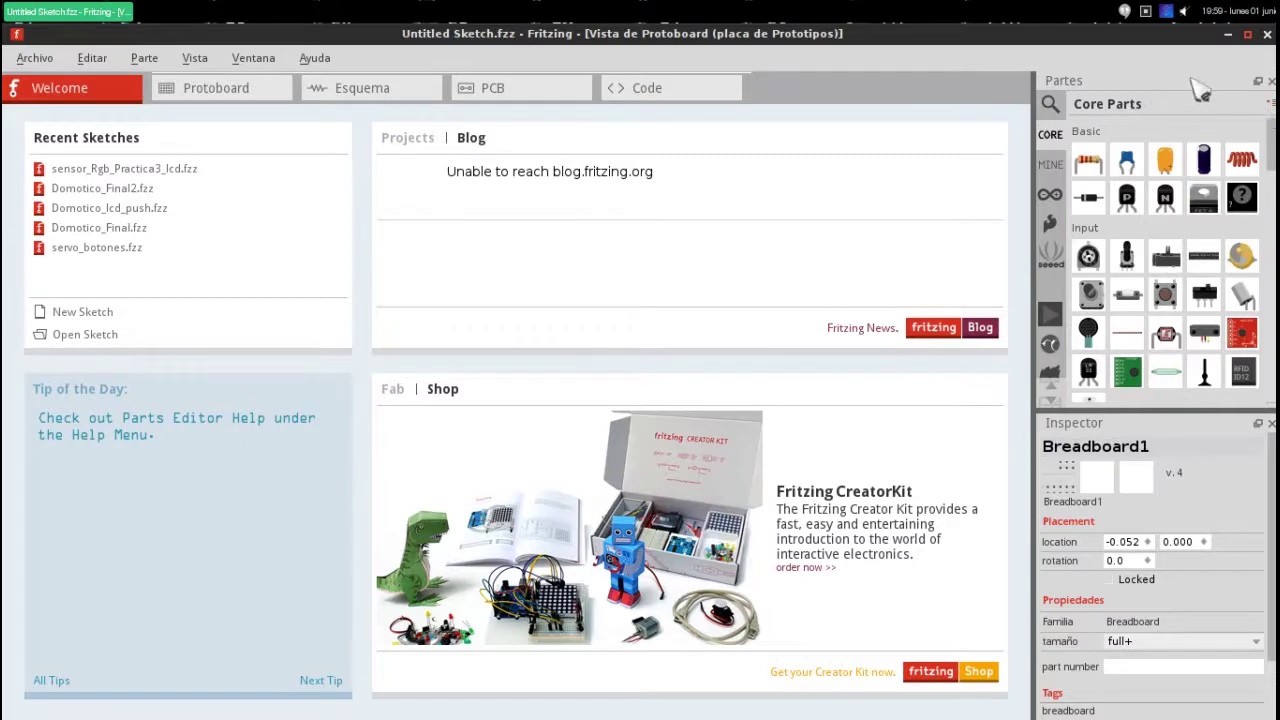
Step: Switch the untitled Fritzing sketch from the Welcome page to the breadboard view
scroll(1245, 210, down, 3)
scroll(1240, 228, down, 3)
scroll(1245, 240, down, 3)
scroll(1255, 278, down, 3)
scroll(1257, 280, down, 3)
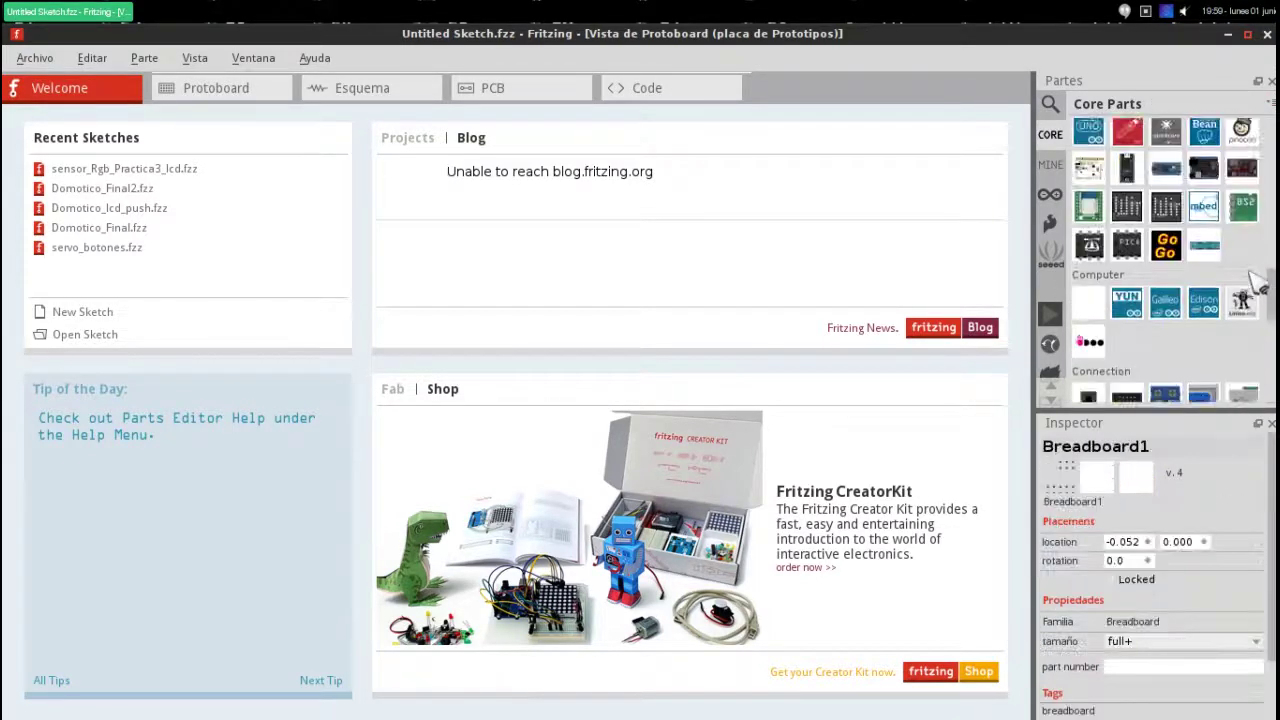
scroll(1257, 280, down, 2)
click(178, 93)
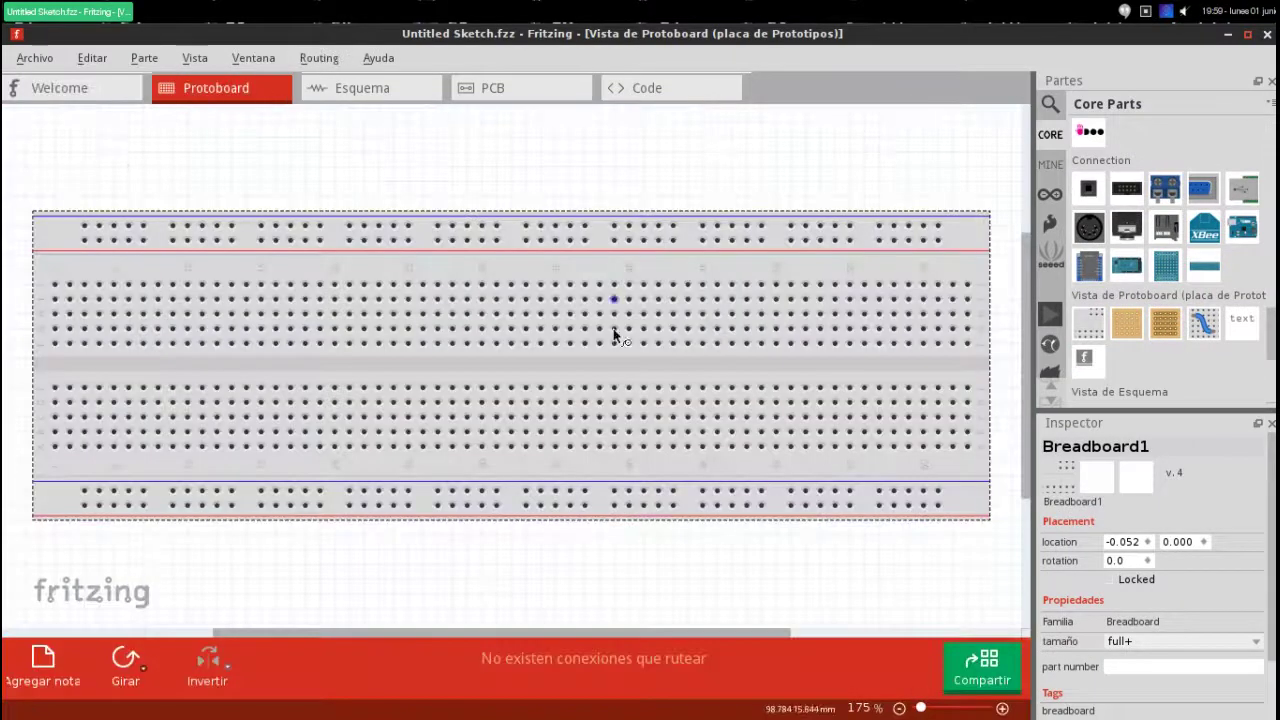
Step: Zoom the breadboard view out to 150%
scroll(731, 249, down, 2)
scroll(729, 249, up, 2)
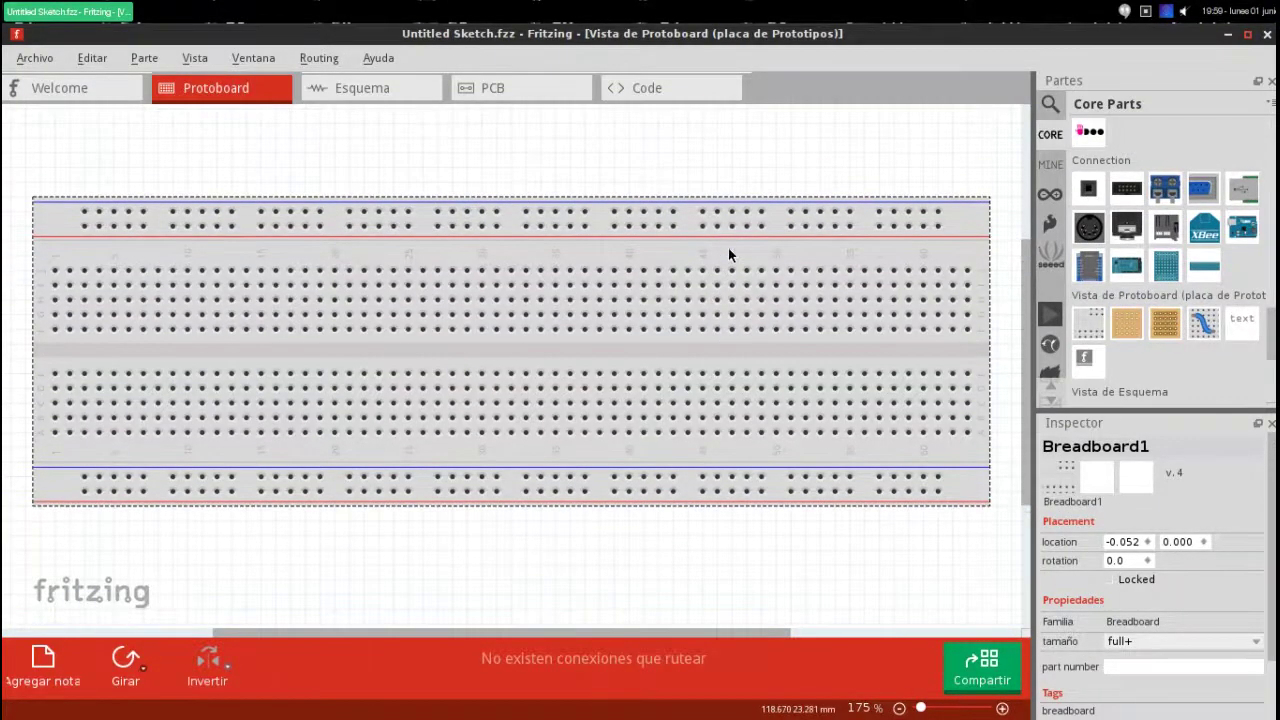
ctrl+scroll(729, 249, down, 1)
ctrl+scroll(729, 249, down, 1)
scroll(869, 286, down, 2)
scroll(869, 286, up, 2)
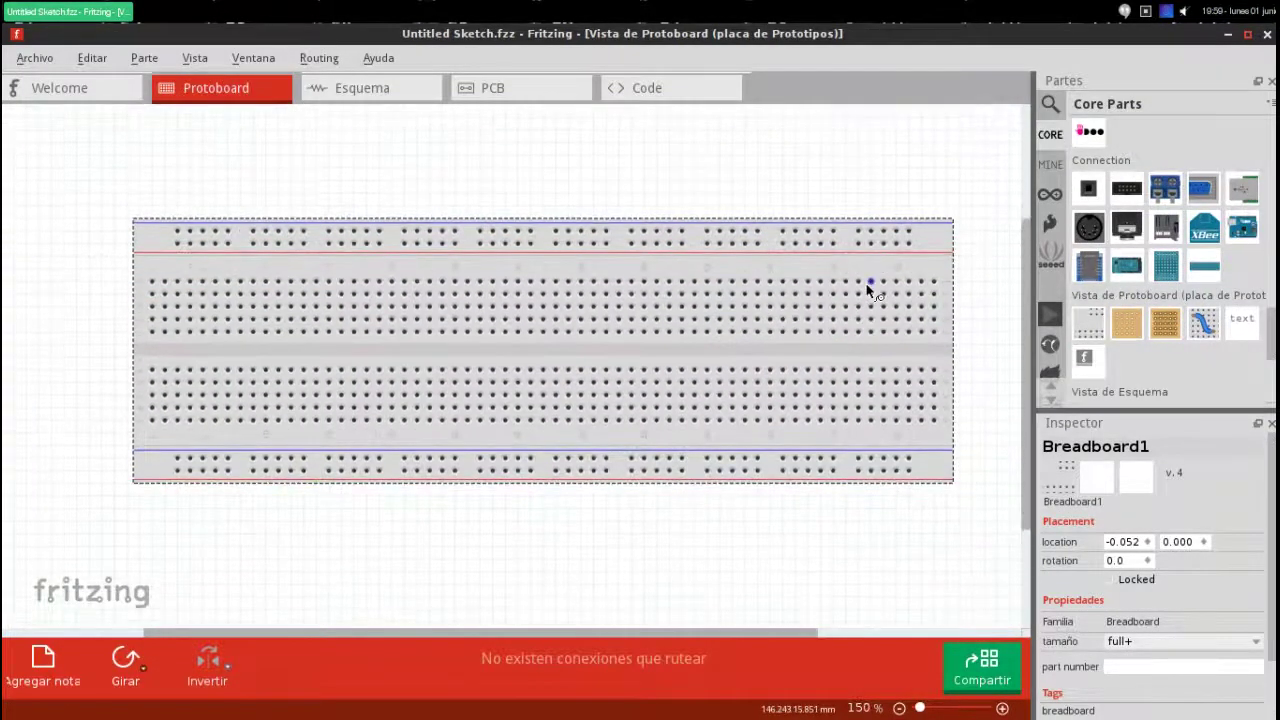
scroll(869, 289, up, 1)
scroll(1100, 270, up, 5)
scroll(1100, 270, up, 5)
scroll(1150, 200, up, 3)
scroll(1150, 195, up, 3)
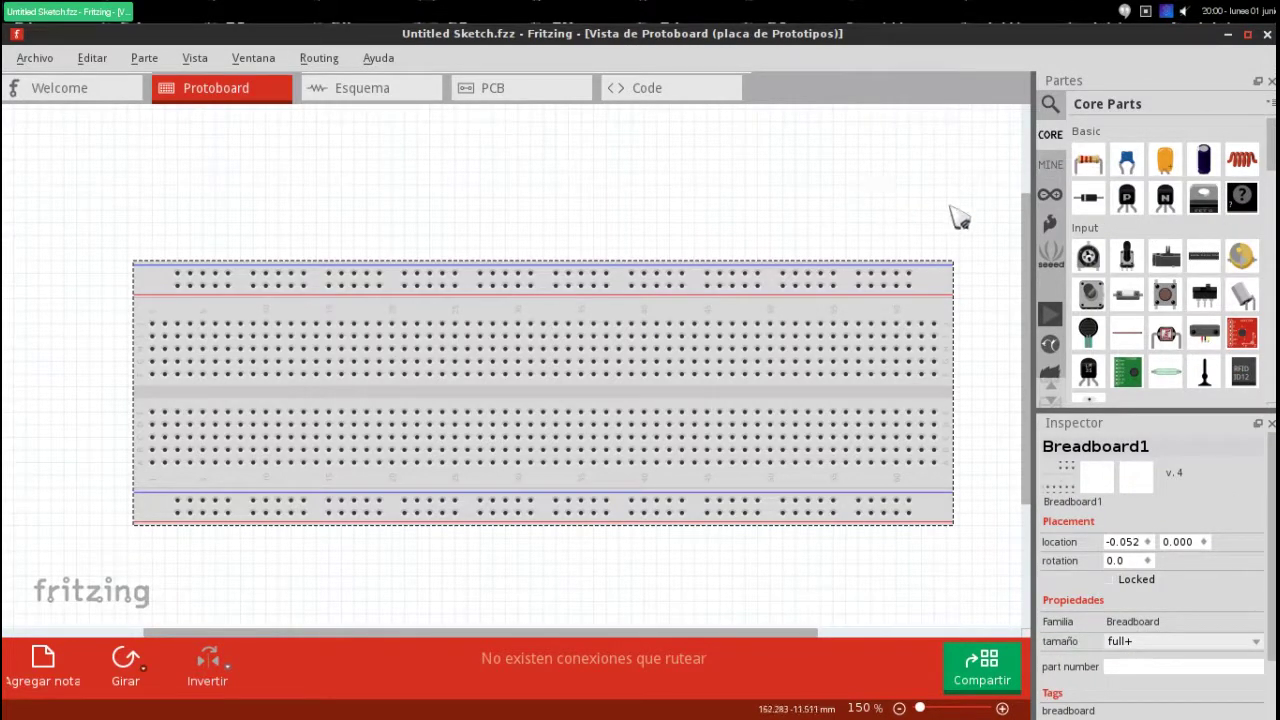
Step: Scroll the Parts bin to Microcontroller and select Arduino Uno (Rev3) to see its details
scroll(1240, 195, down, 1)
scroll(1240, 195, down, 2)
scroll(1238, 195, down, 2)
scroll(1206, 262, down, 1)
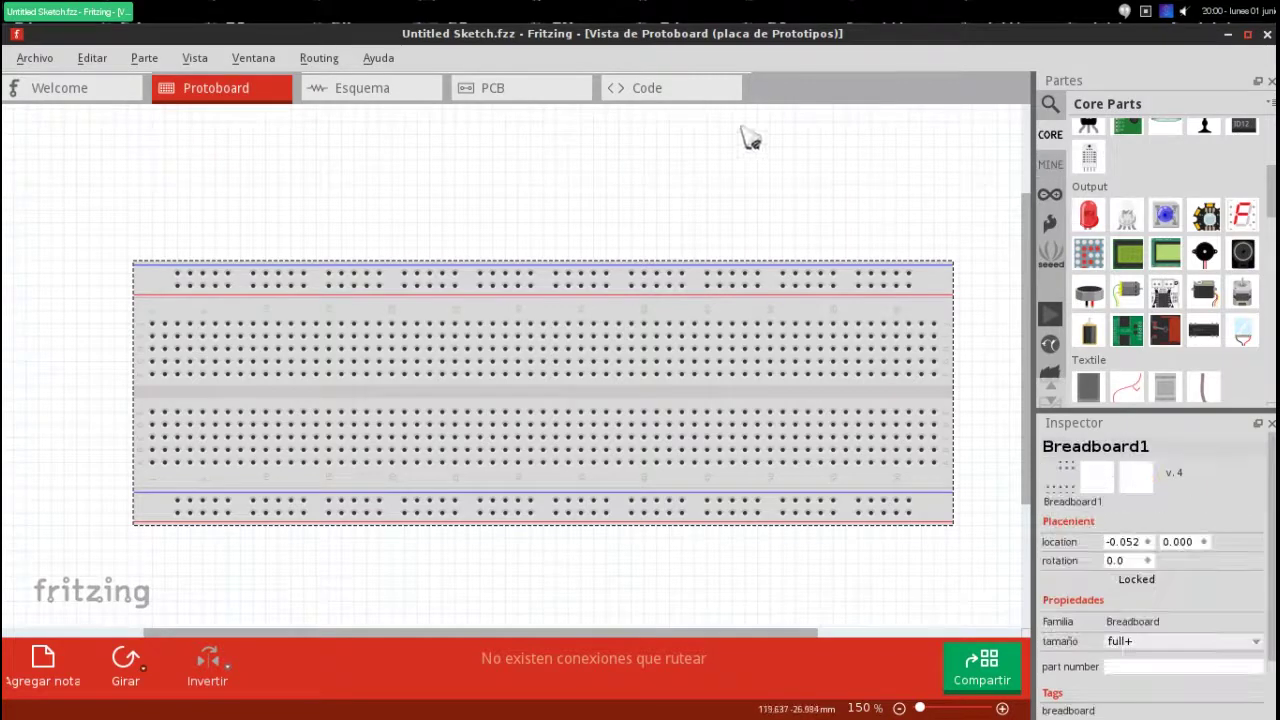
mouse_move(1127, 254)
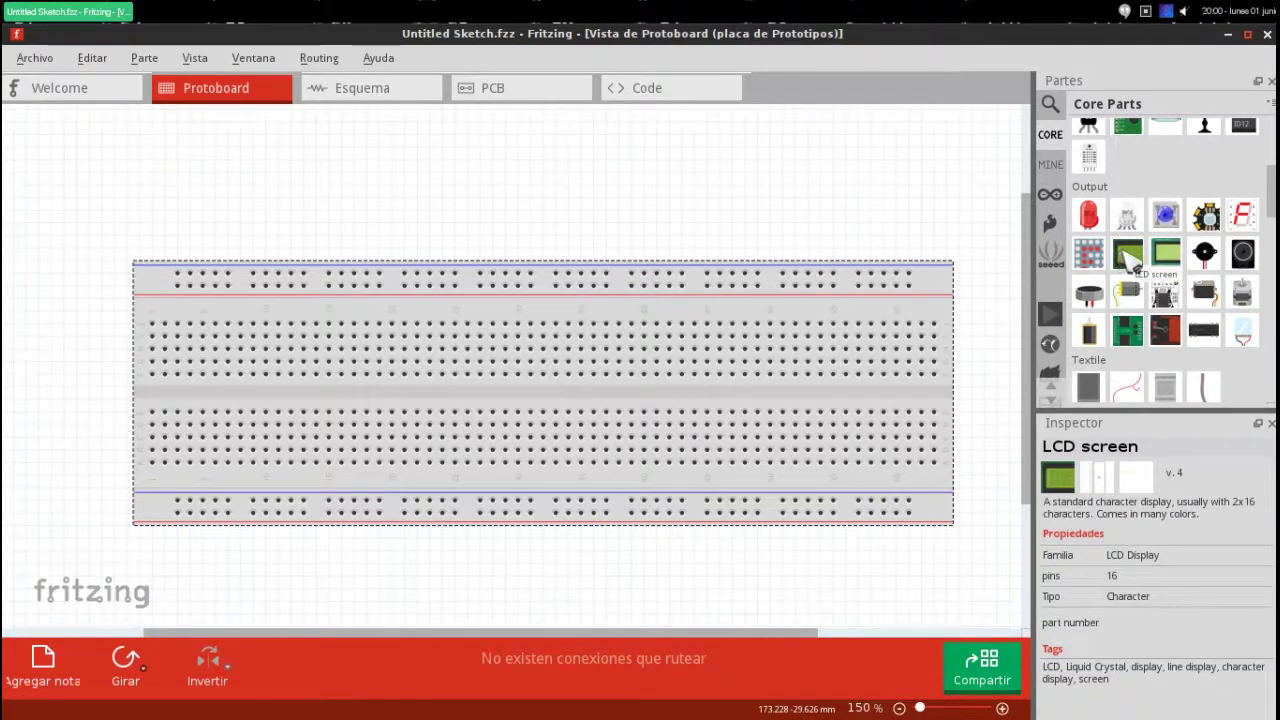
scroll(1160, 230, down, 3)
scroll(1183, 225, down, 3)
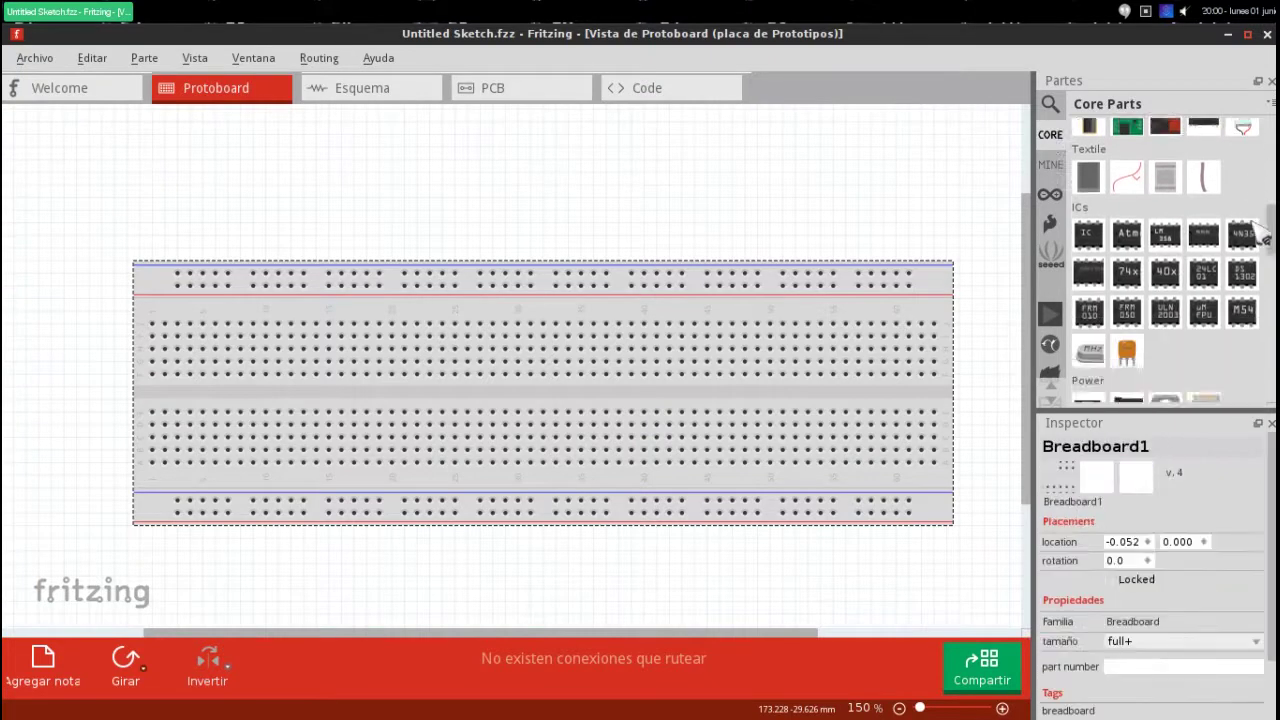
scroll(1183, 228, down, 2)
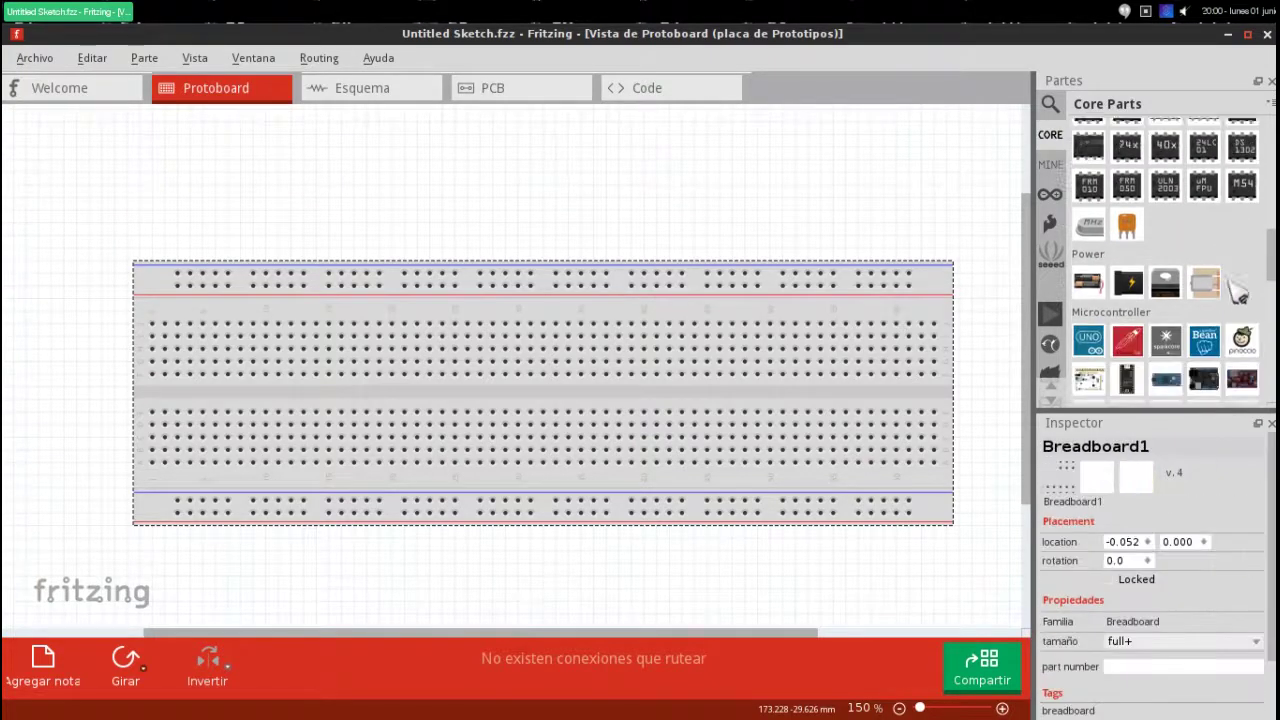
scroll(1175, 215, down, 2)
scroll(1165, 210, down, 2)
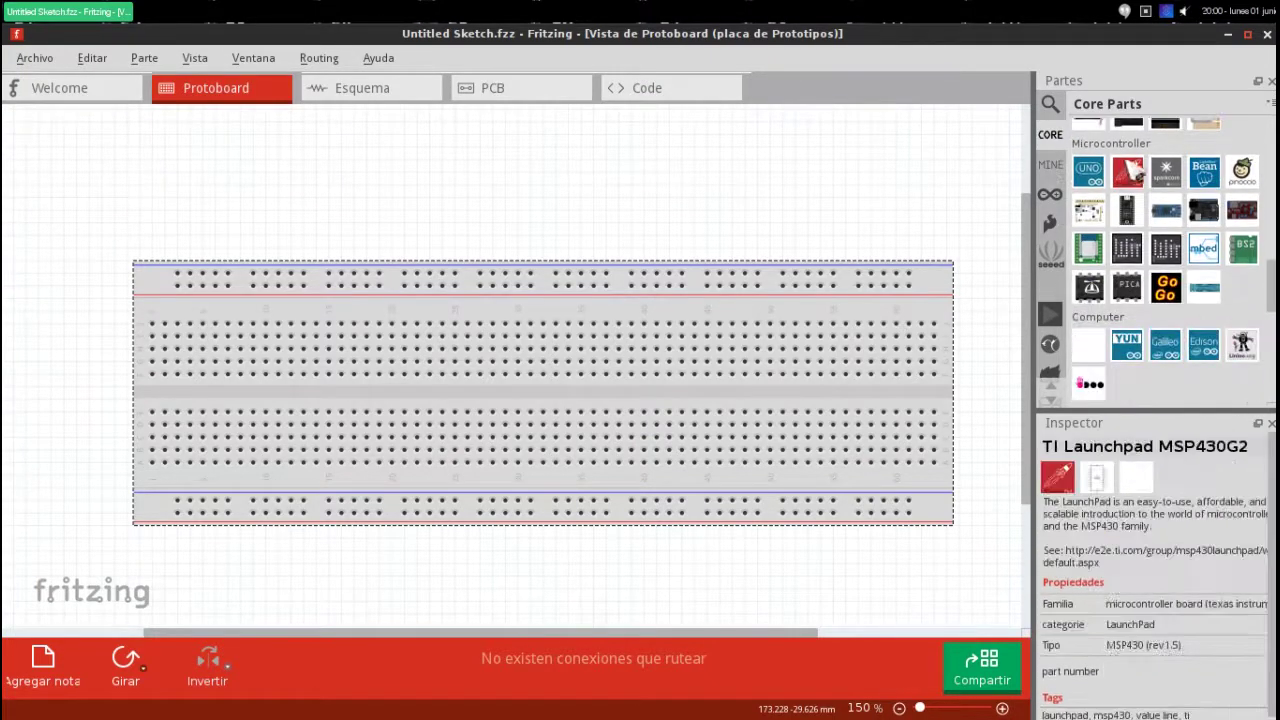
click(1090, 175)
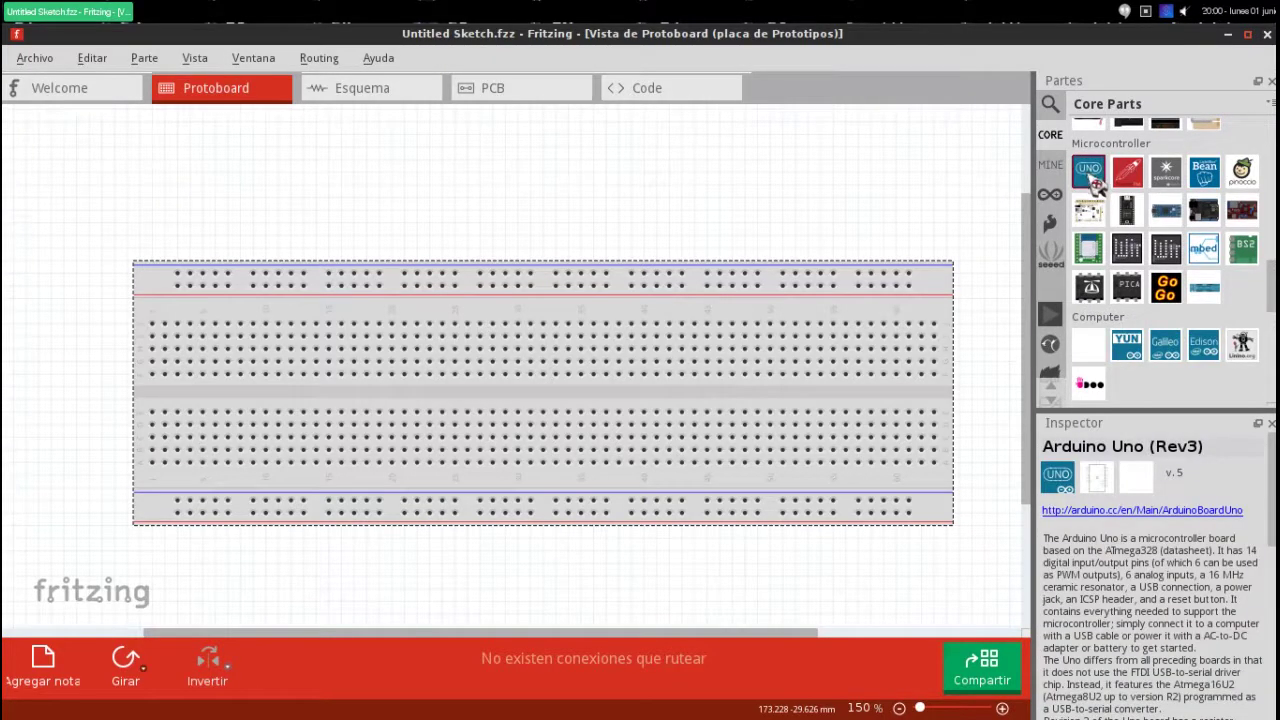
Step: Place an Arduino Uno over the breadboard's left side and wire its 5V pin to the lower rail
drag(1090, 180, 100, 230)
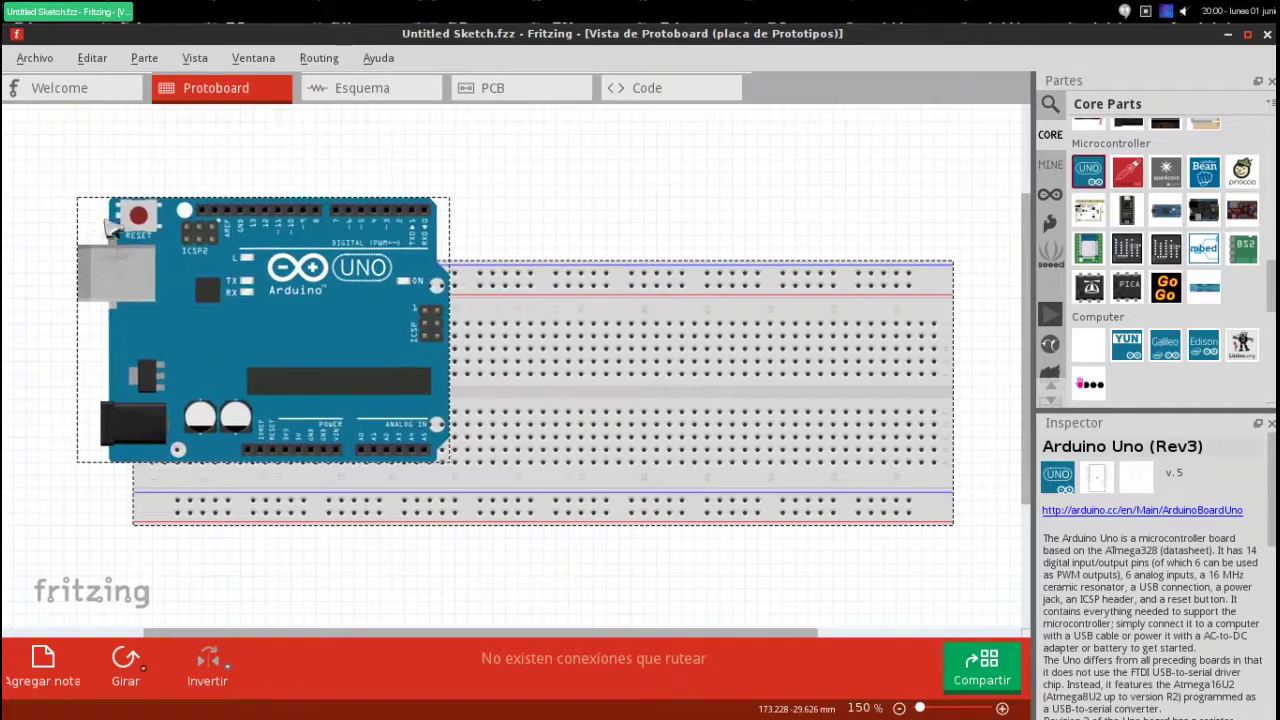
drag(100, 230, 110, 232)
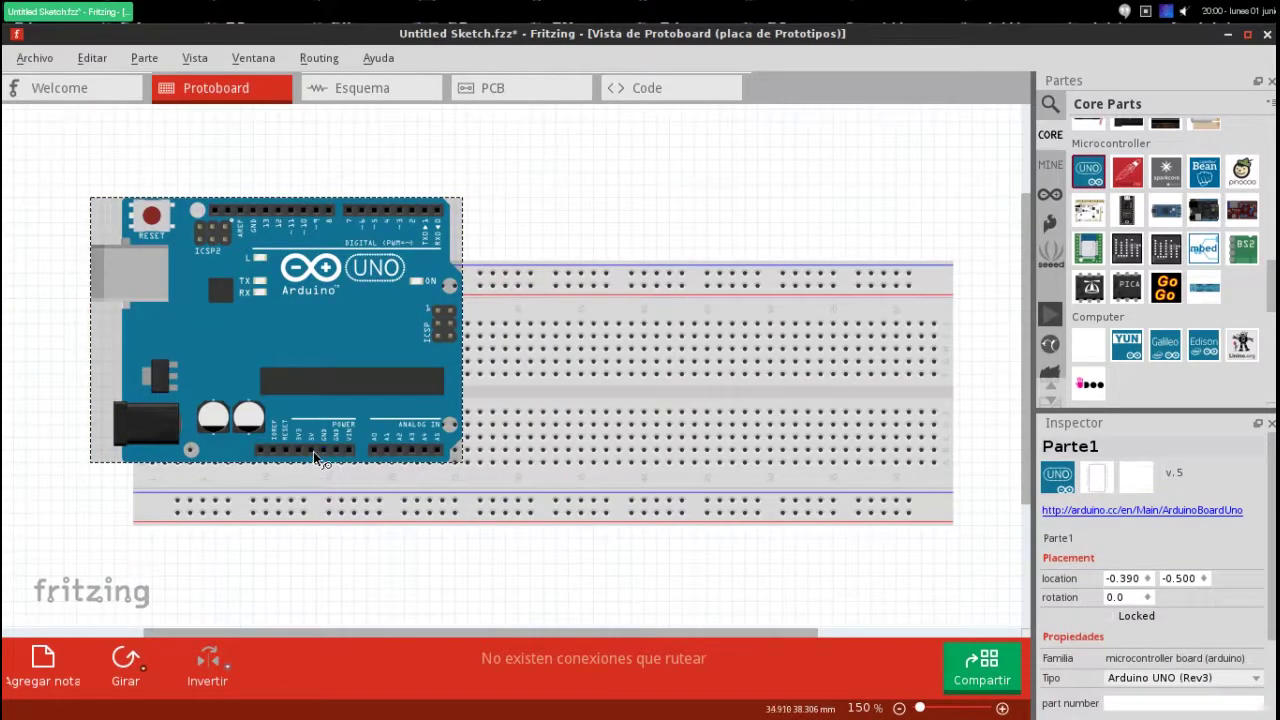
mouse_move(312, 452)
mouse_down()
mouse_move(342, 530)
mouse_move(330, 517)
mouse_up()
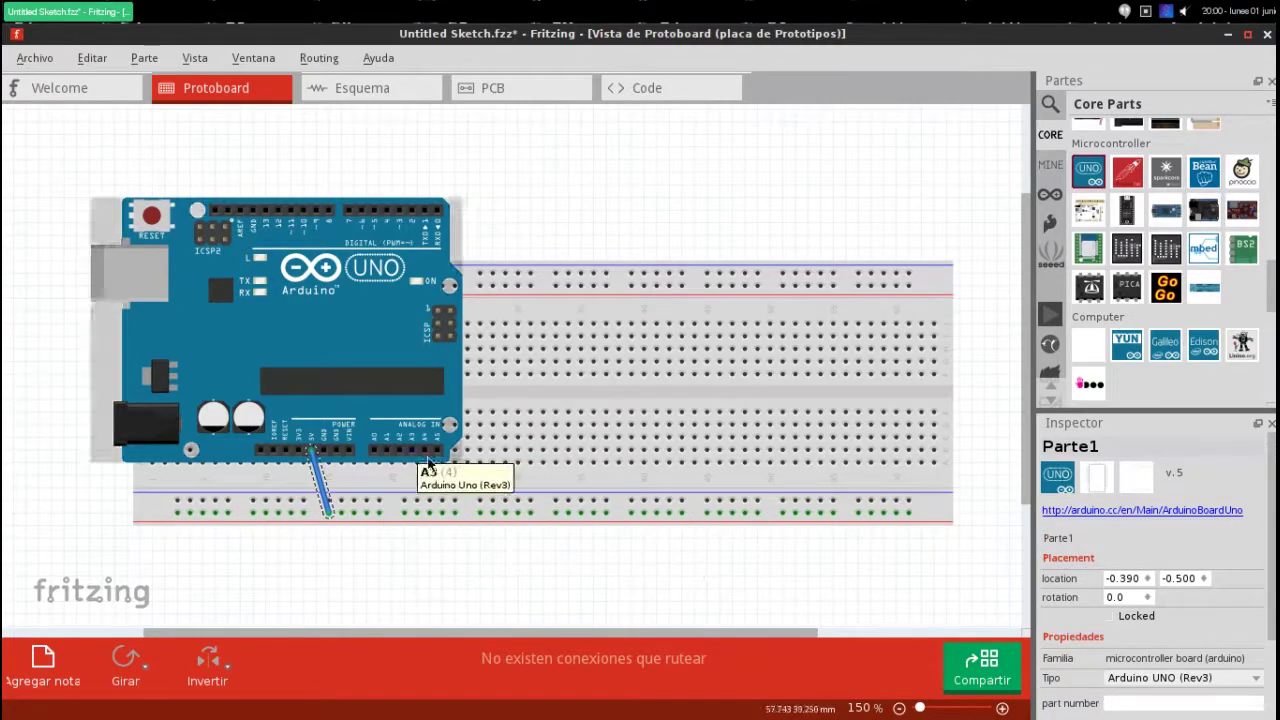
Step: Zoom to 250% and adjust the 5V wire's end onto rail pin15W
ctrl+scroll(323, 509, up, 2)
ctrl+scroll(206, 508, up, 1)
ctrl+scroll(100, 483, up, 1)
ctrl+scroll(120, 466, down, 1)
ctrl+scroll(150, 500, down, 2)
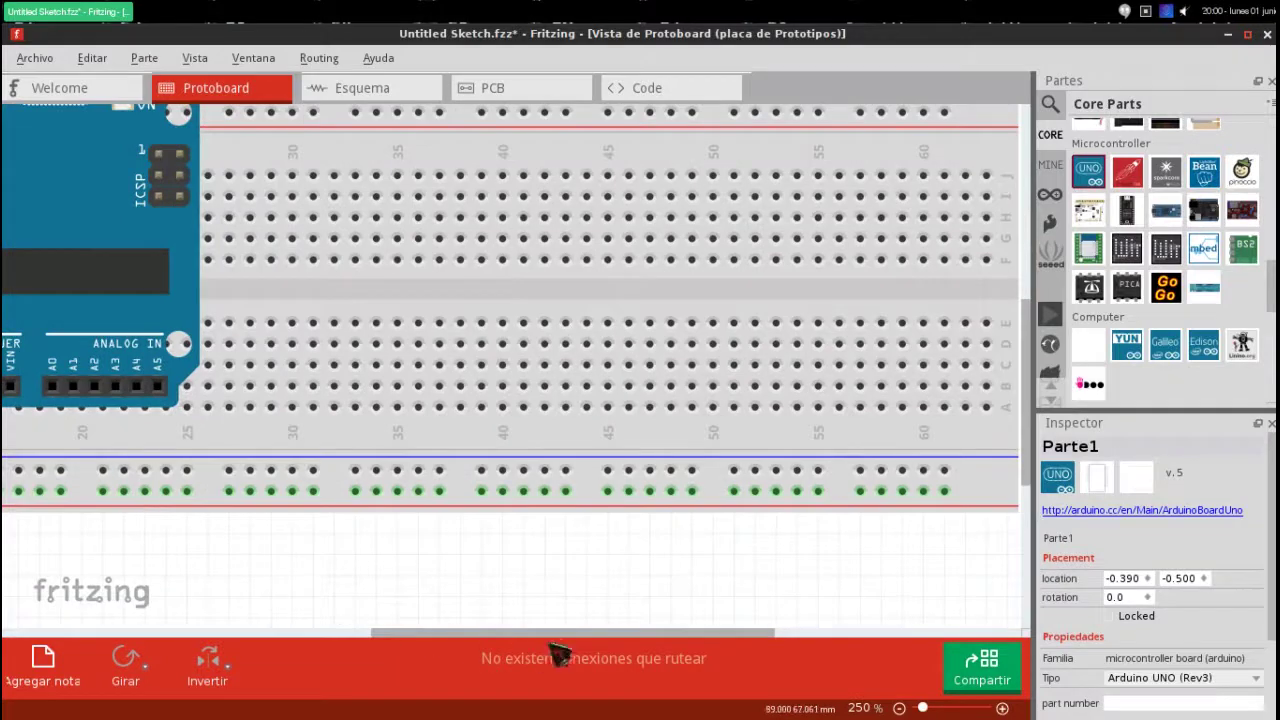
drag(543, 634, 452, 635)
drag(403, 634, 398, 634)
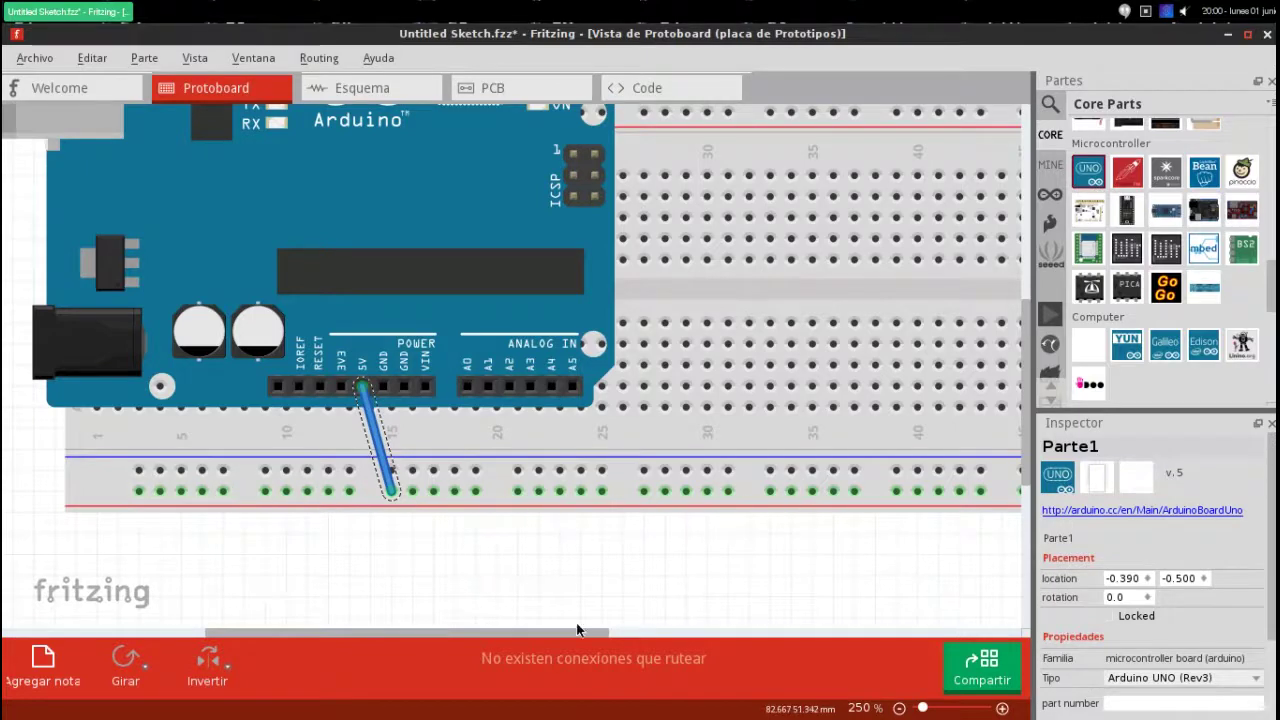
mouse_move(540, 633)
mouse_down()
mouse_move(572, 652)
mouse_move(846, 651)
mouse_move(505, 640)
mouse_up()
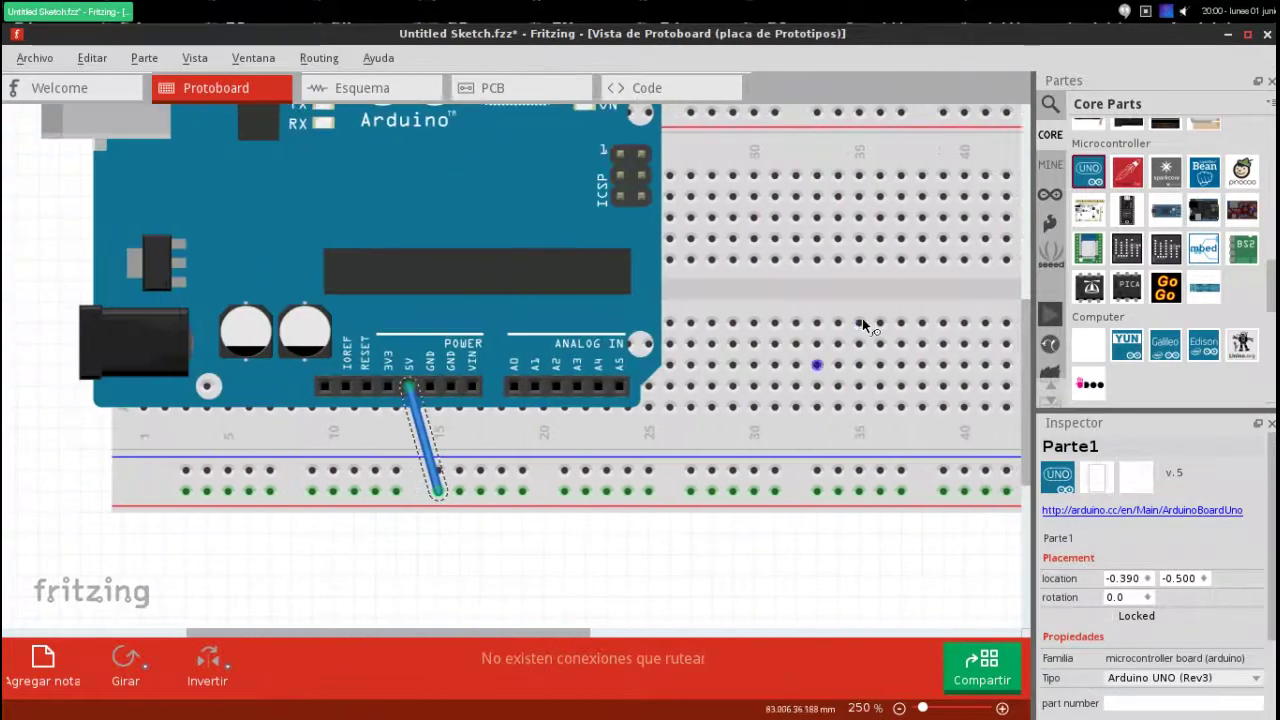
scroll(820, 402, up, 3)
scroll(820, 402, down, 3)
scroll(820, 402, down, 3)
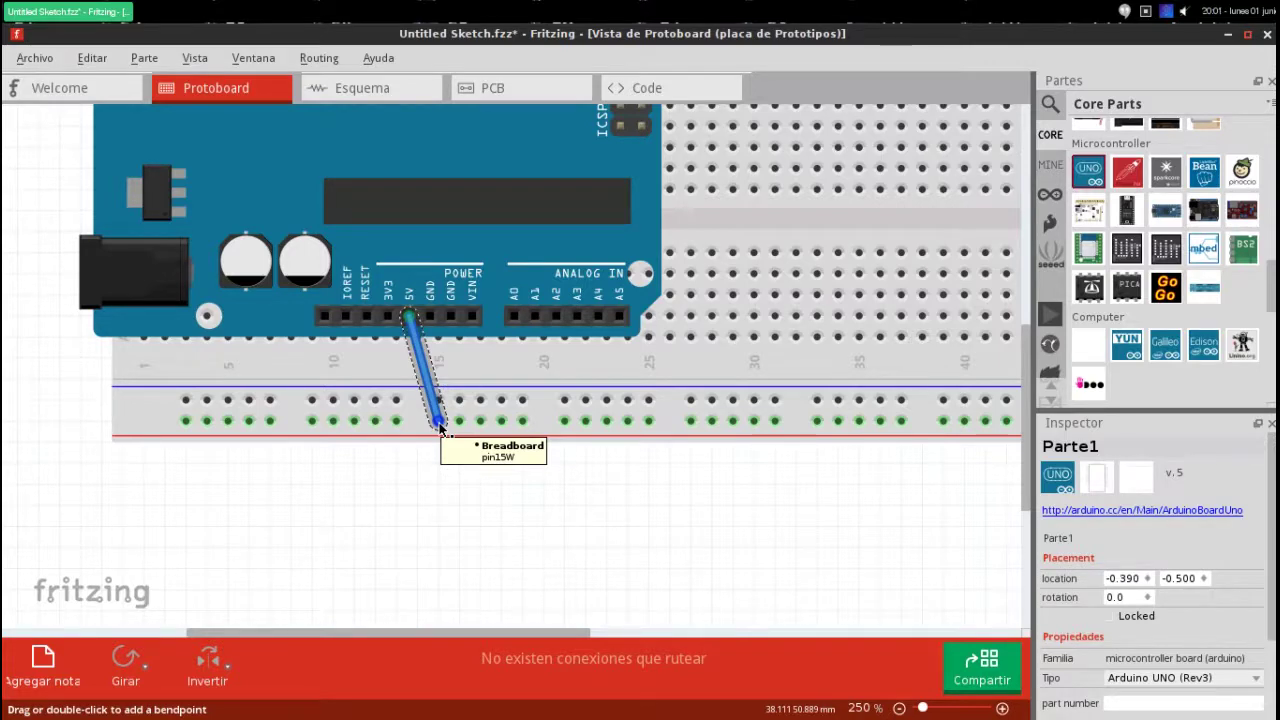
Step: Wire an Arduino GND pin to the ground rail and run a jumper from that rail to column 29
click(440, 425)
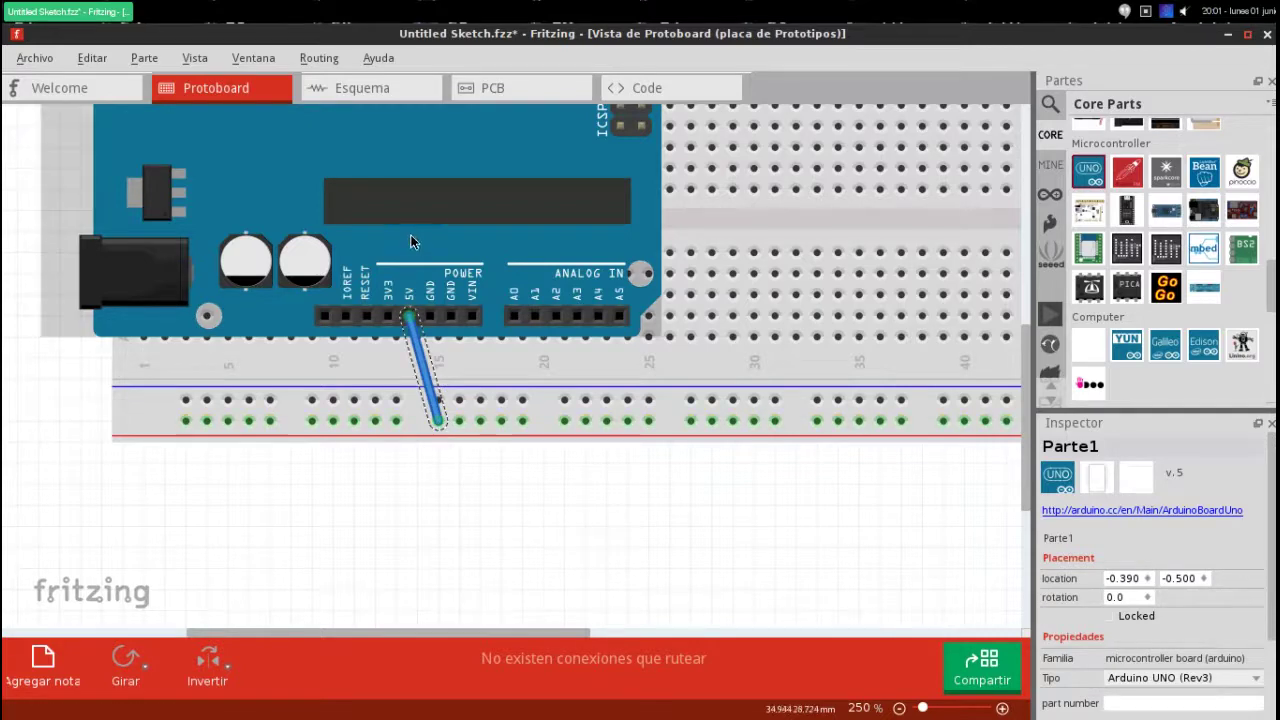
drag(432, 318, 458, 404)
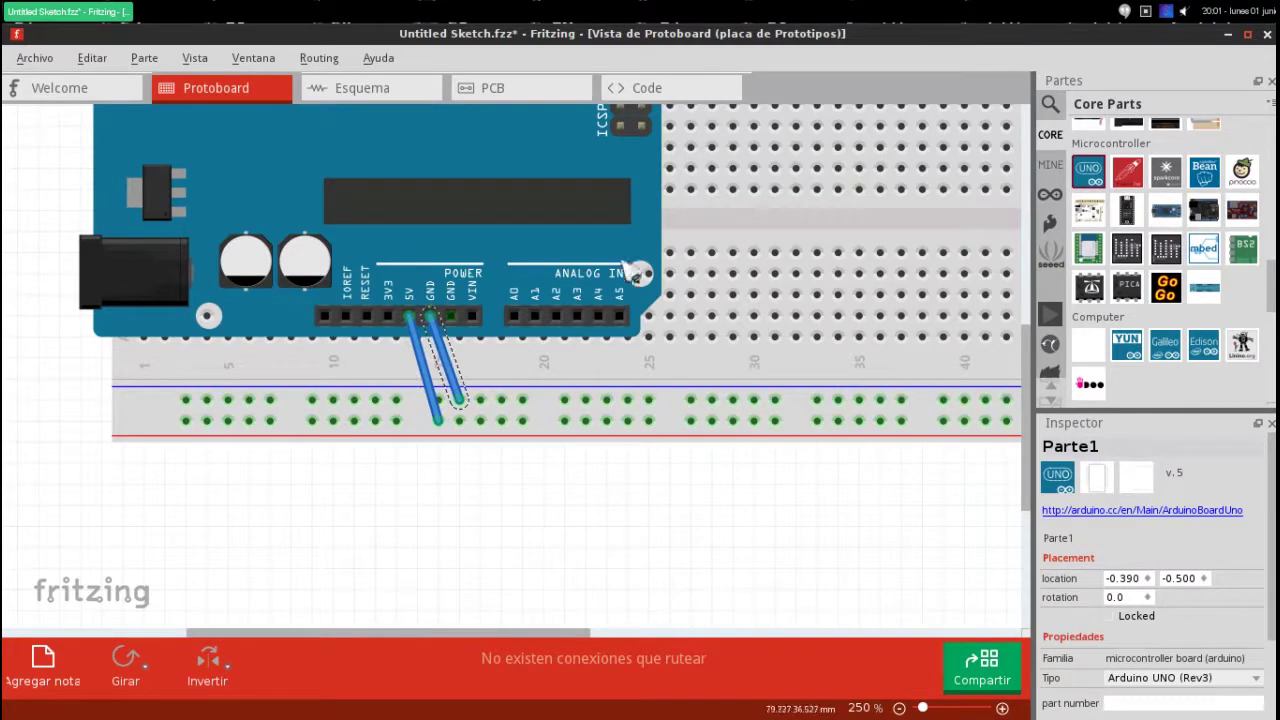
drag(731, 401, 727, 342)
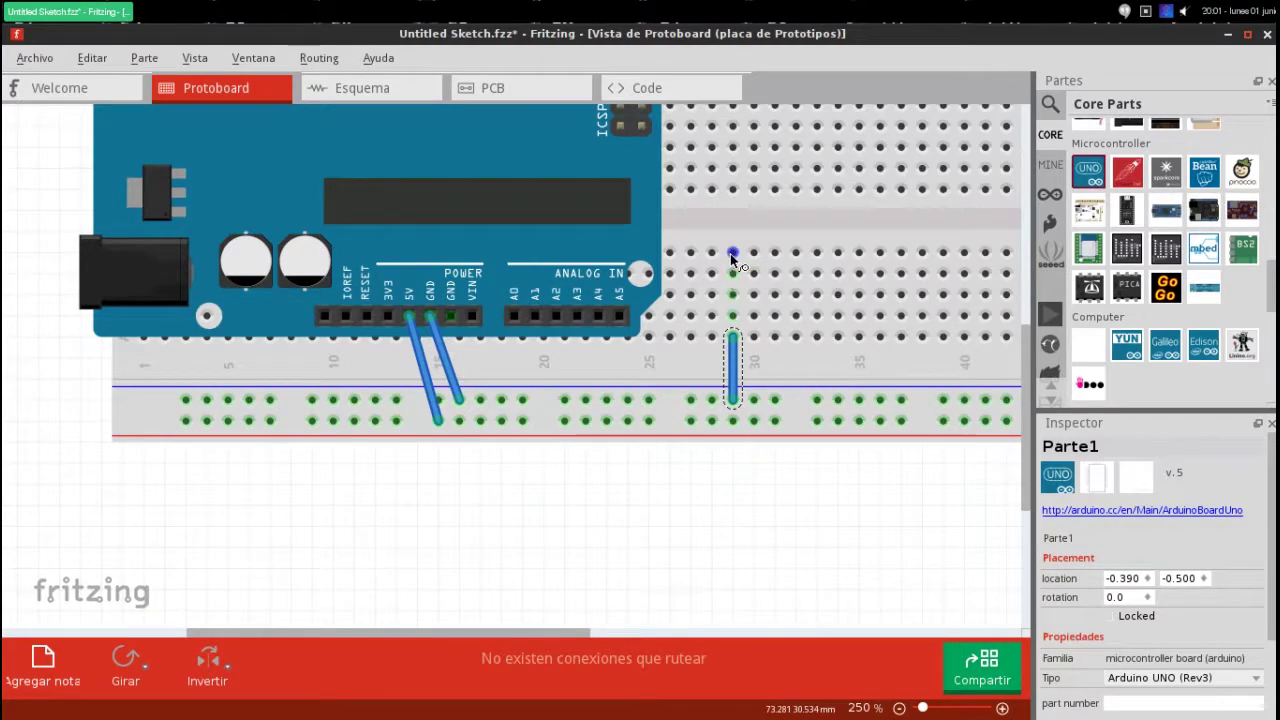
drag(731, 255, 731, 255)
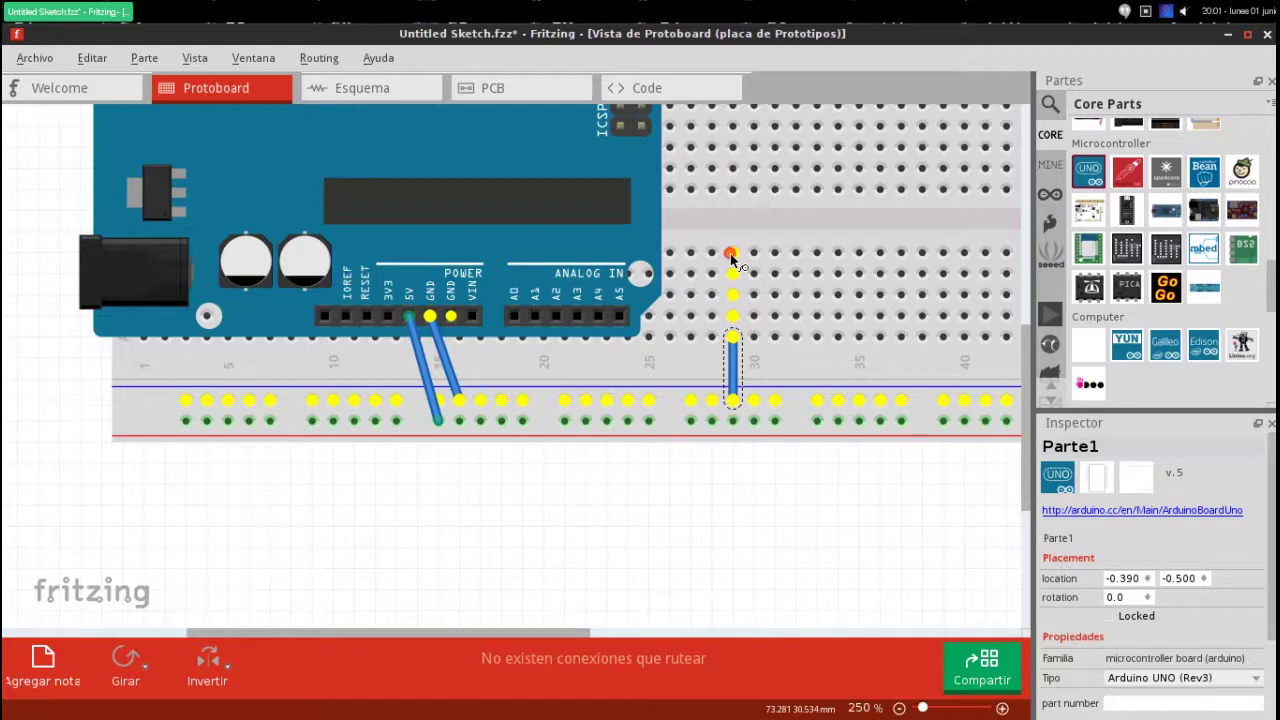
click(731, 254)
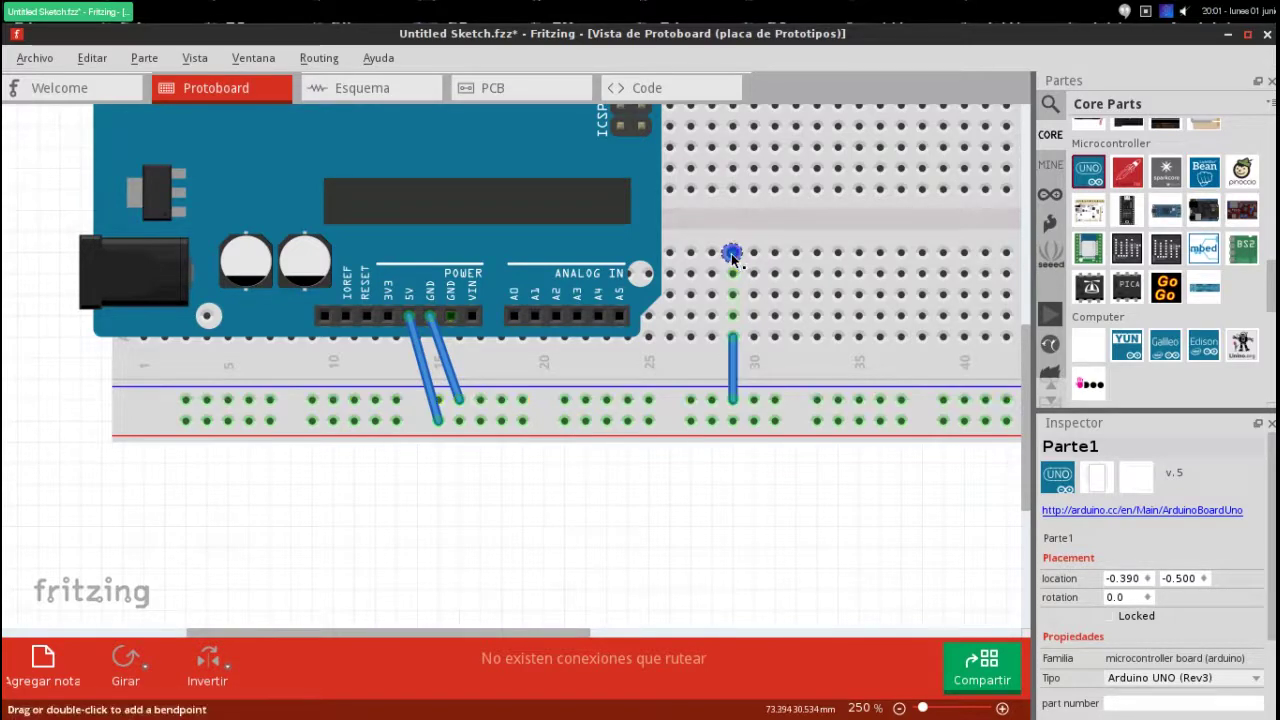
Step: Run a wire from the 5V rail up to breadboard column 34 and check its connections
scroll(955, 320, up, 1)
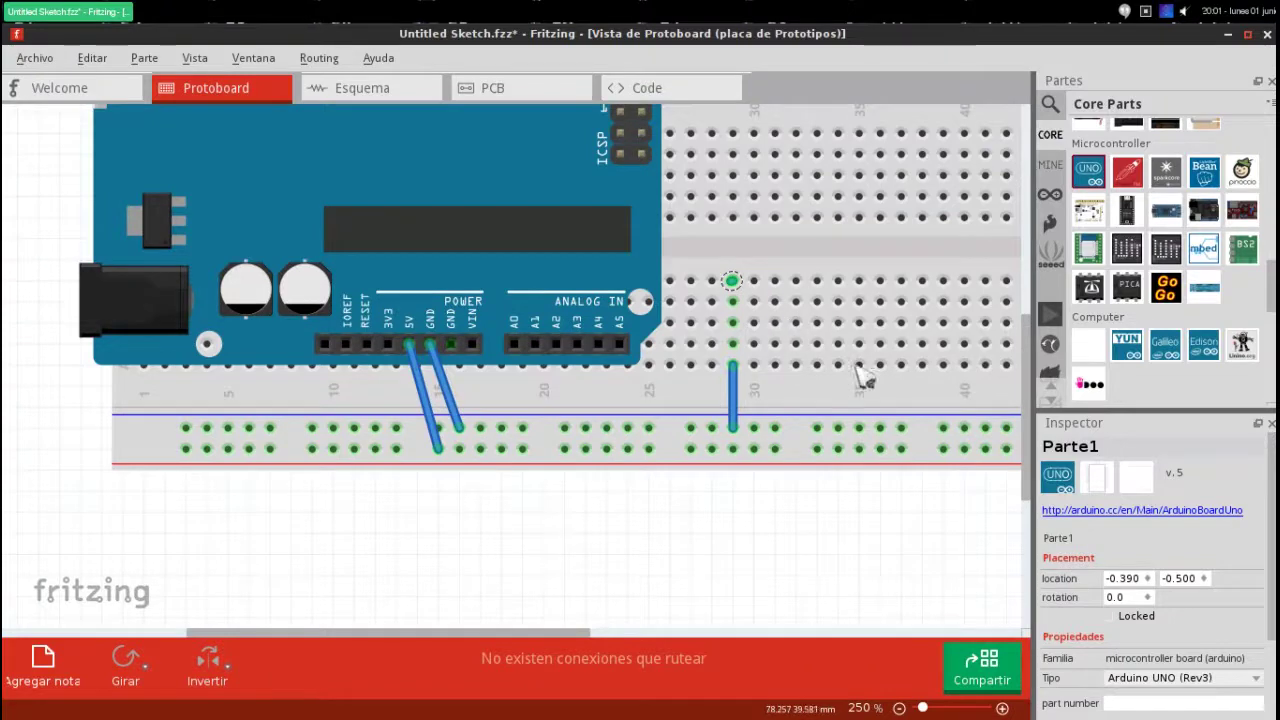
click(833, 447)
drag(833, 447, 838, 343)
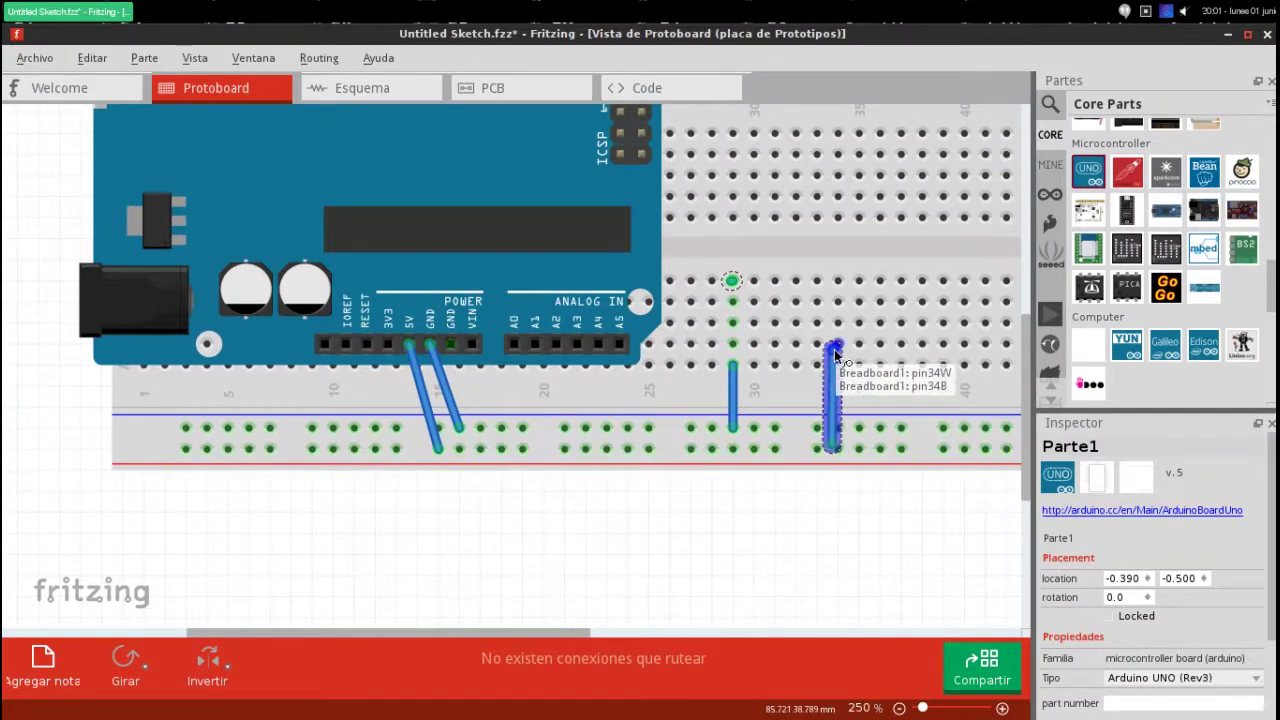
click(838, 345)
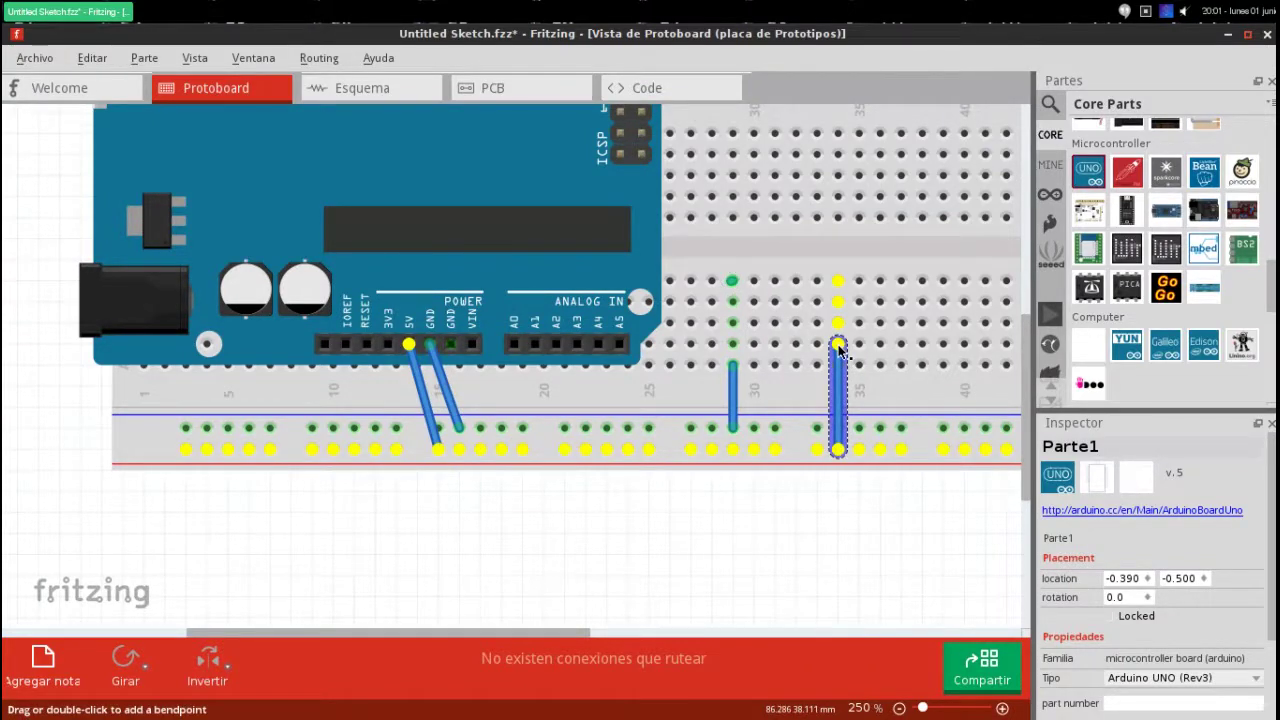
scroll(728, 330, up, 3)
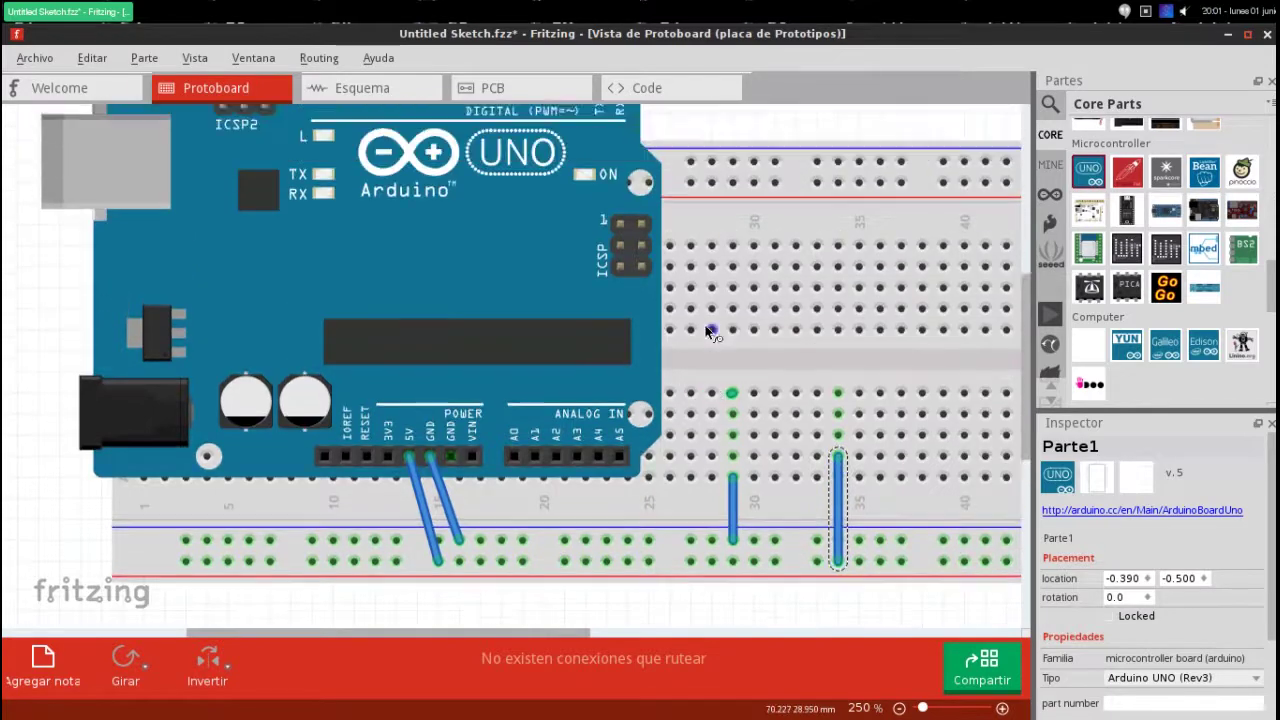
Step: Scroll around the breadboard view to look over the Arduino wiring
scroll(728, 330, up, 2)
scroll(728, 333, up, 2)
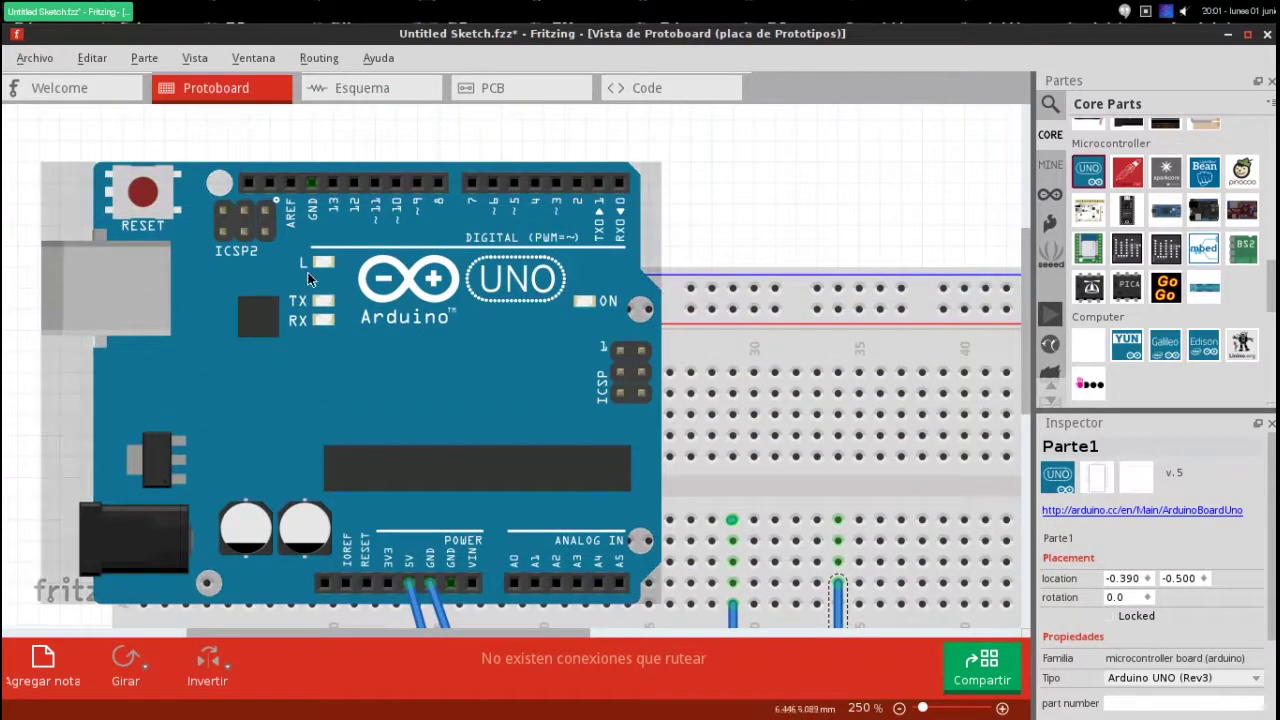
scroll(943, 329, down, 2)
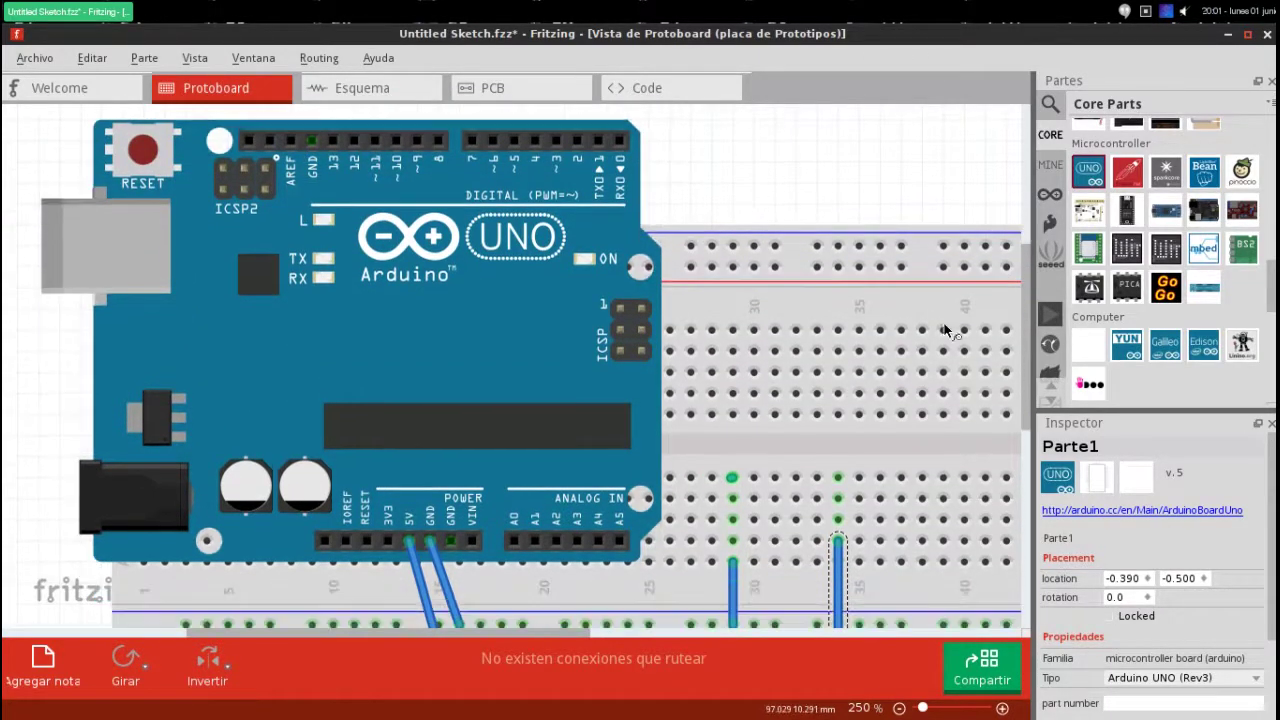
scroll(642, 336, down, 2)
scroll(642, 336, down, 1)
scroll(700, 300, up, 2)
scroll(740, 270, up, 2)
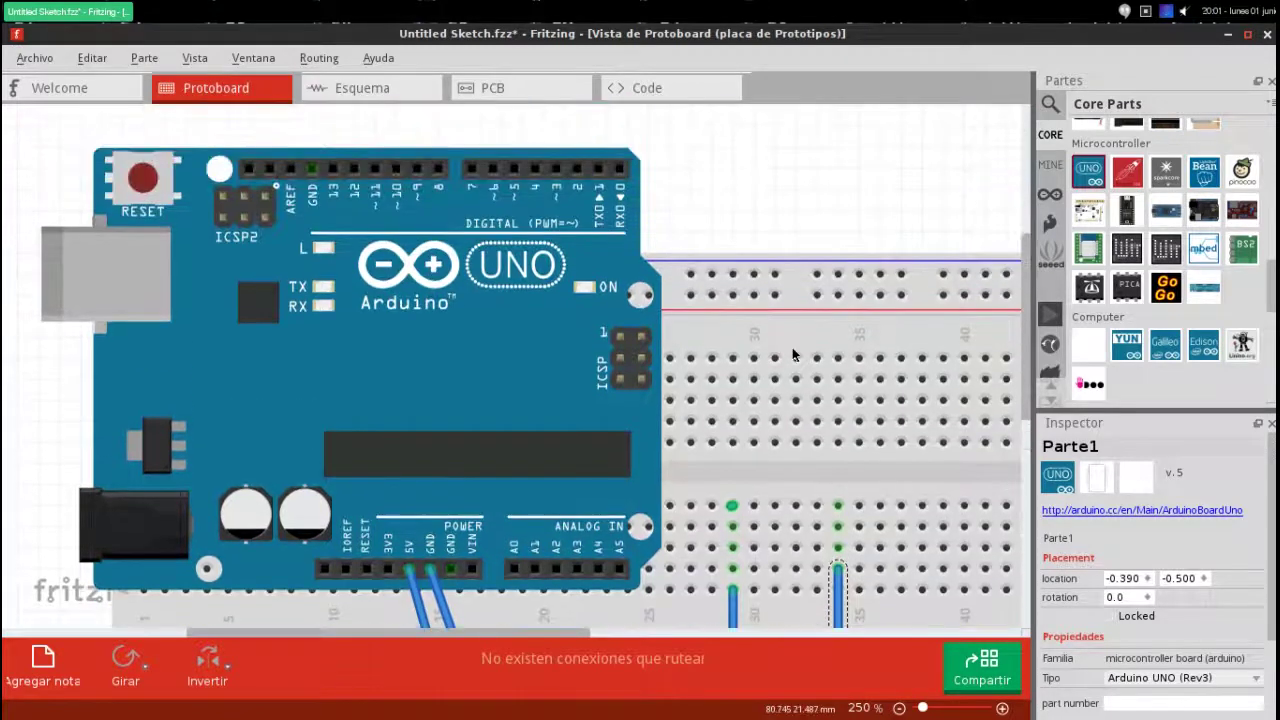
scroll(768, 245, up, 1)
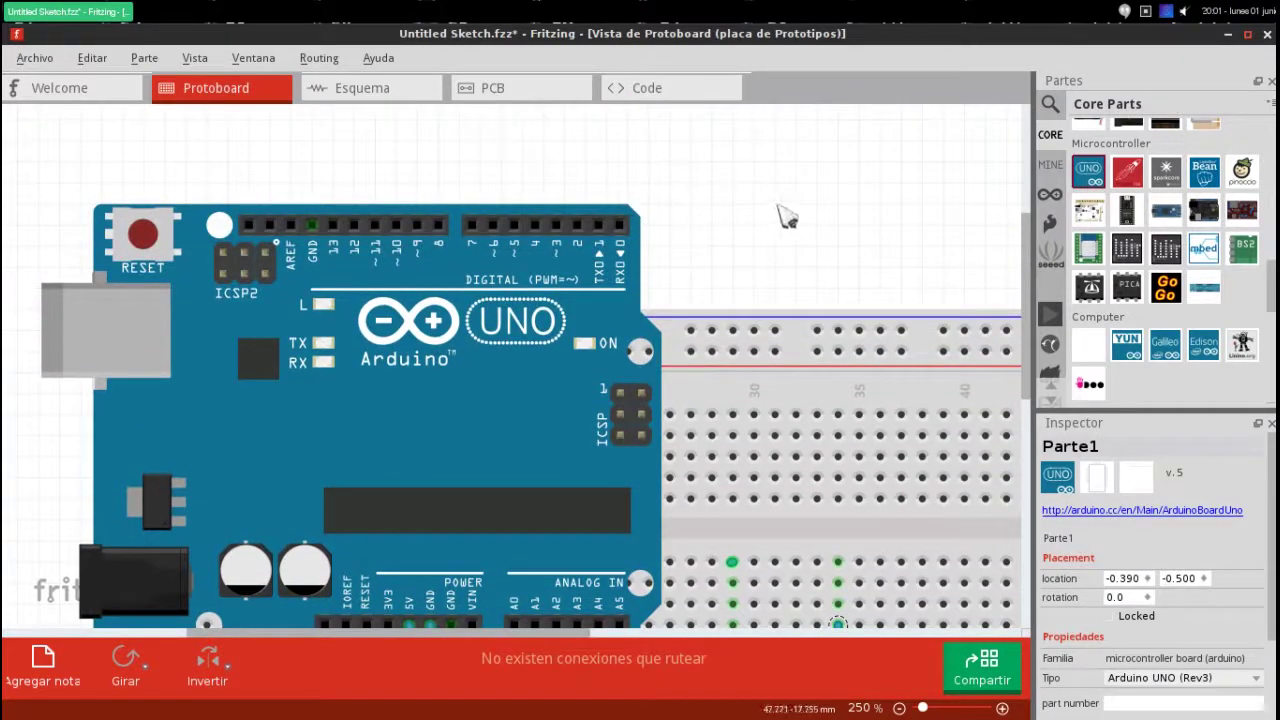
scroll(830, 260, down, 1)
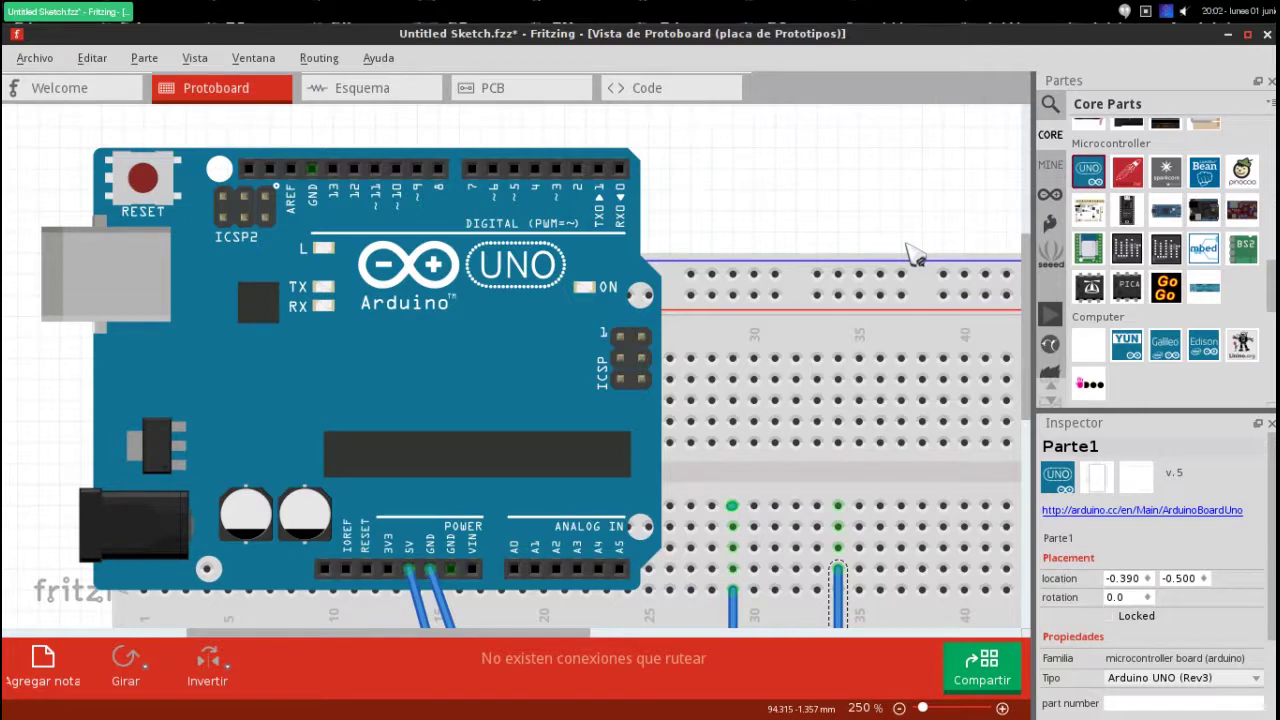
Step: Browse the Core Parts bin, then open the parts Search bin
scroll(1212, 272, up, 2)
scroll(1212, 272, up, 2)
scroll(1212, 272, up, 2)
scroll(1212, 272, up, 2)
scroll(1212, 270, up, 2)
scroll(1210, 265, up, 1)
scroll(1213, 268, down, 2)
scroll(1213, 268, down, 2)
scroll(1213, 270, down, 2)
scroll(1213, 272, down, 2)
click(1050, 104)
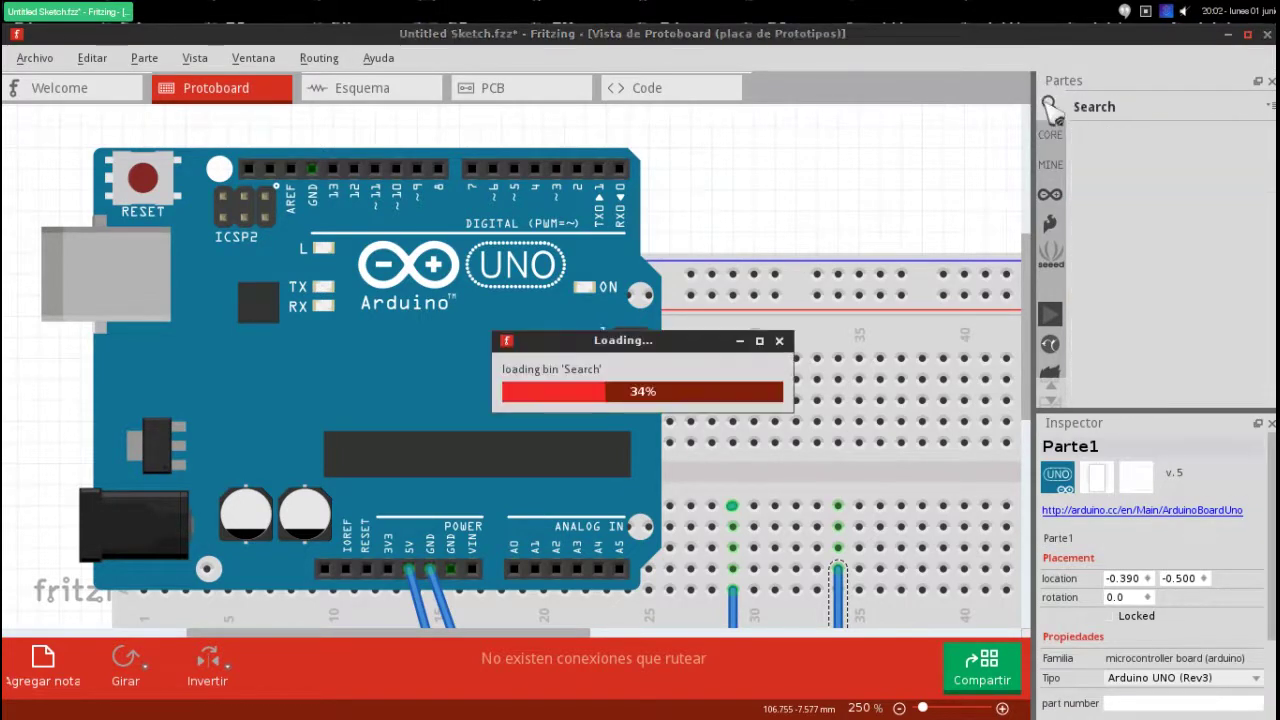
Step: Search parts for 'pote' and plug the blue trimmer potentiometer into the breadboard near column 31
text(bluet)
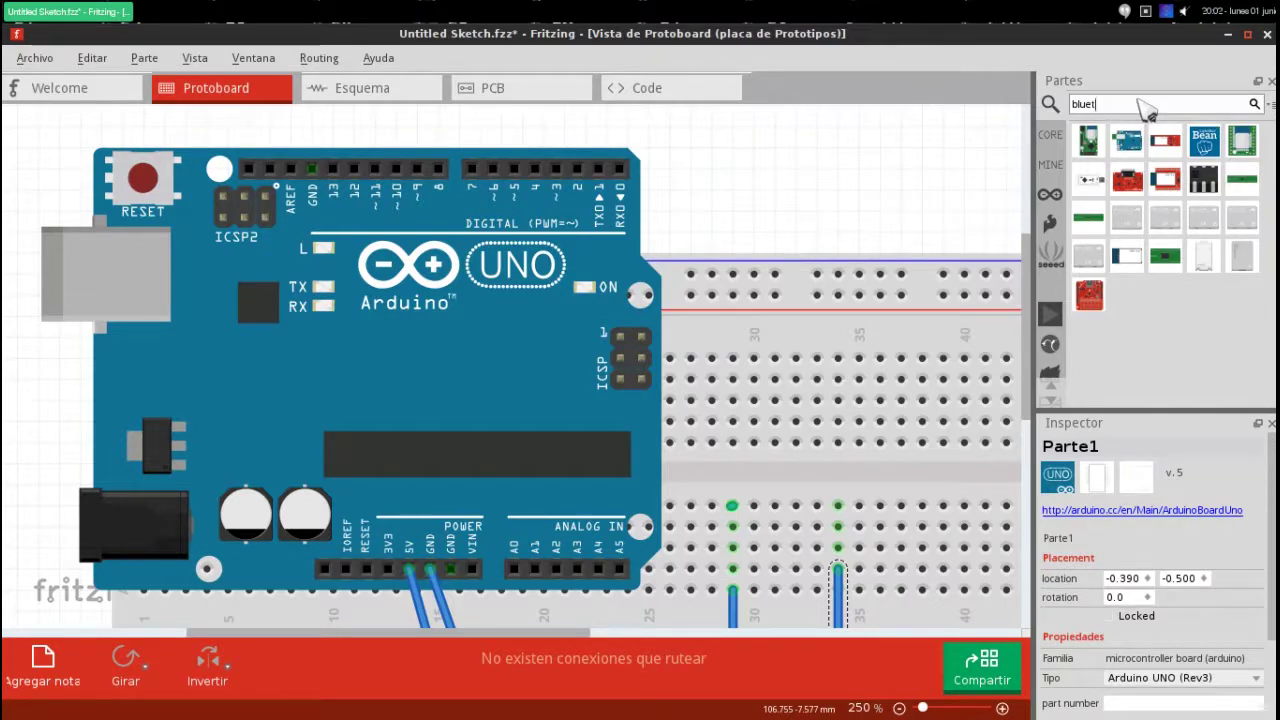
key(BackSpace)
key(BackSpace)
key(BackSpace)
text(t)
key(Return)
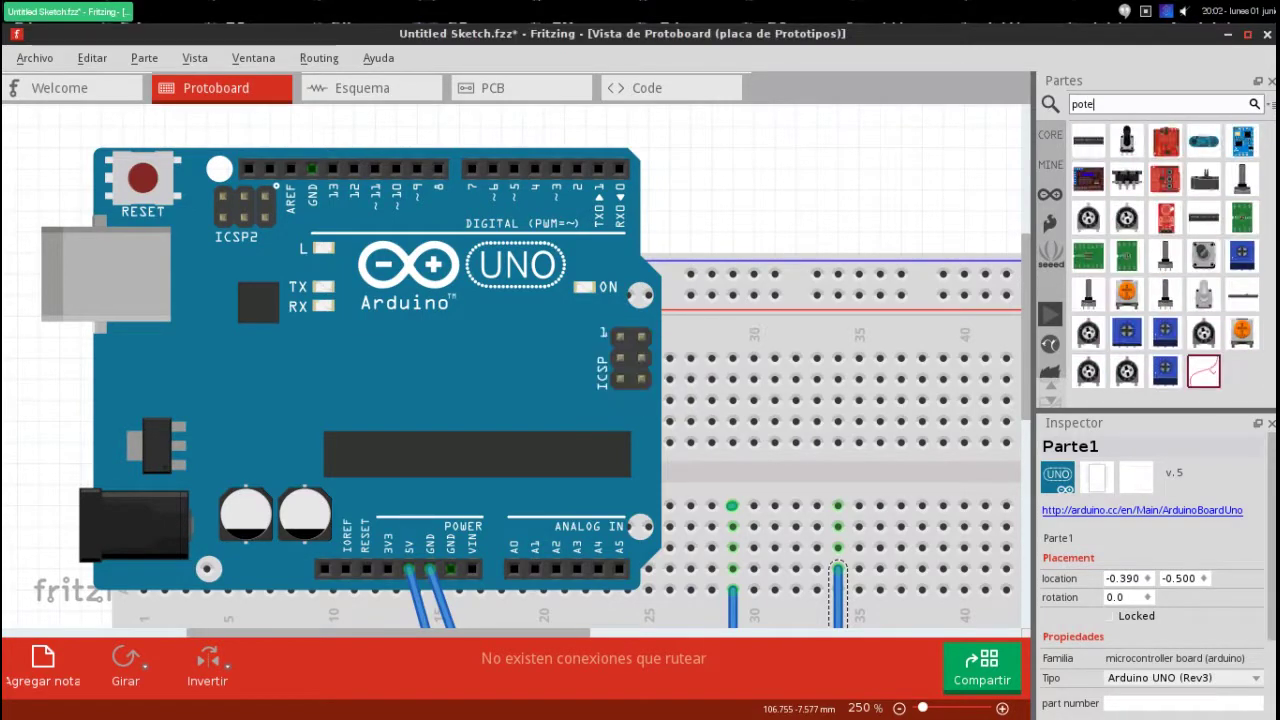
click(1165, 332)
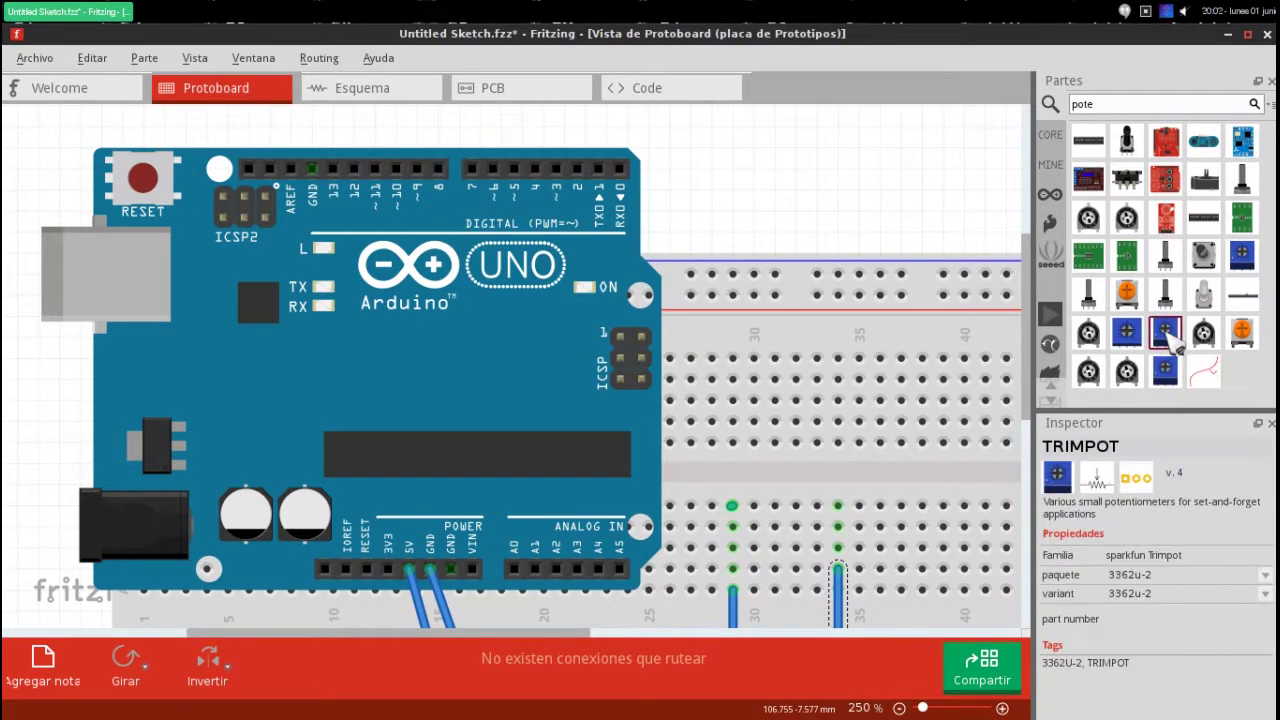
drag(1165, 332, 800, 345)
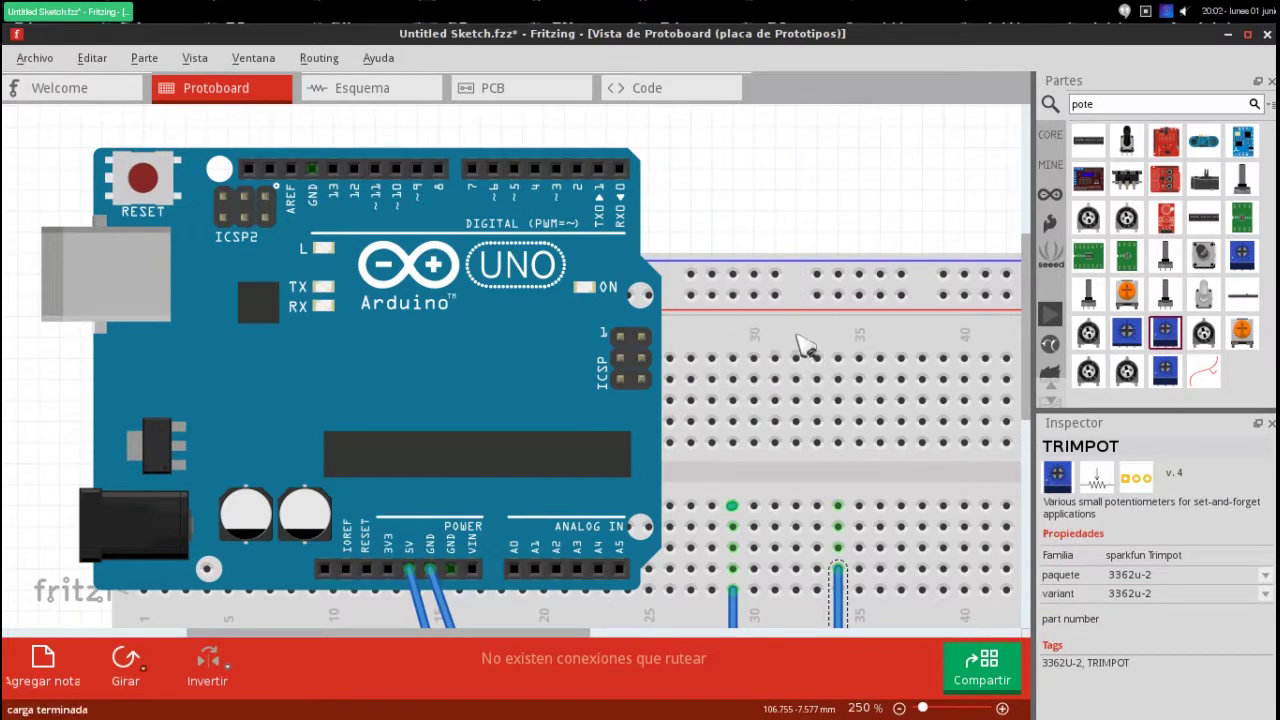
click(862, 208)
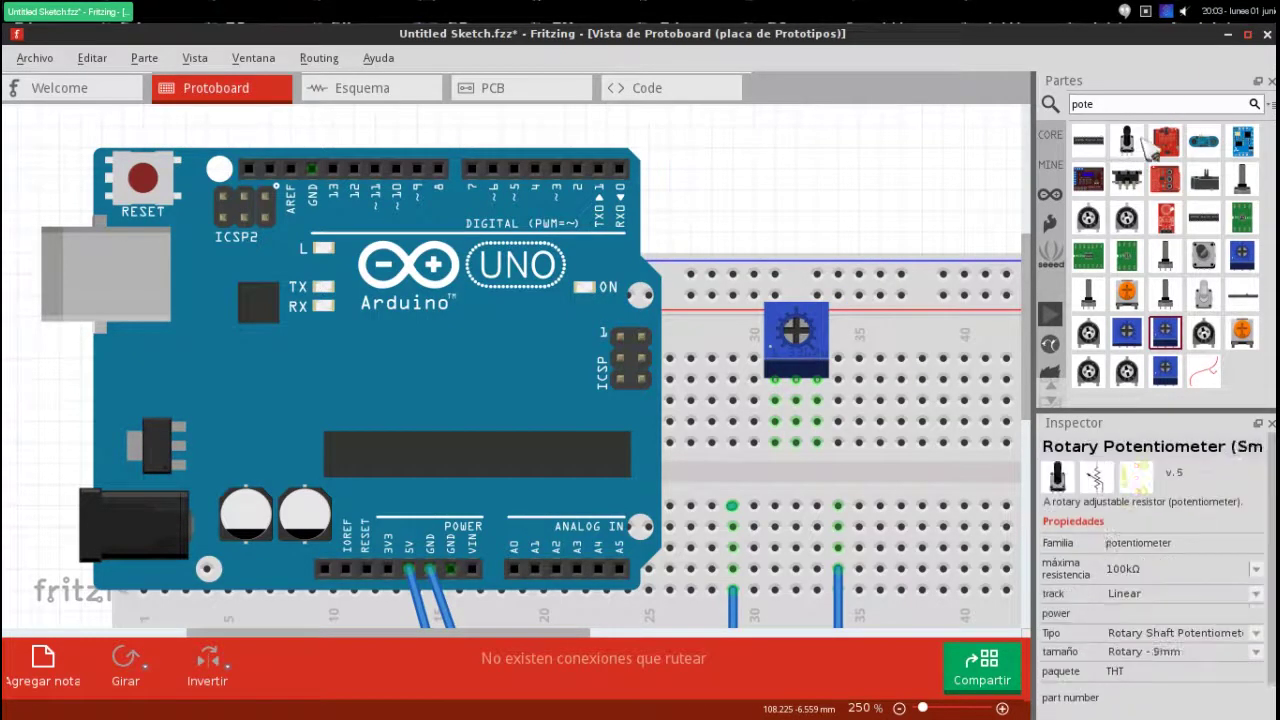
click(1050, 134)
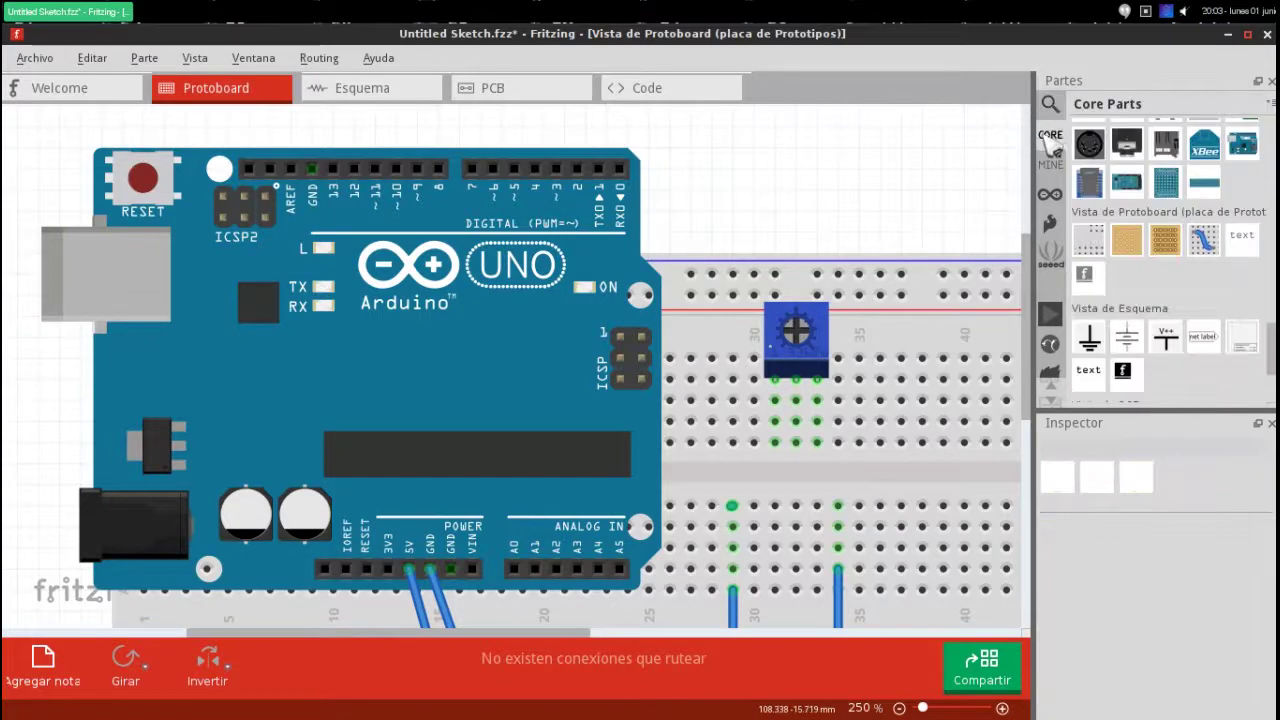
Step: Search the parts bin for 'lm35' in place of the previous search text
scroll(1093, 160, down, 3)
scroll(1093, 160, down, 3)
scroll(1093, 160, down, 3)
scroll(1093, 160, down, 3)
scroll(1245, 208, up, 2)
scroll(1245, 208, up, 1)
scroll(1243, 208, up, 1)
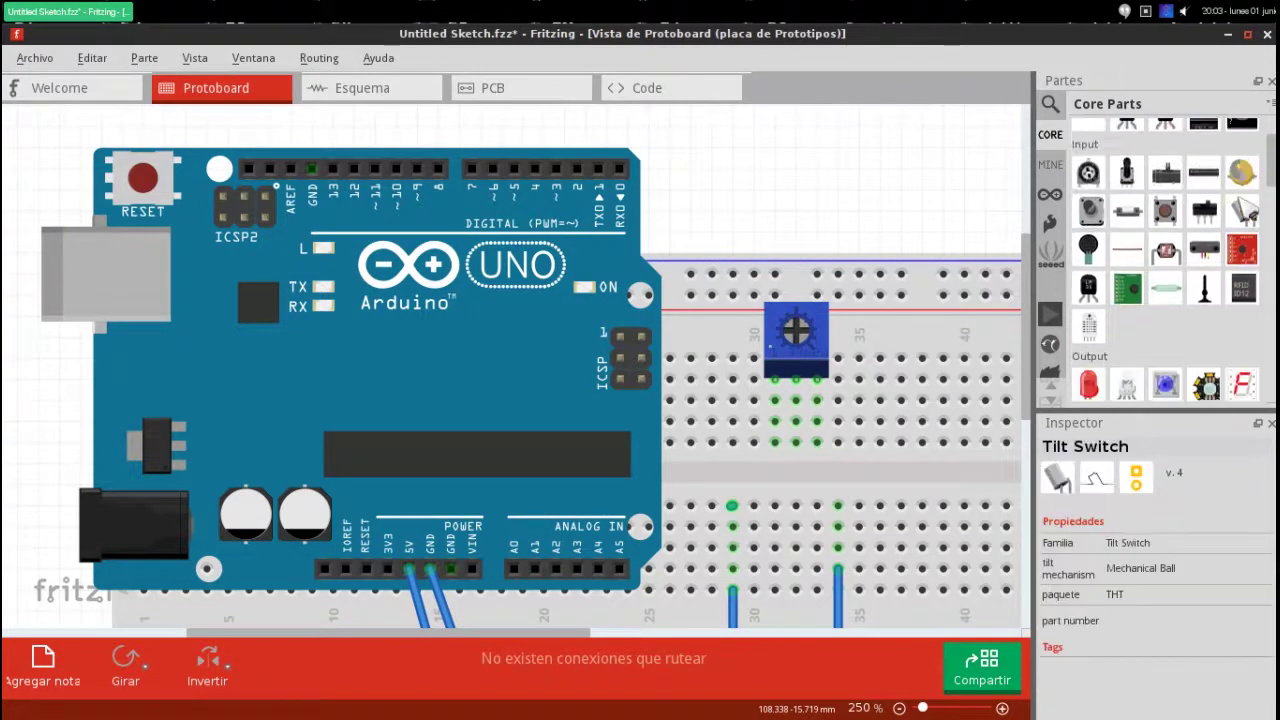
scroll(1100, 220, up, 2)
click(1050, 104)
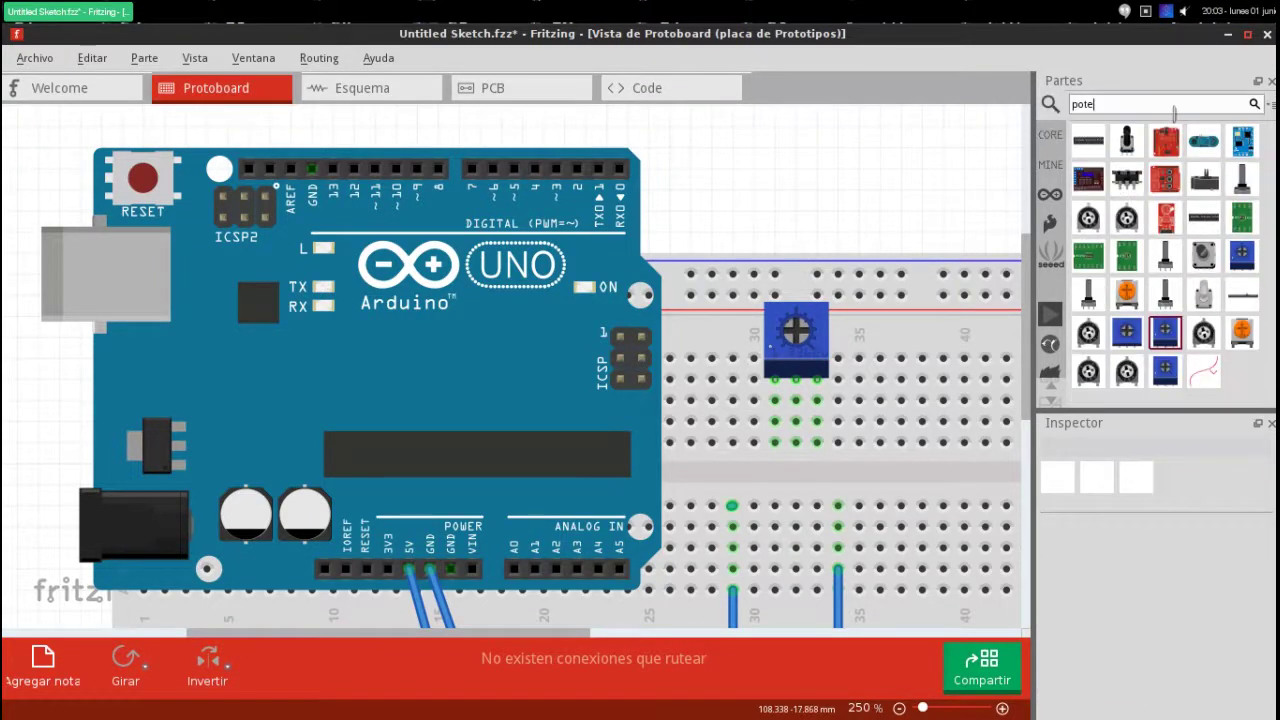
click(1171, 104)
text(lm35)
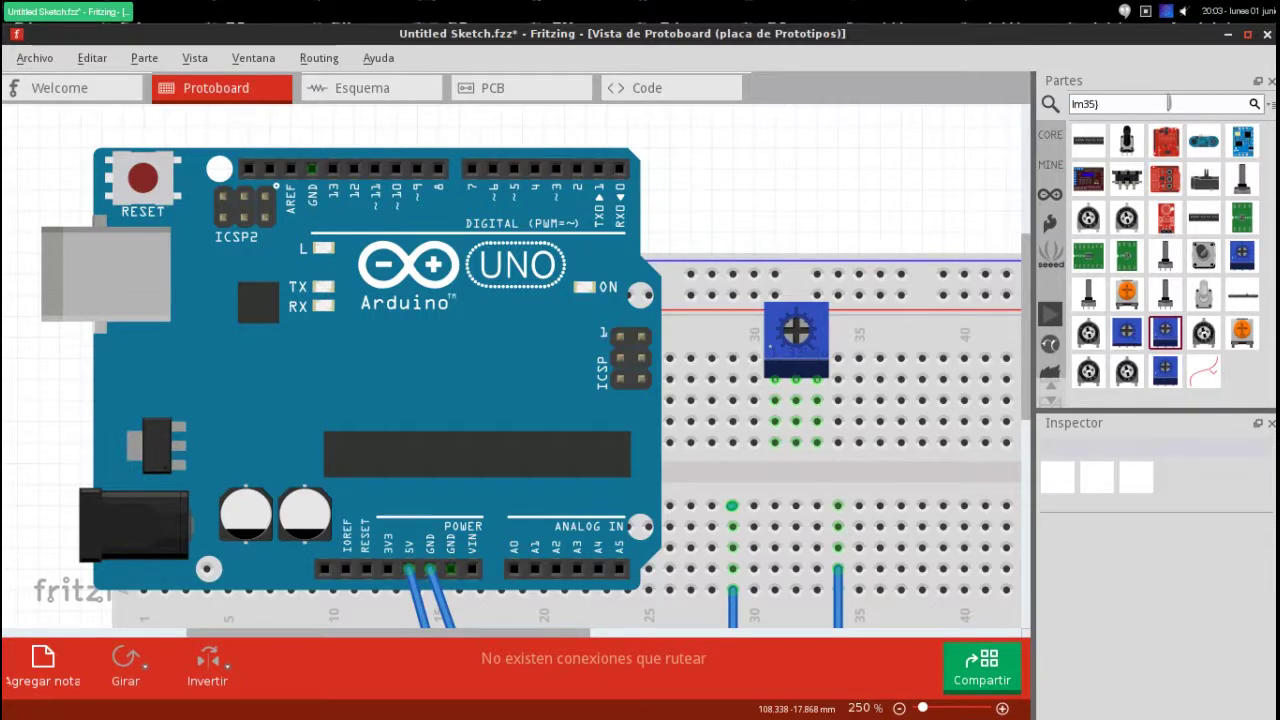
key(Return)
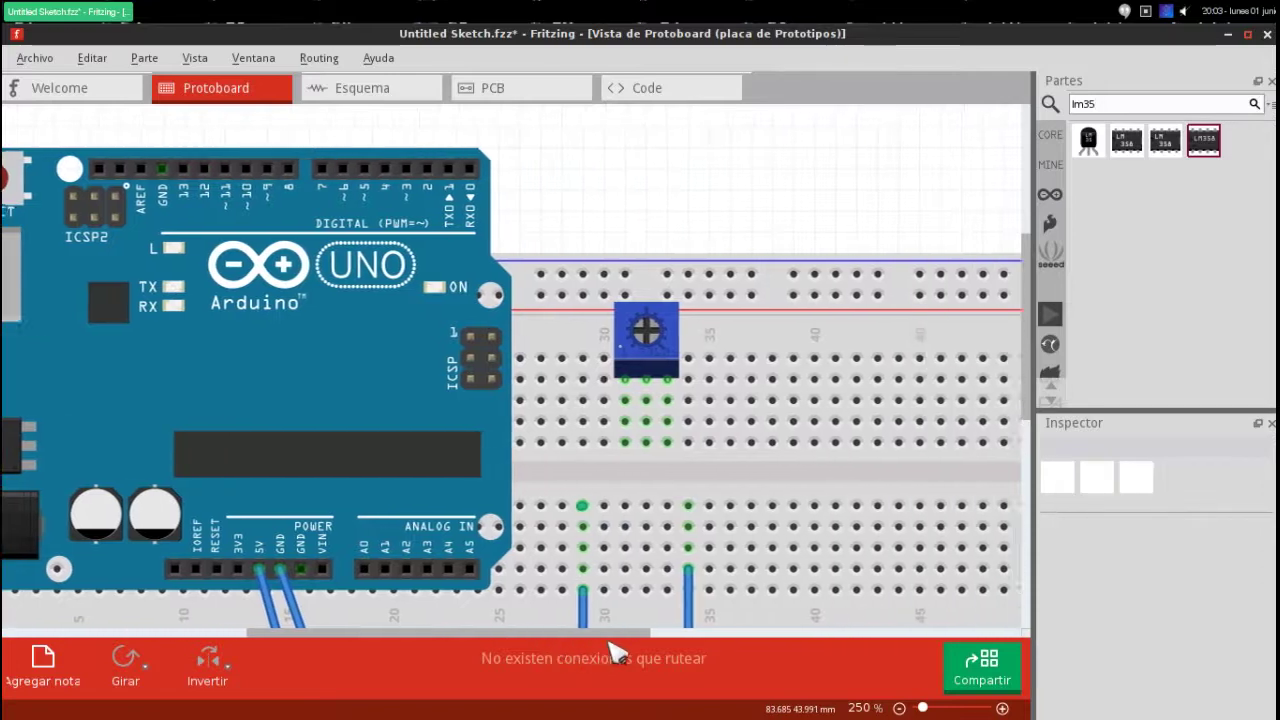
Step: Place the LM35 right of the potentiometer and wire the upper and lower rails at column 49
scroll(614, 634, right, 3)
drag(1088, 140, 783, 305)
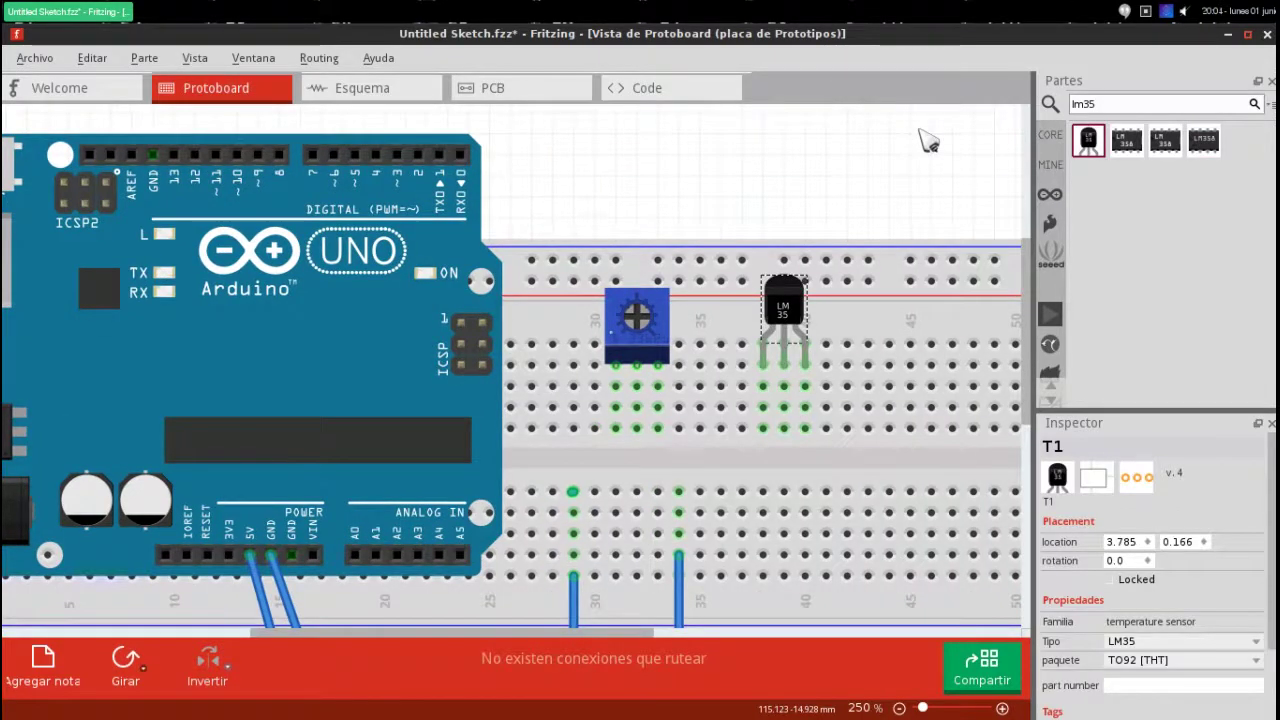
scroll(763, 128, down, 1)
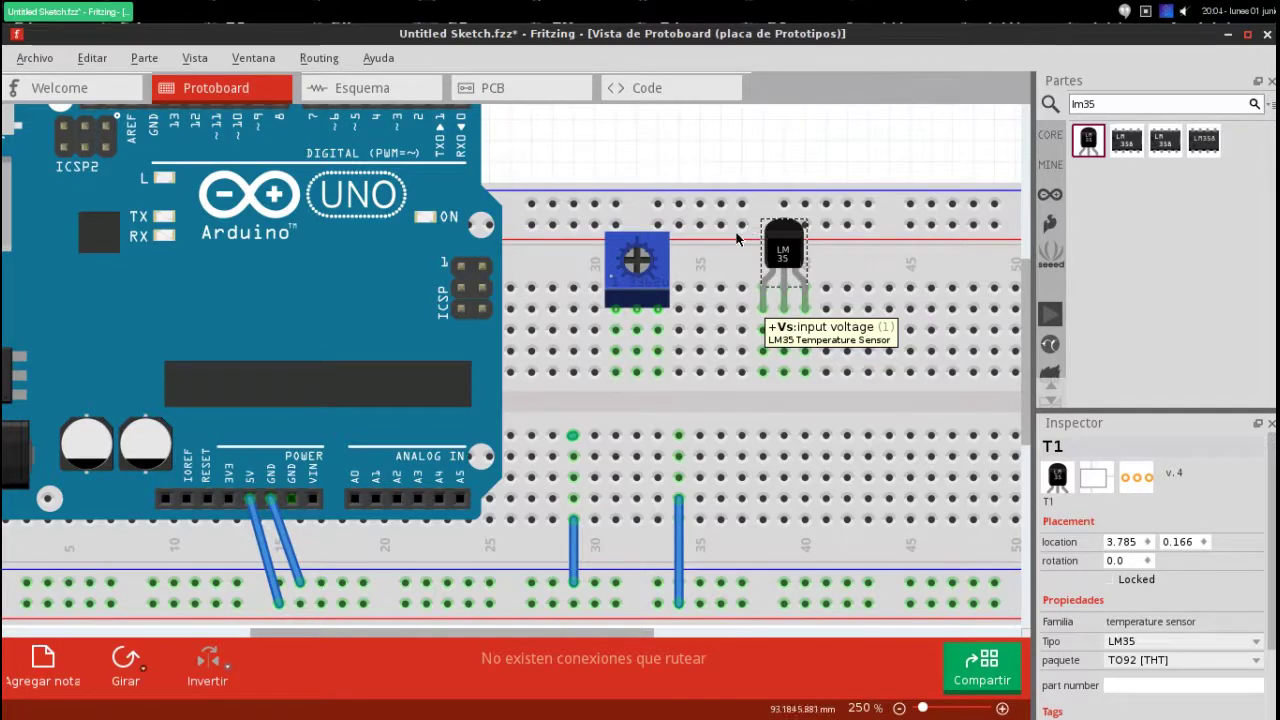
mouse_move(742, 226)
mouse_down()
mouse_move(993, 229)
mouse_move(995, 607)
mouse_up()
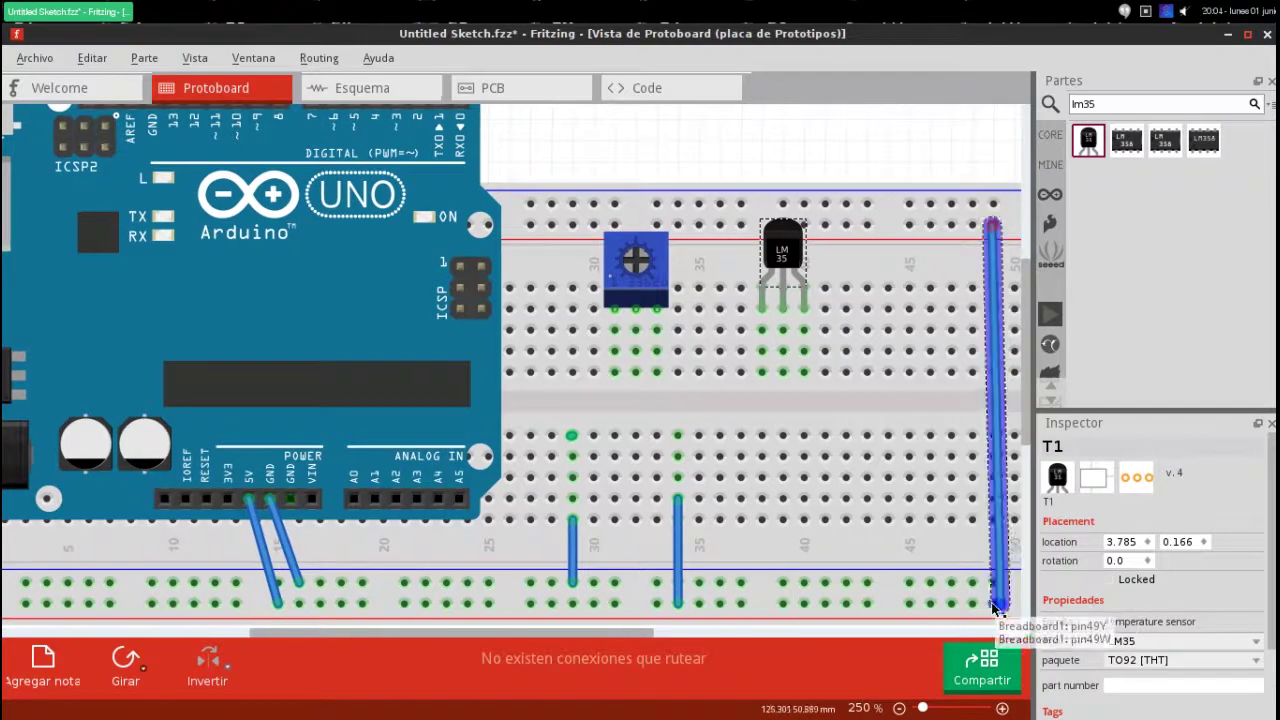
Step: Add a bottom-to-top rail jumper, nudge the LM35, and wire its outer pin columns to the top rail
drag(970, 585, 972, 204)
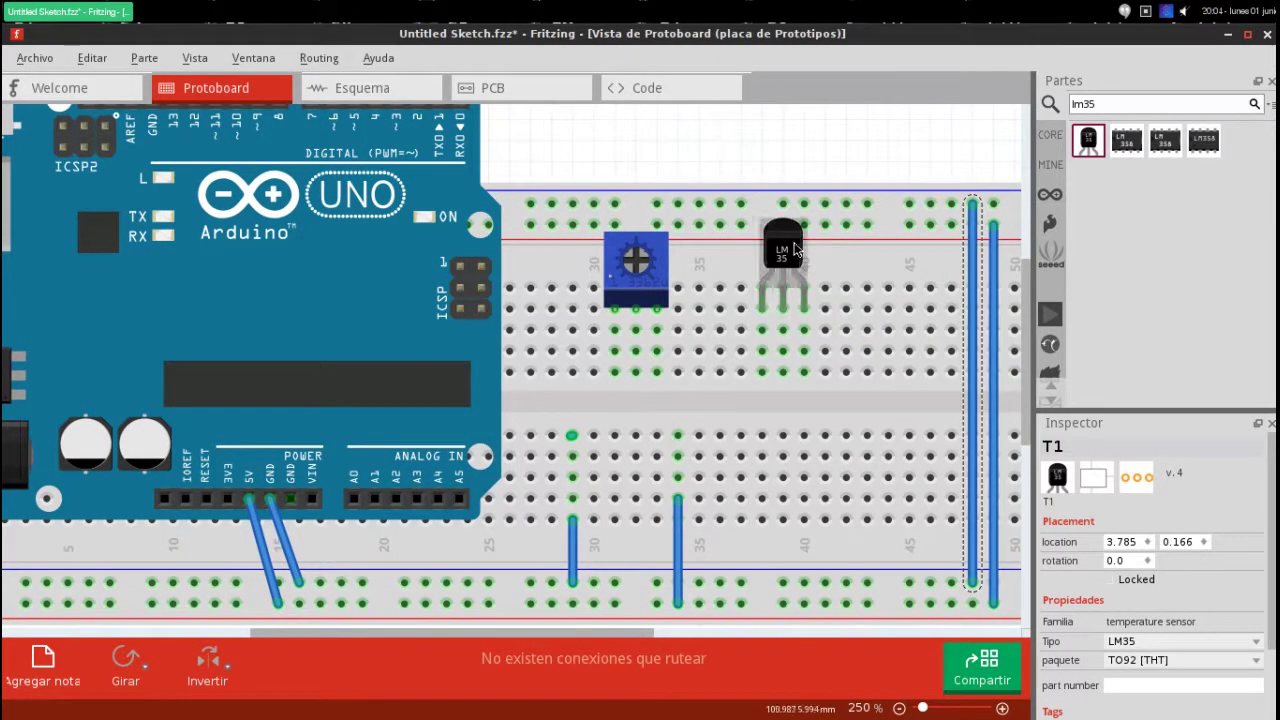
drag(793, 248, 813, 288)
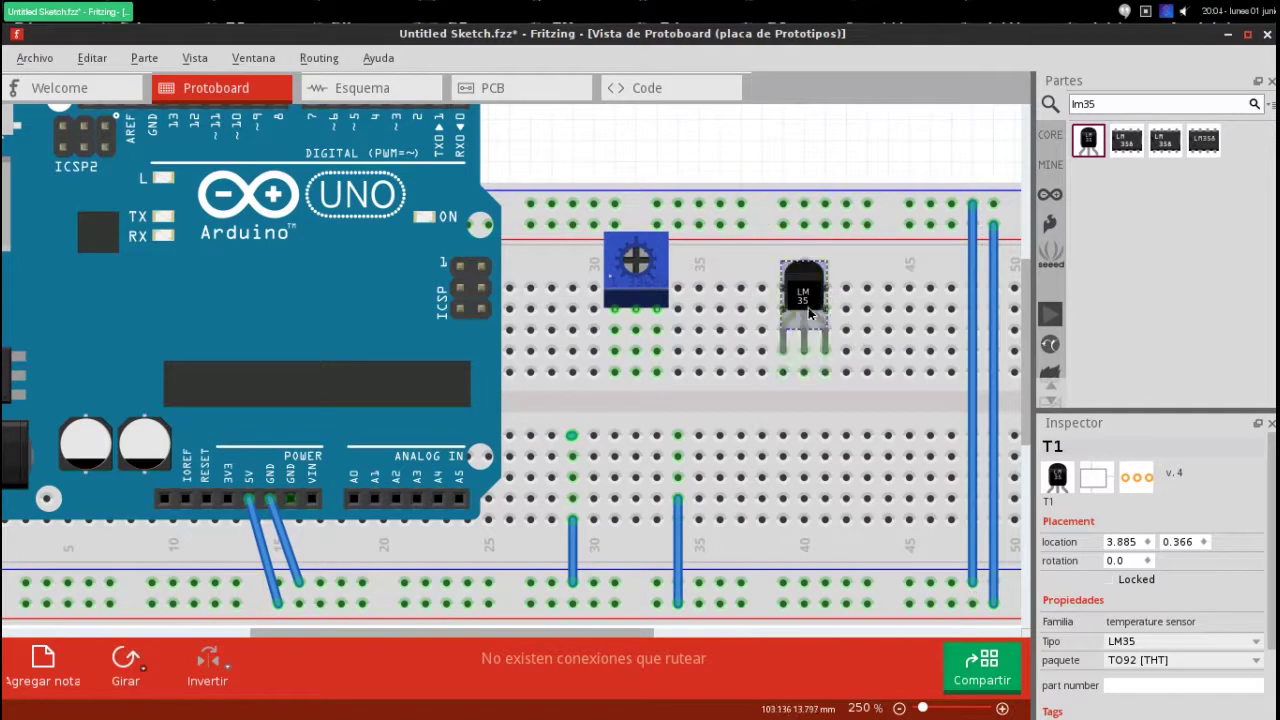
drag(783, 225, 786, 290)
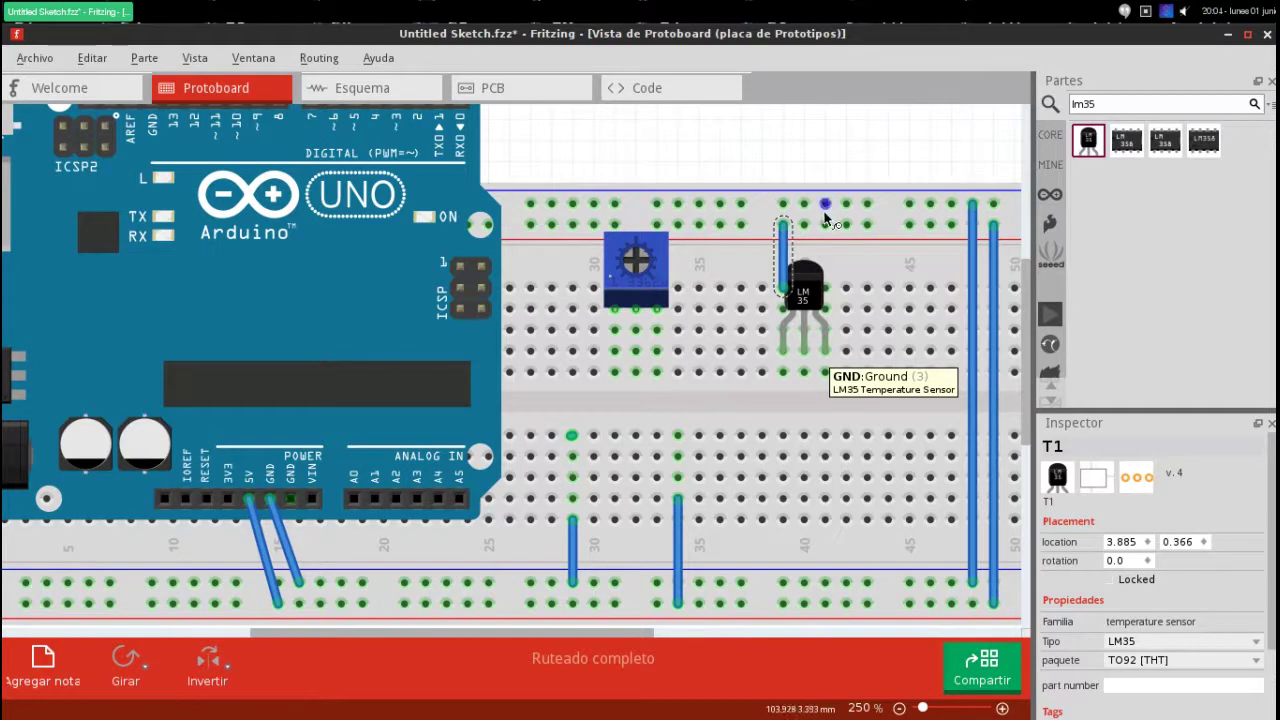
drag(825, 207, 830, 305)
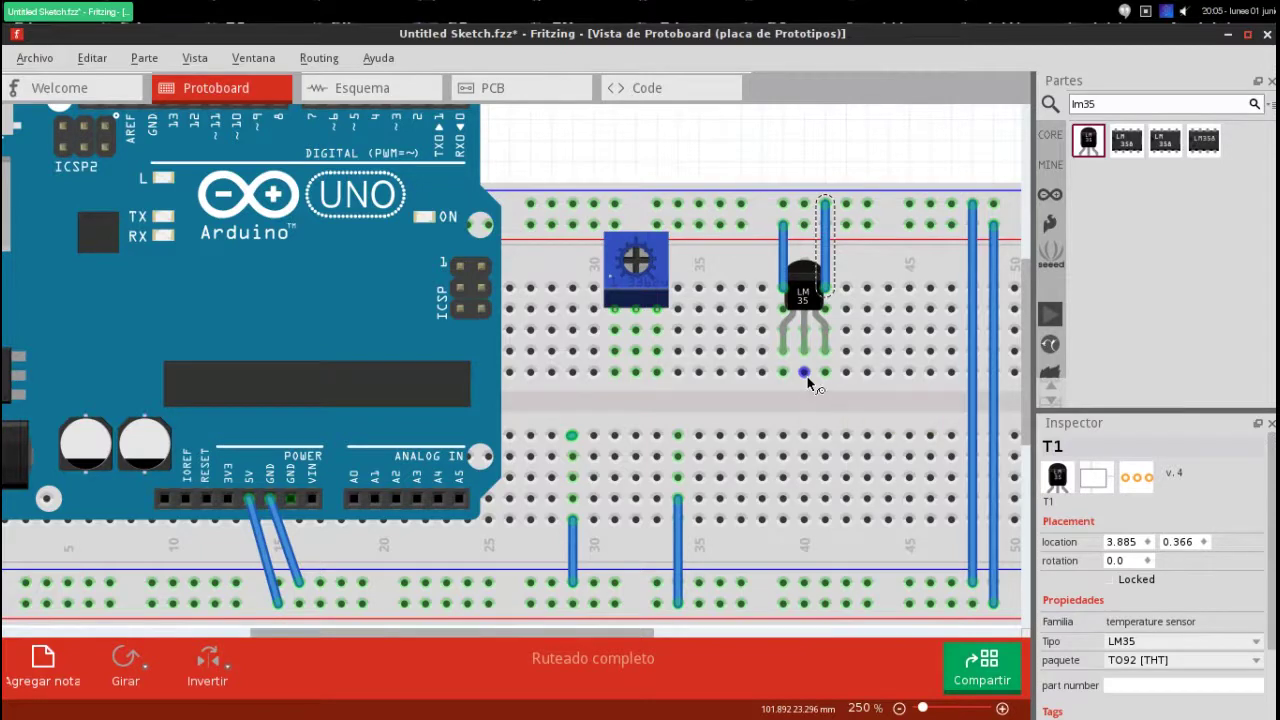
Step: Wire the LM35's middle pin column (hole 40F) to Arduino analog pin A5, then view the schematic
drag(804, 373, 693, 436)
drag(632, 474, 432, 498)
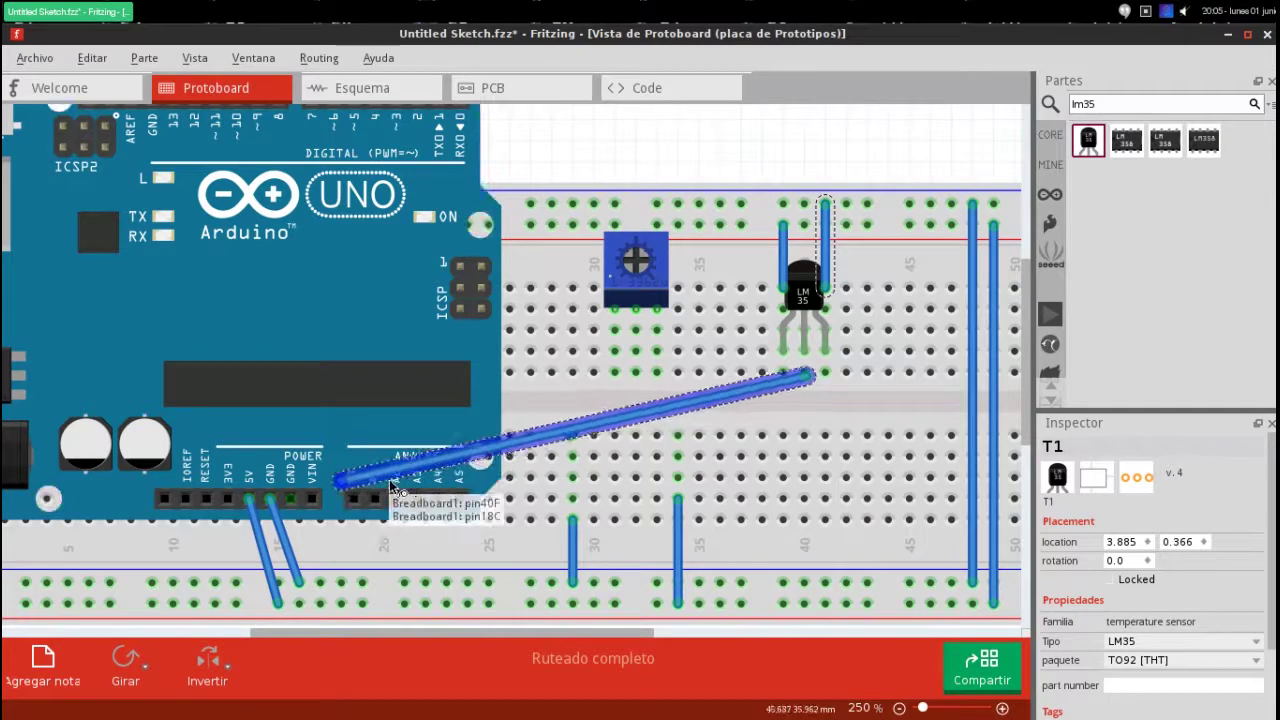
drag(432, 498, 458, 500)
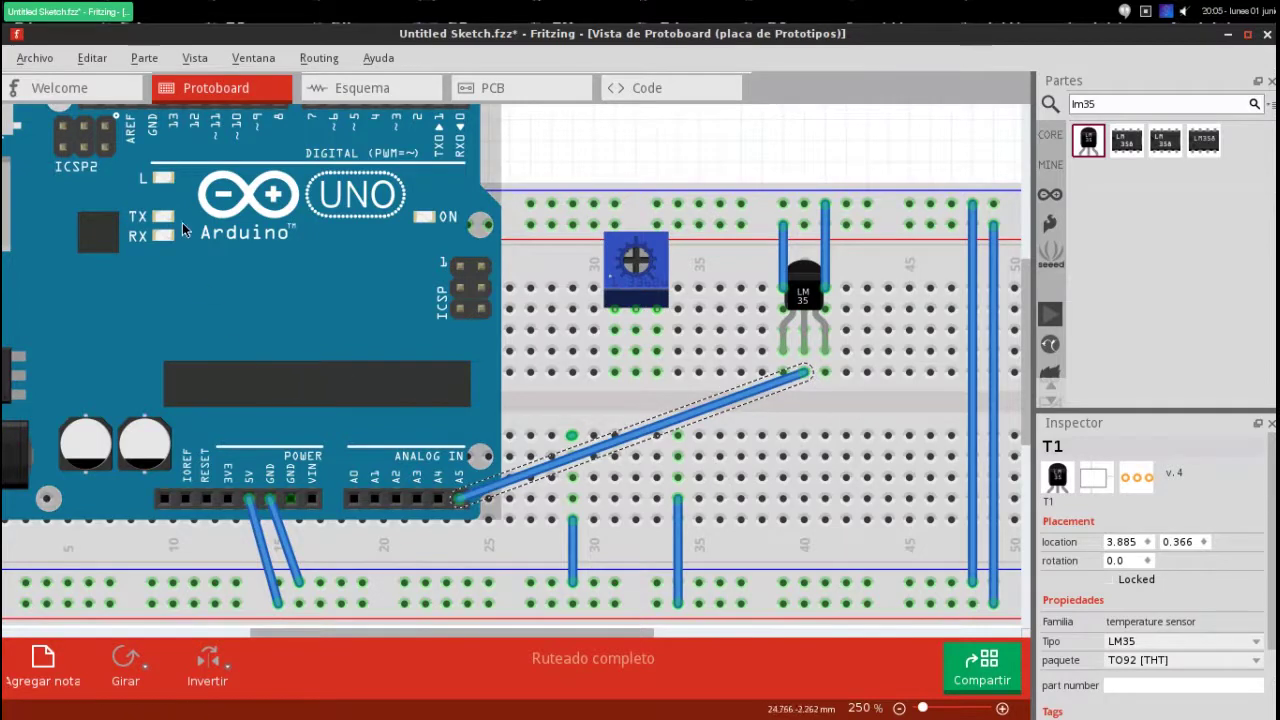
scroll(182, 223, up, 2)
scroll(197, 270, up, 1)
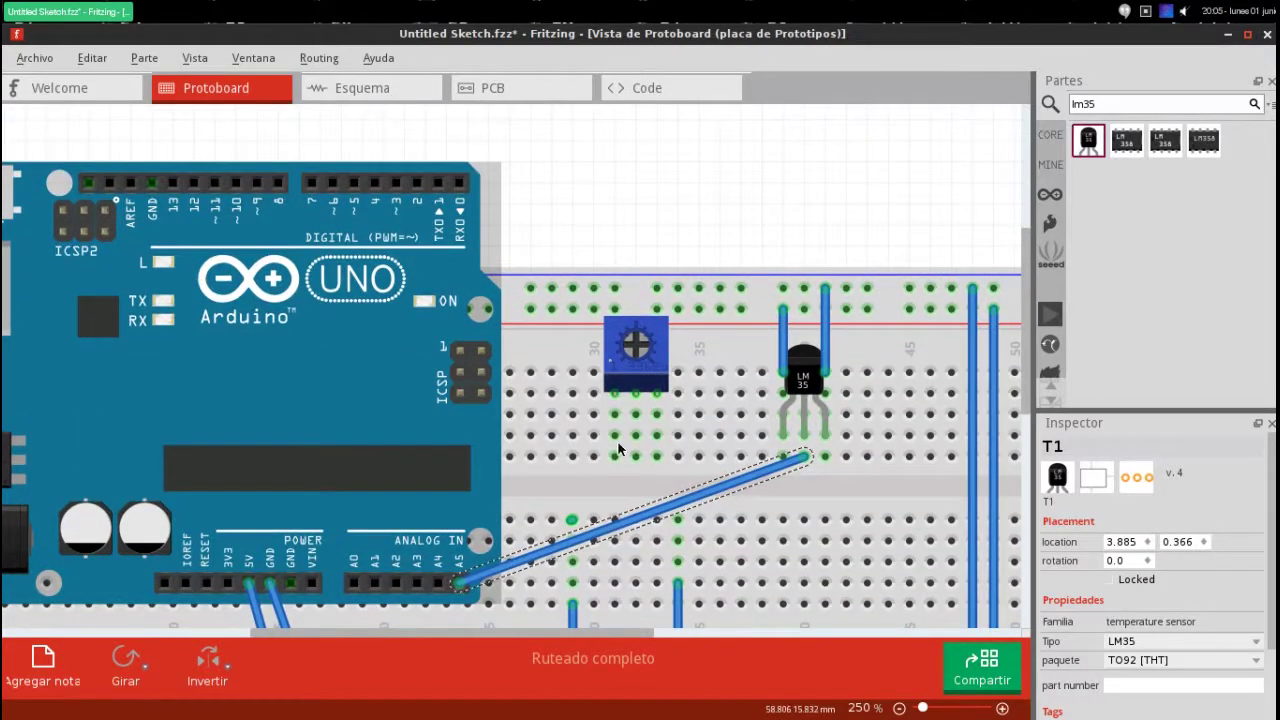
drag(520, 634, 494, 634)
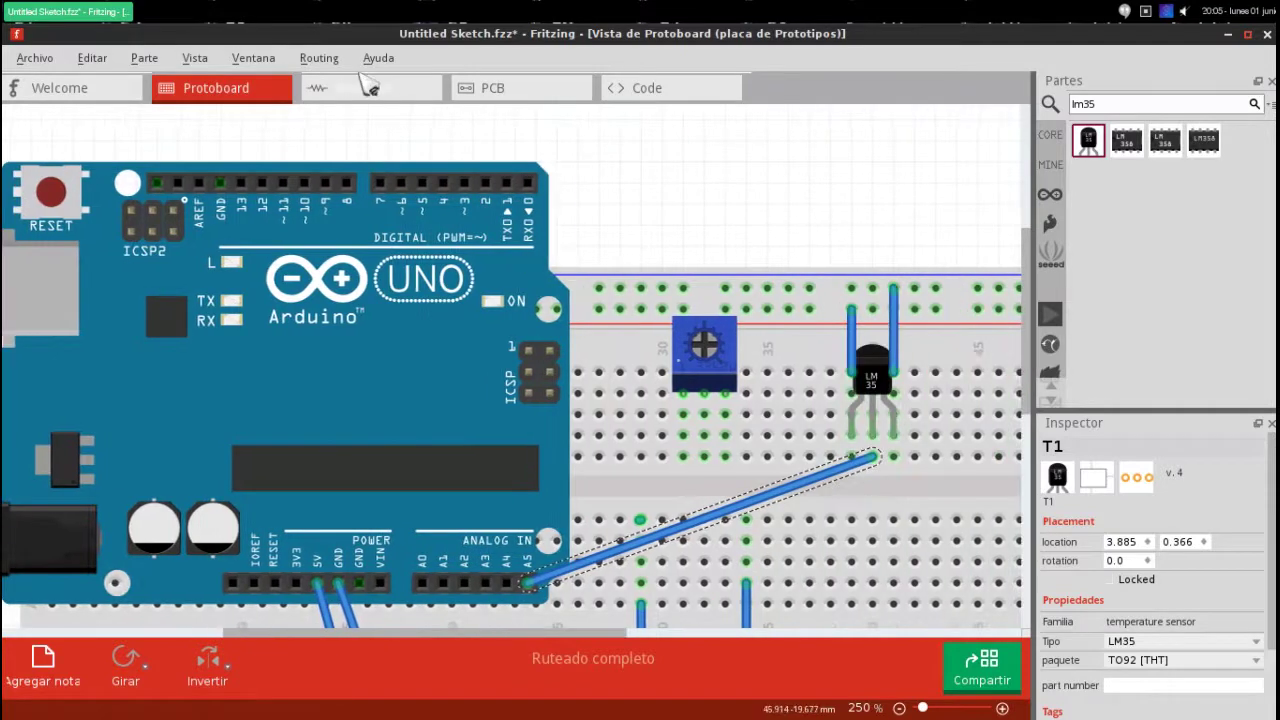
click(369, 88)
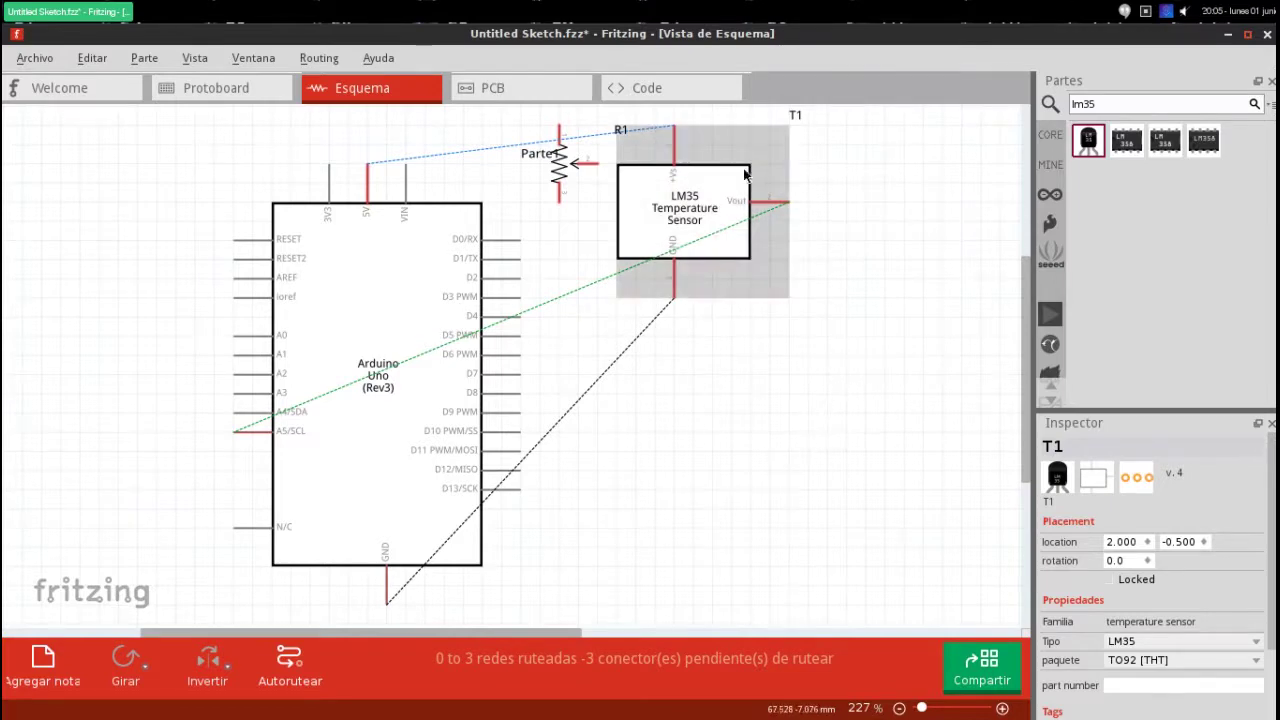
Step: Inspect the circuit's PCB layout view
click(468, 88)
scroll(812, 285, down, 1)
scroll(805, 310, up, 1)
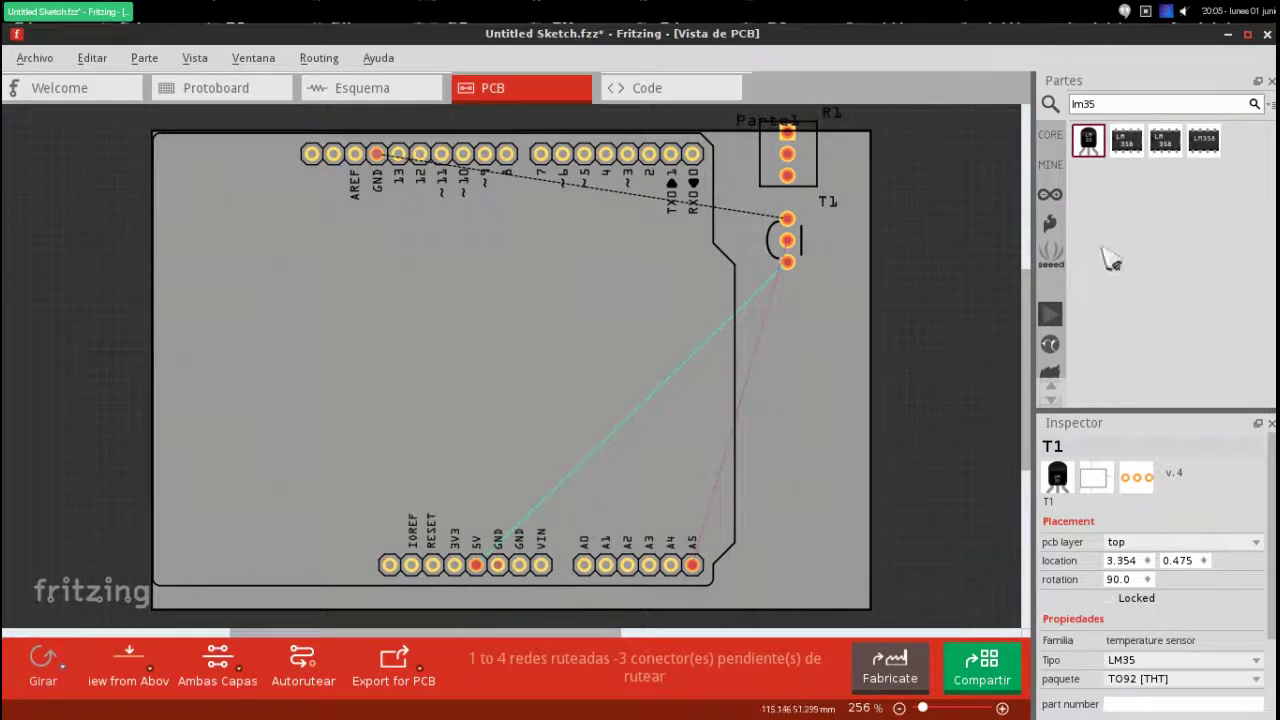
Step: In the Code view, keep the Arduino platform and Arduino UNO board, then return to Protoboard
click(655, 92)
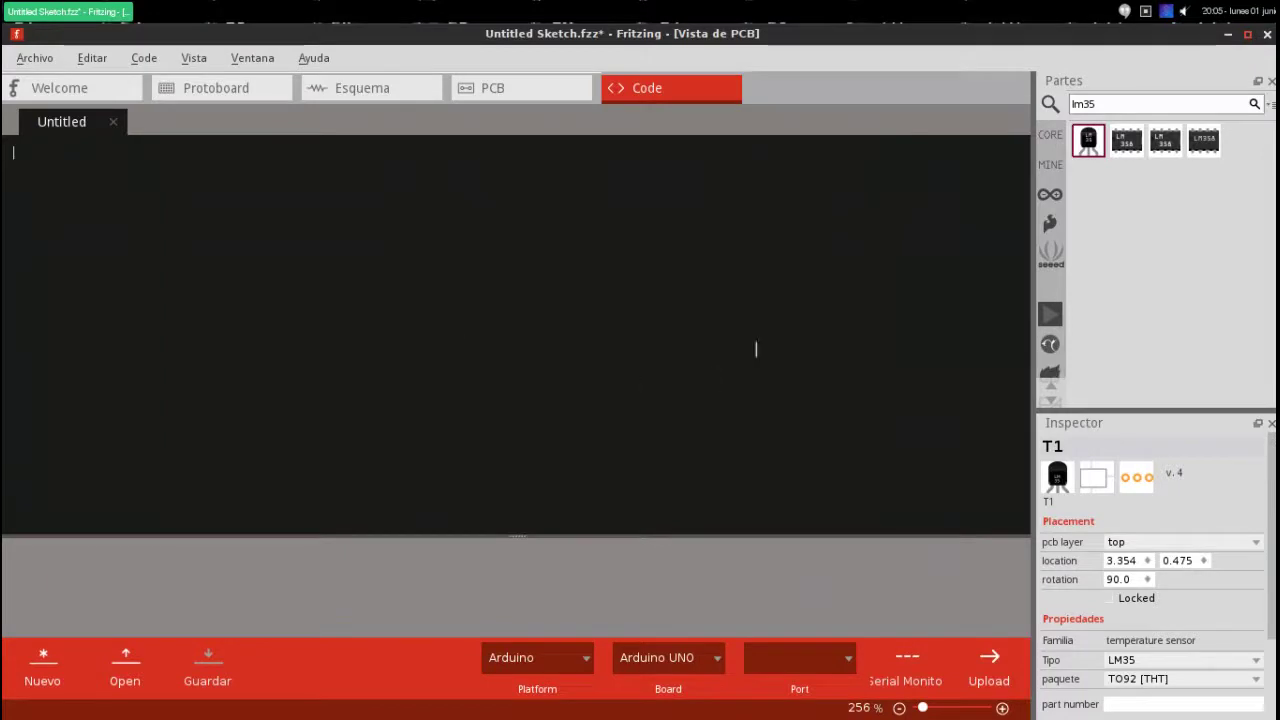
click(550, 665)
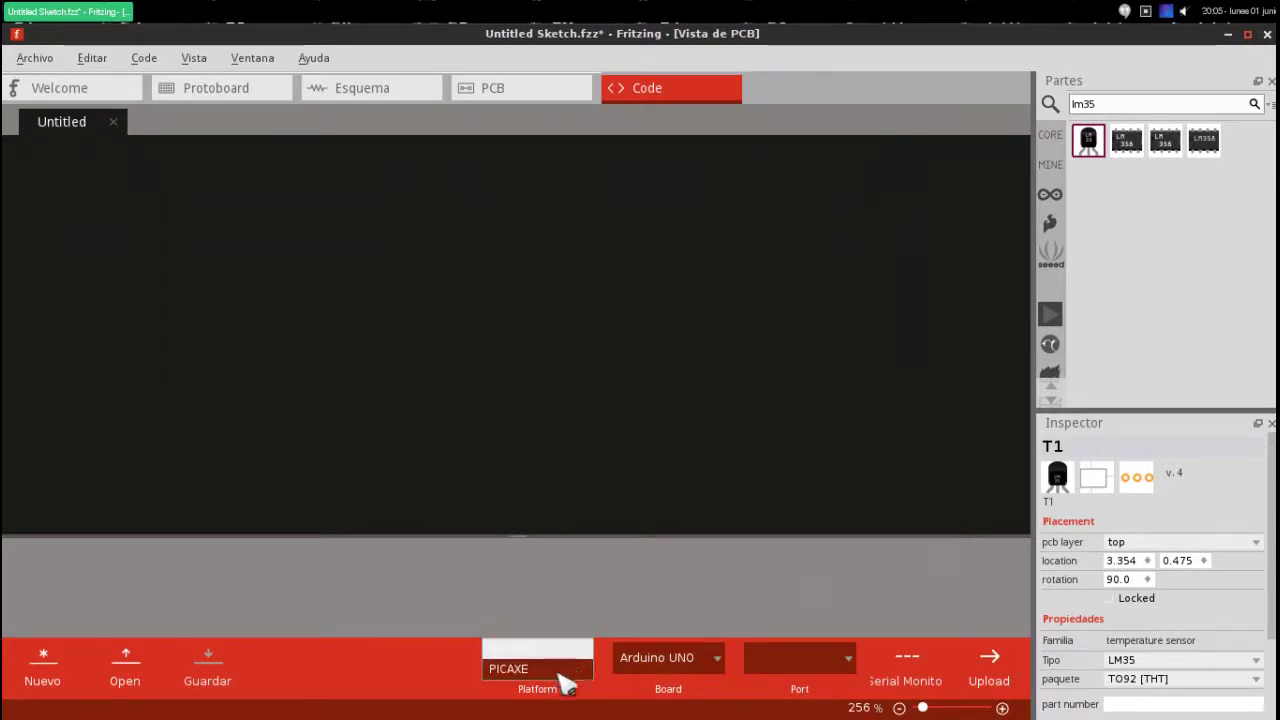
click(596, 612)
click(660, 655)
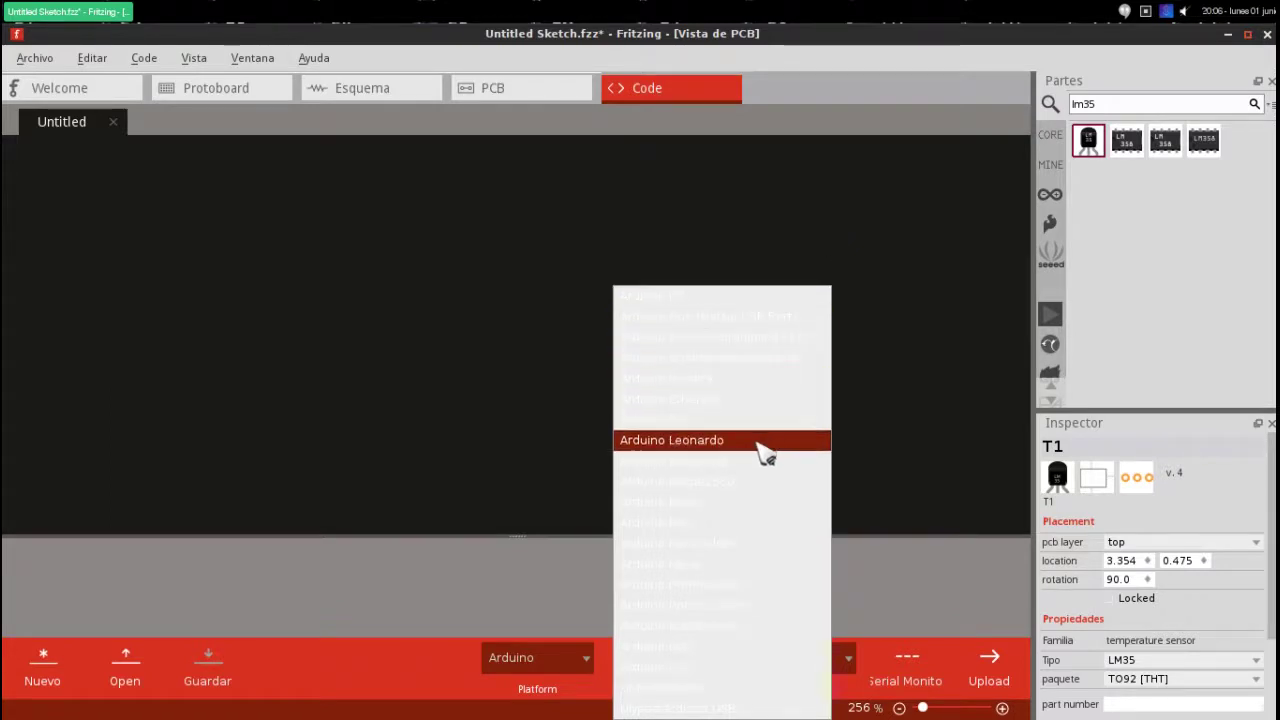
click(934, 466)
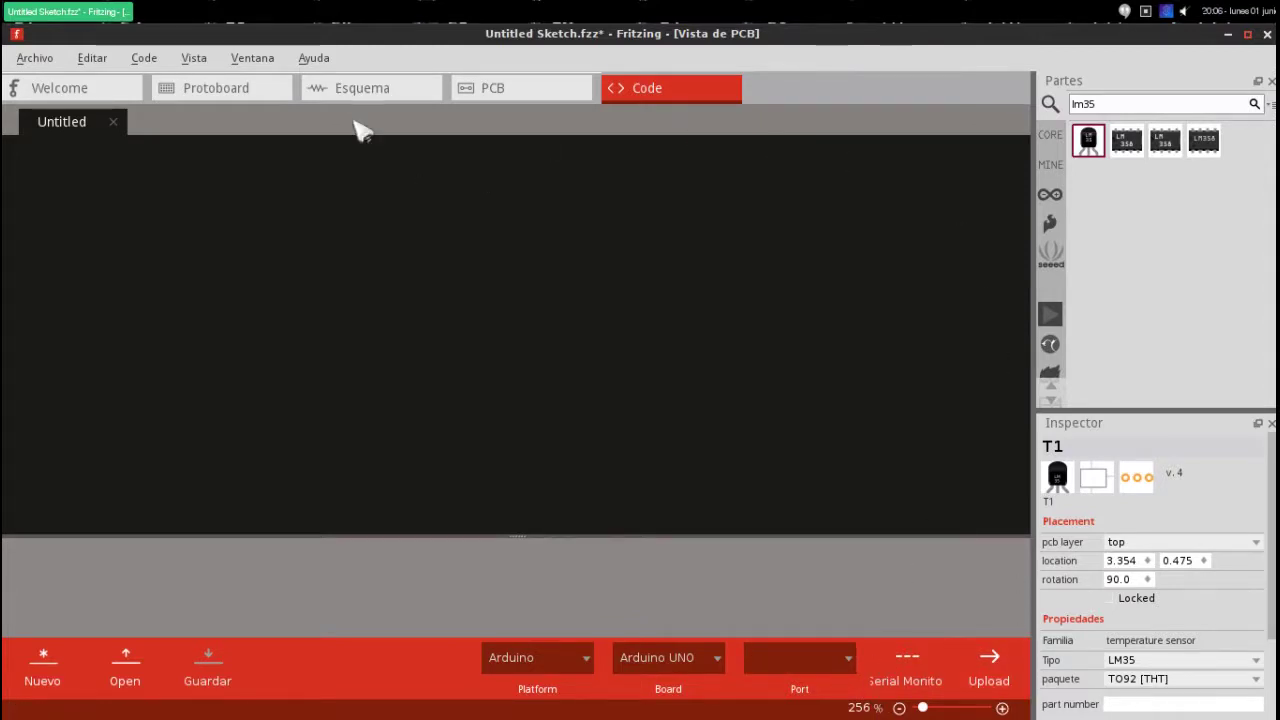
click(277, 89)
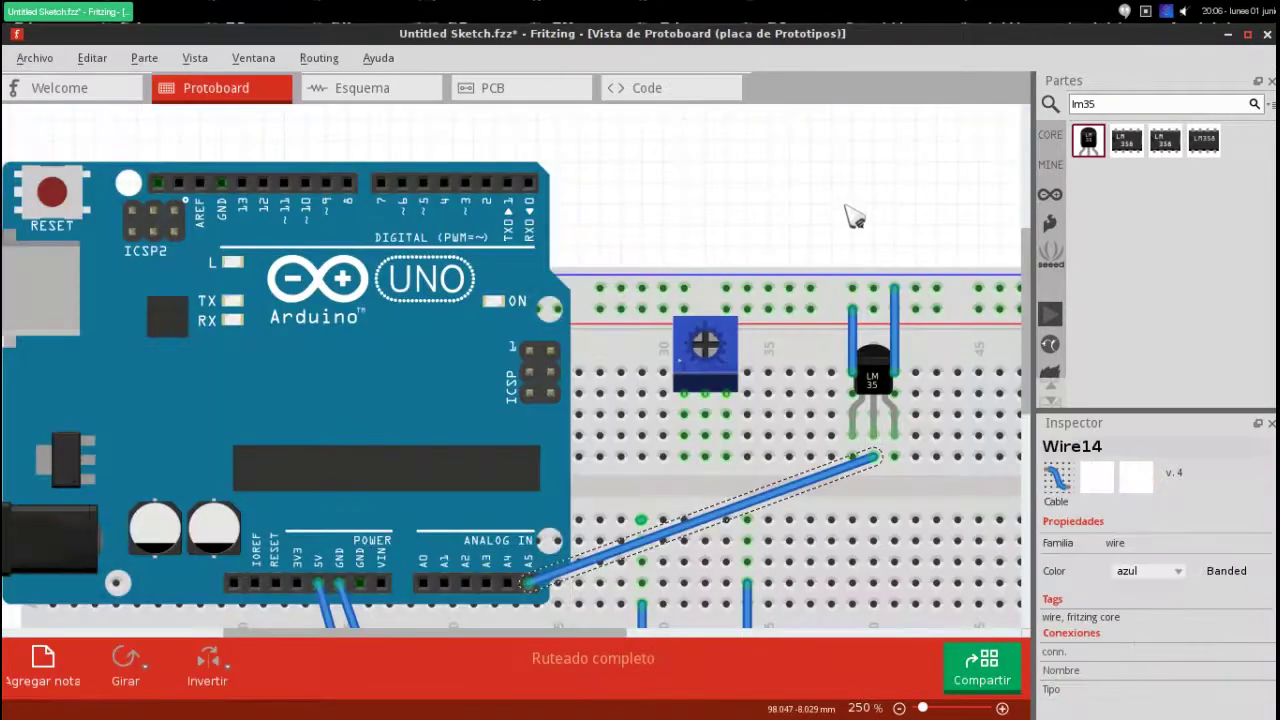
Step: Switch the Parts bin to CORE parts, then open the empty Untitled code tab targeting Arduino UNO
ctrl+scroll(856, 255, down, 5)
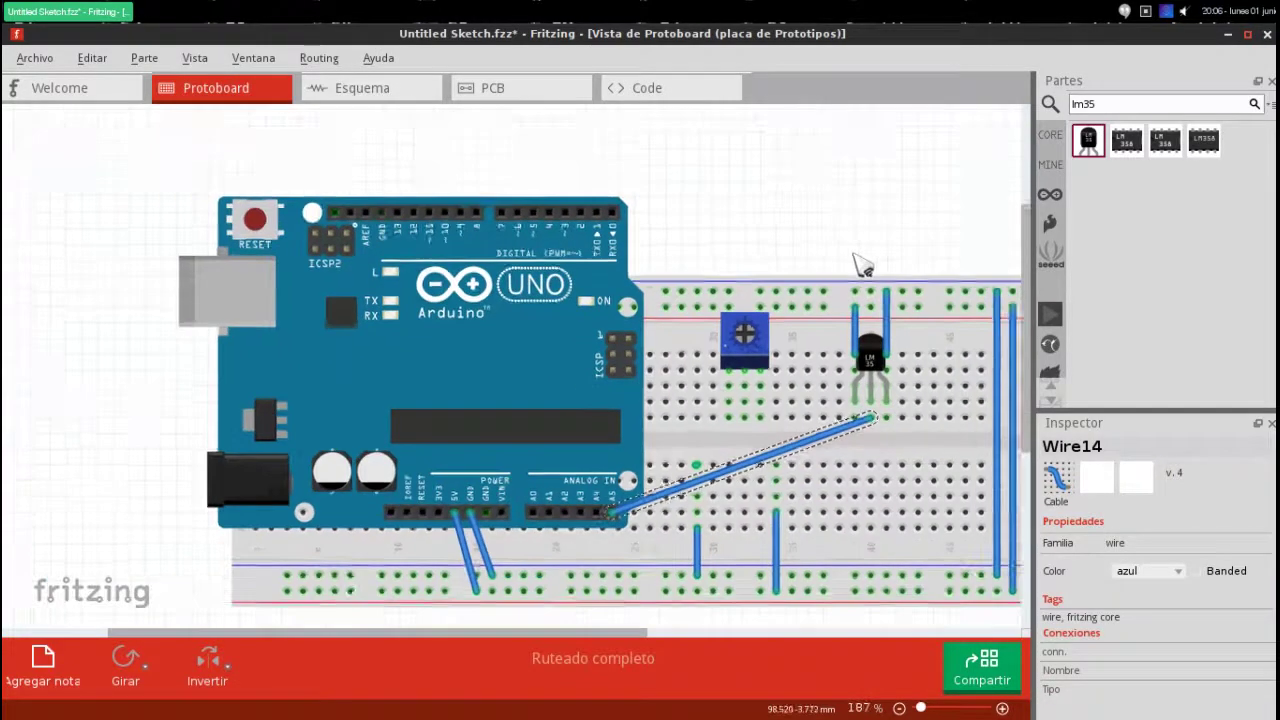
ctrl+scroll(888, 292, down, 2)
ctrl+scroll(371, 229, up, 1)
ctrl+scroll(376, 232, up, 1)
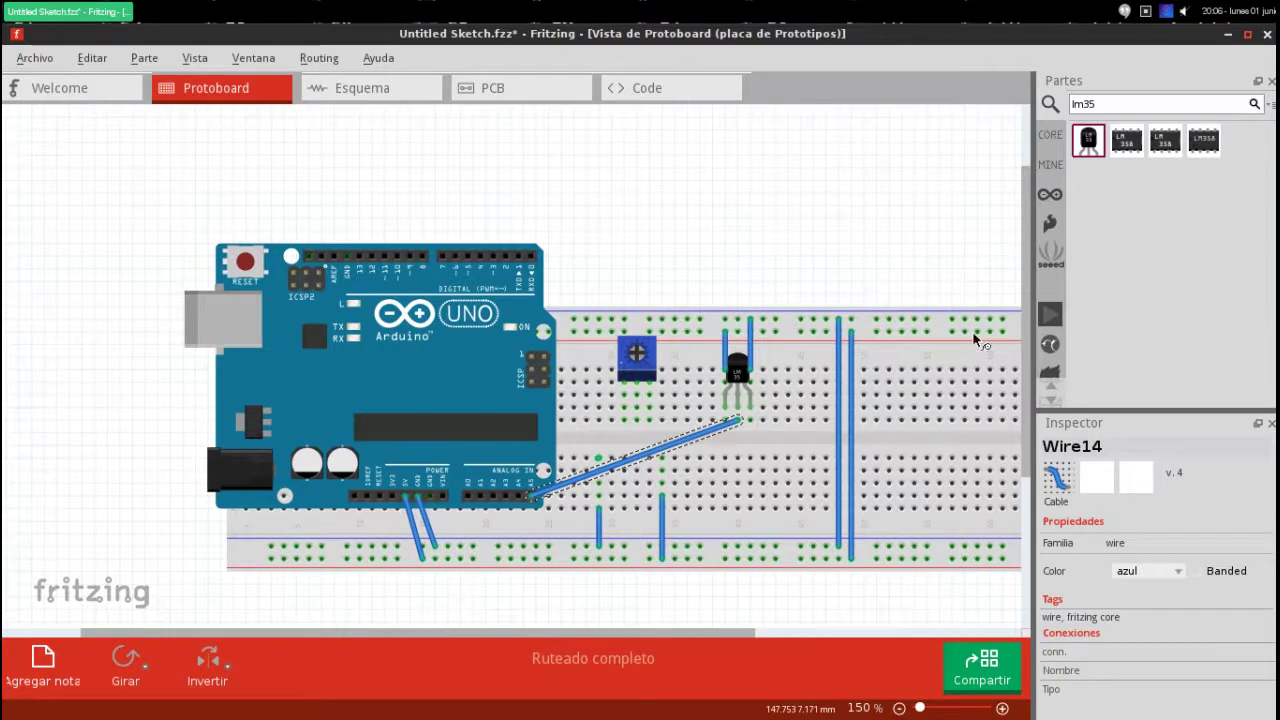
click(1050, 132)
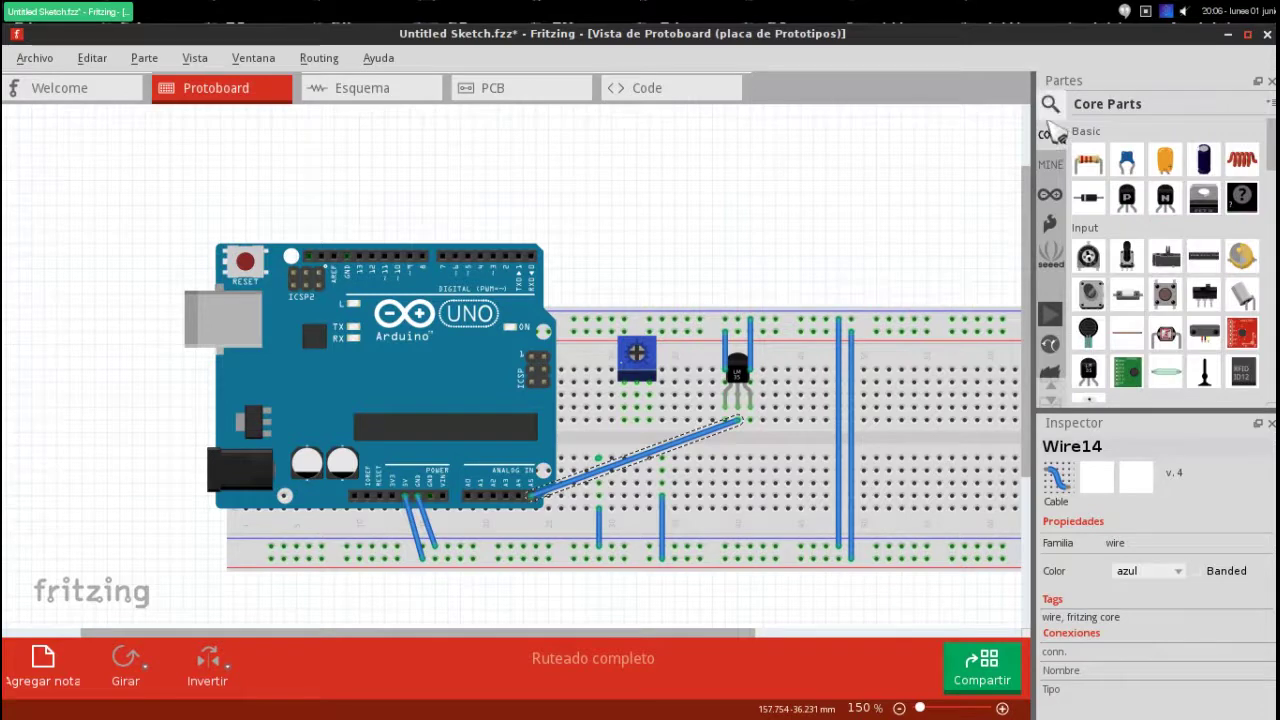
scroll(1165, 200, down, 2)
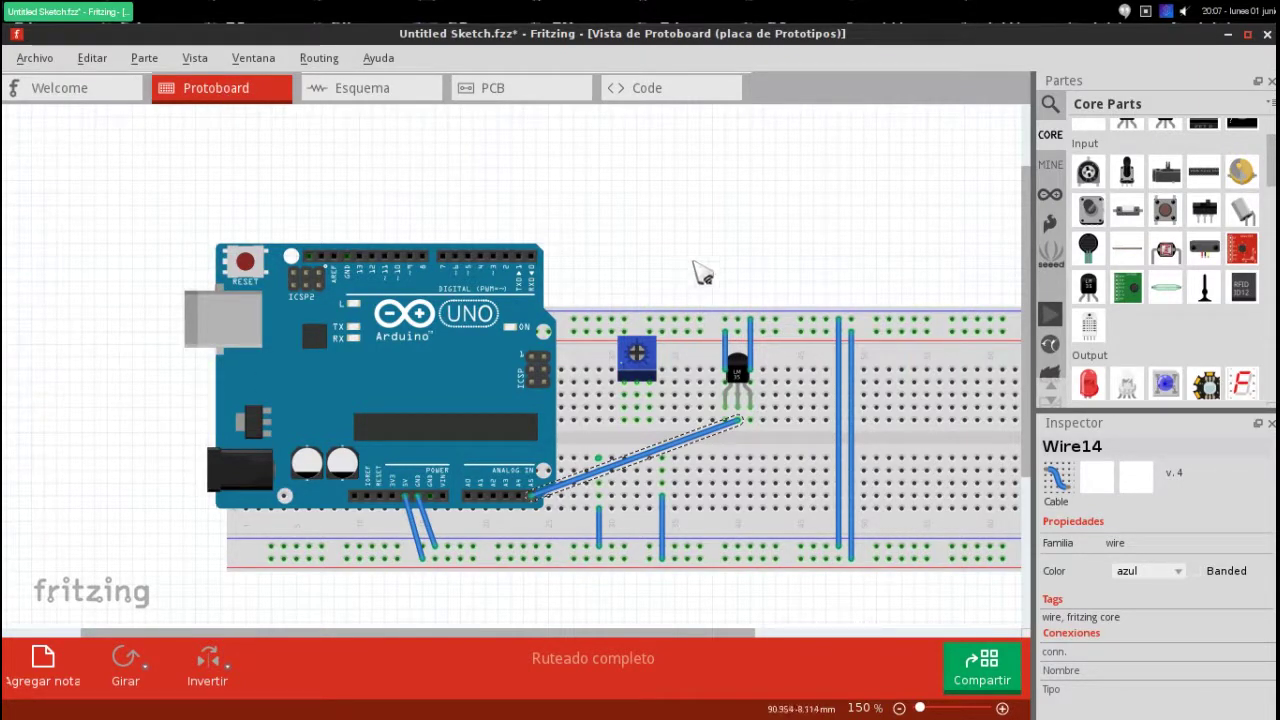
click(655, 93)
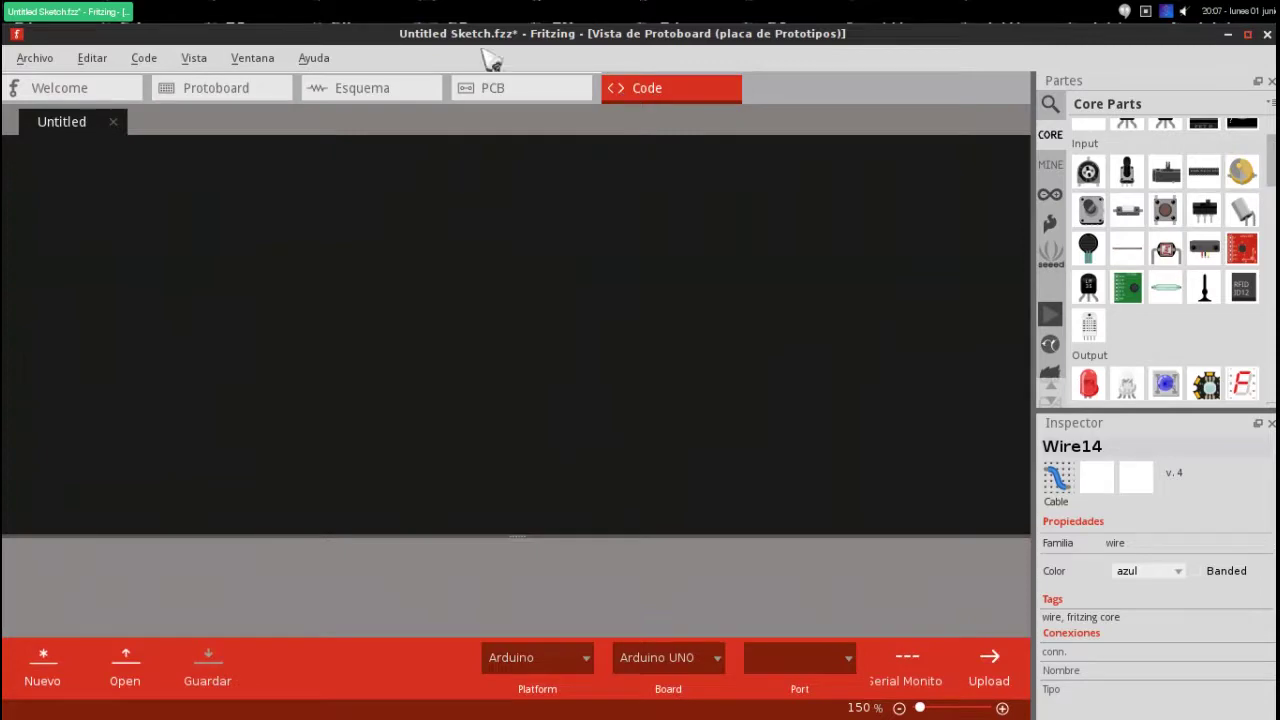
Step: Select the whole breadboard circuit, then close Fritzing and answer the save prompt
click(200, 88)
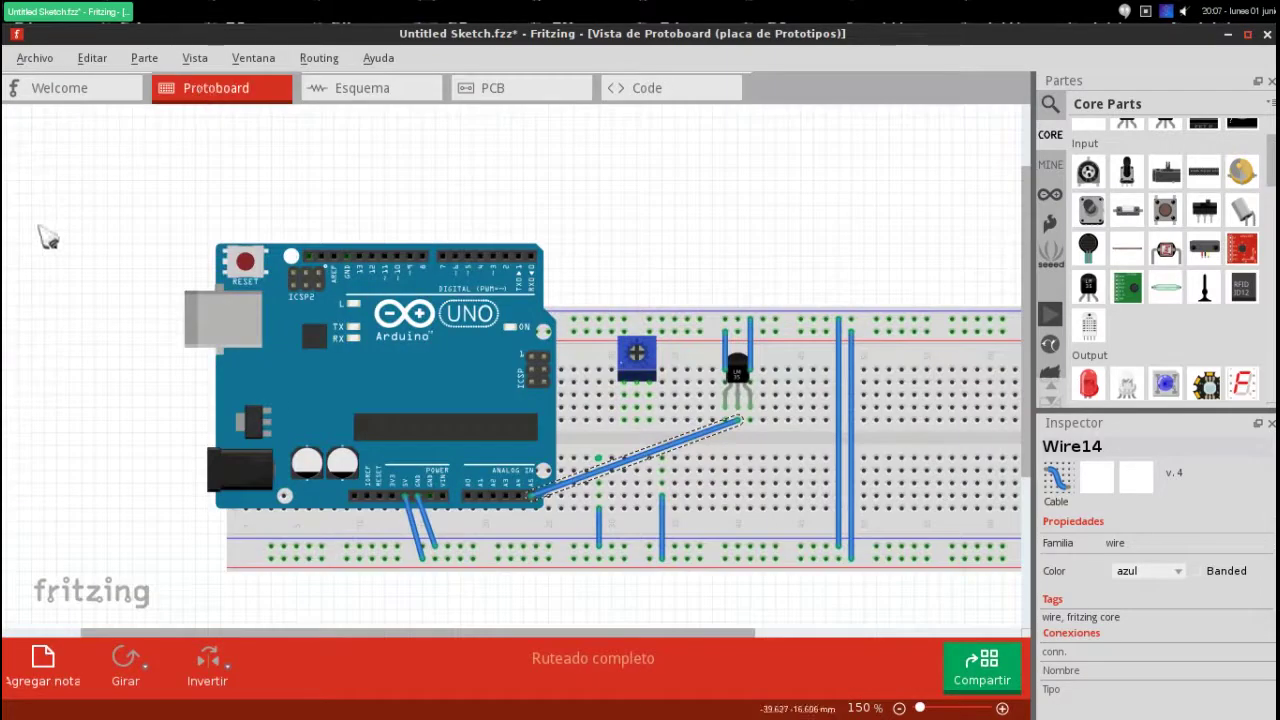
drag(85, 184, 1050, 642)
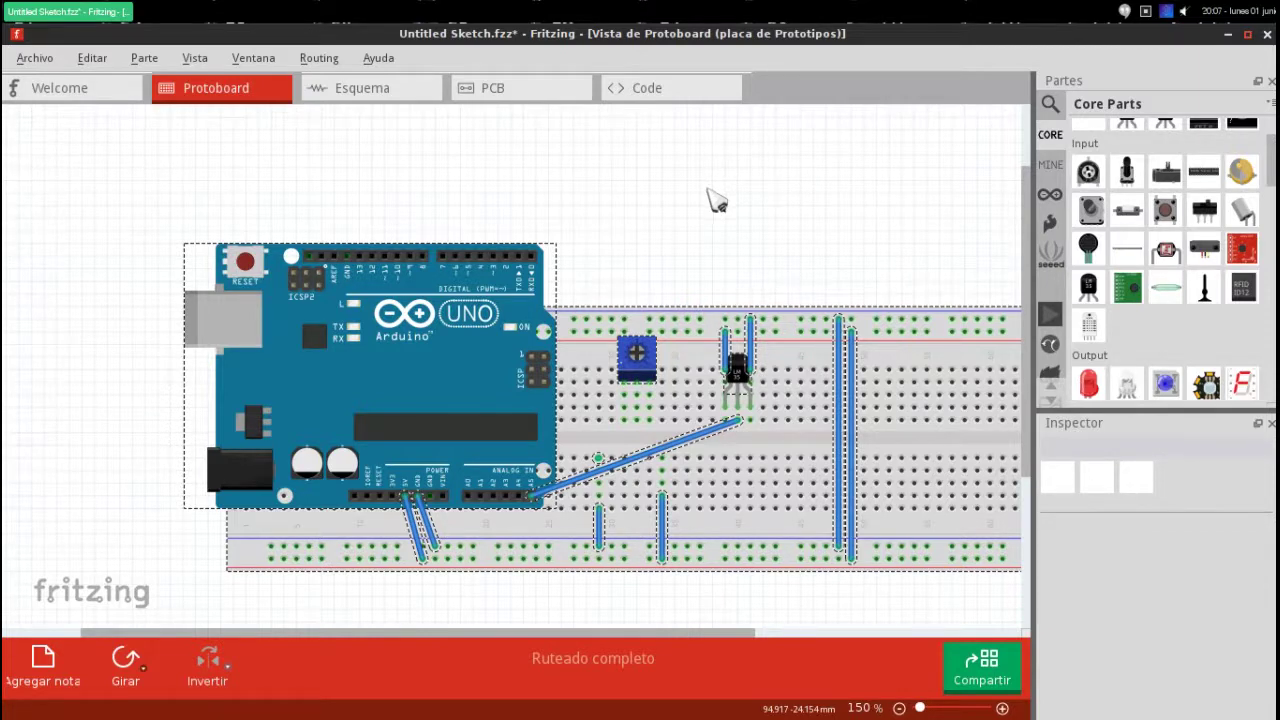
click(716, 200)
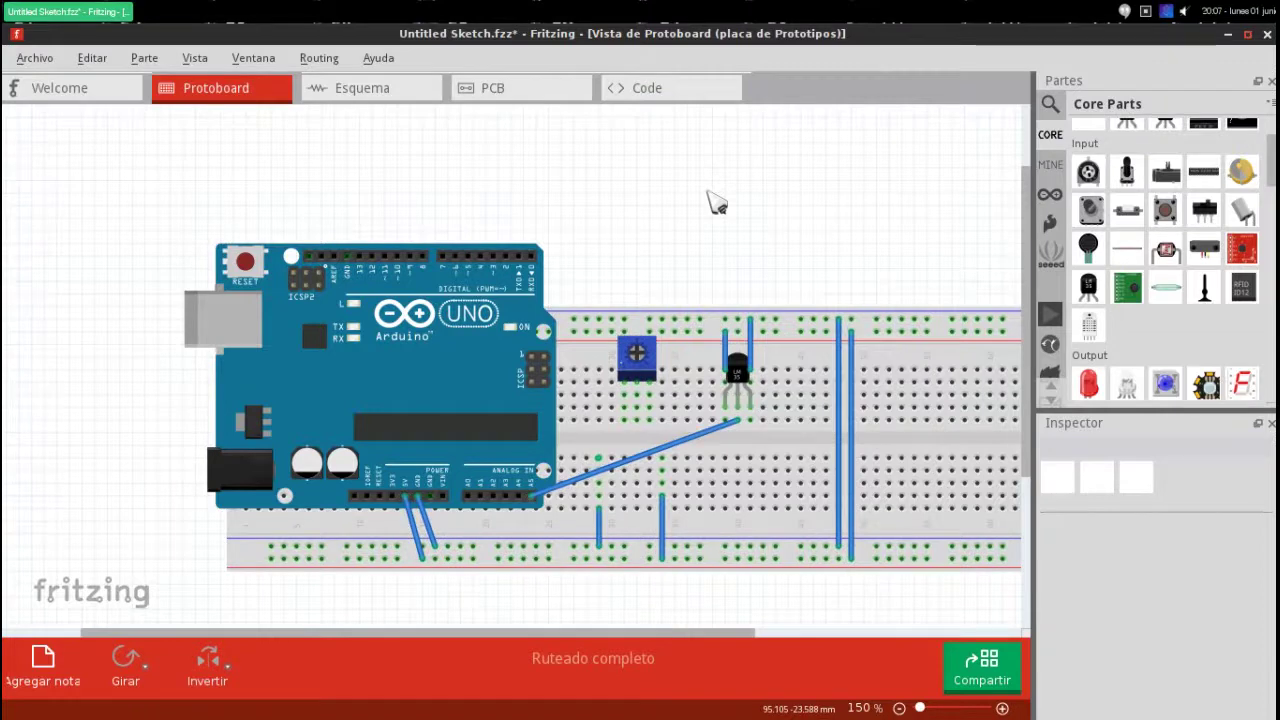
drag(174, 165, 940, 632)
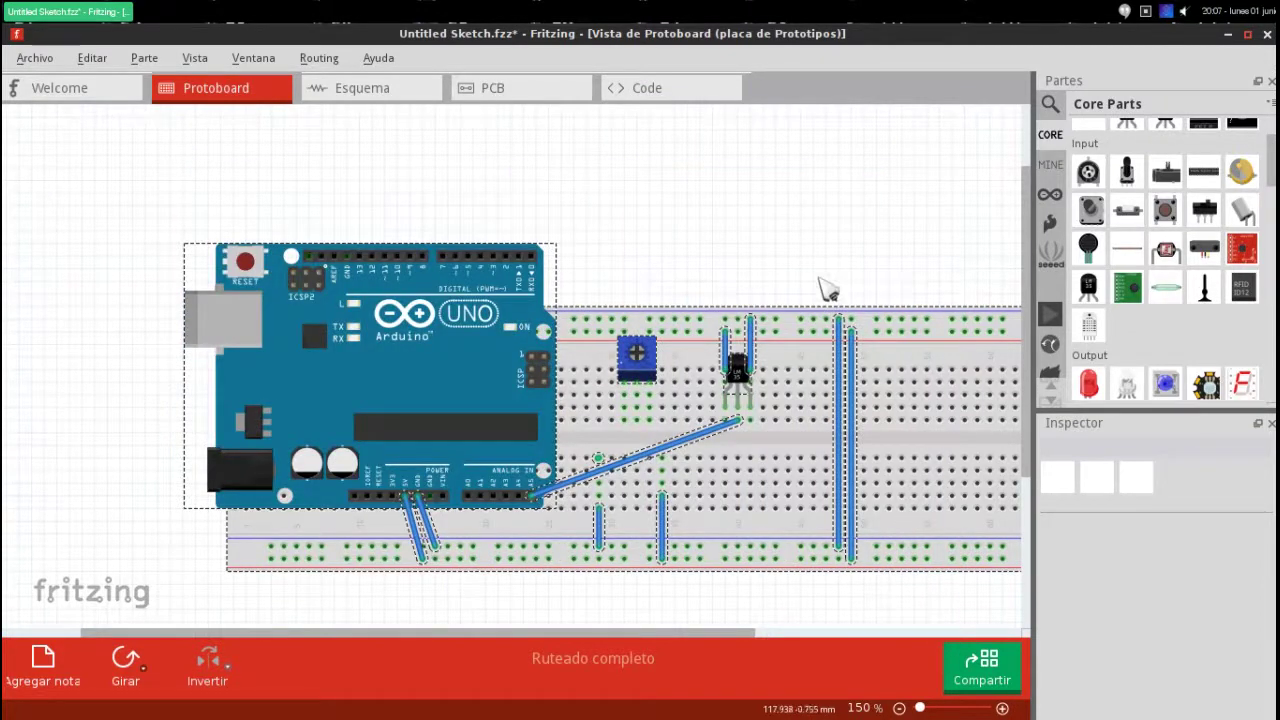
click(1267, 33)
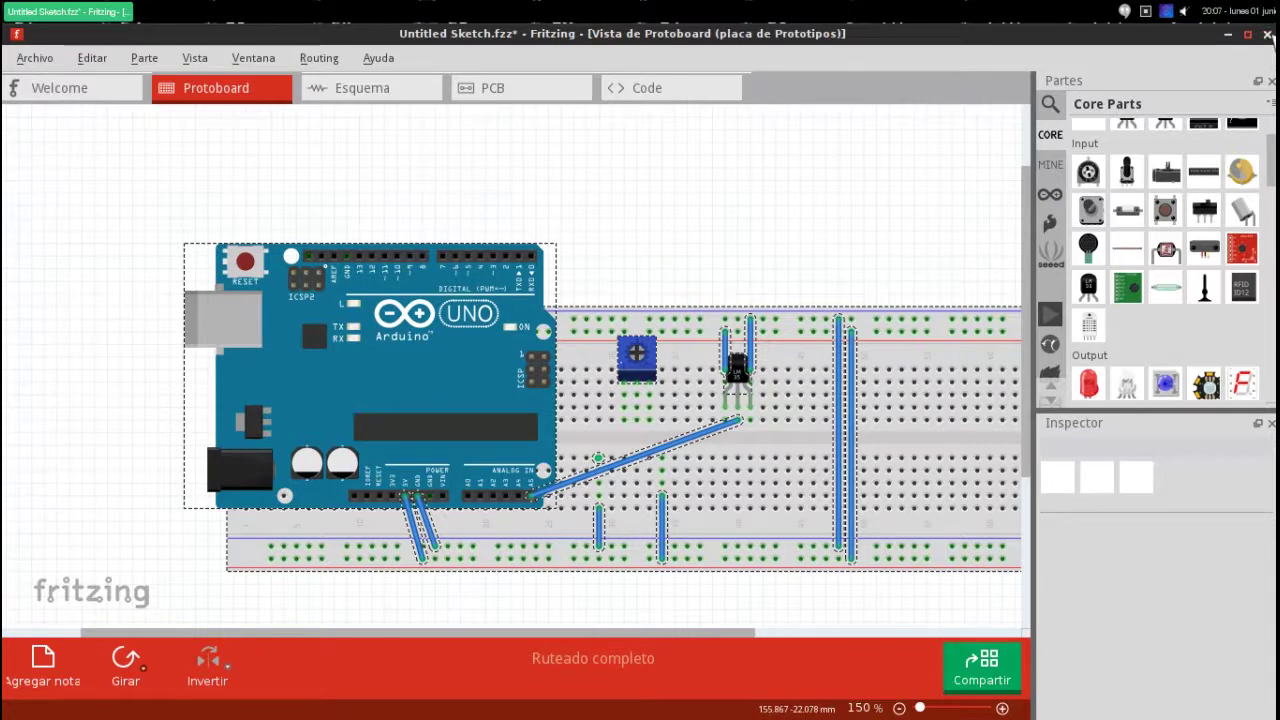
click(760, 392)
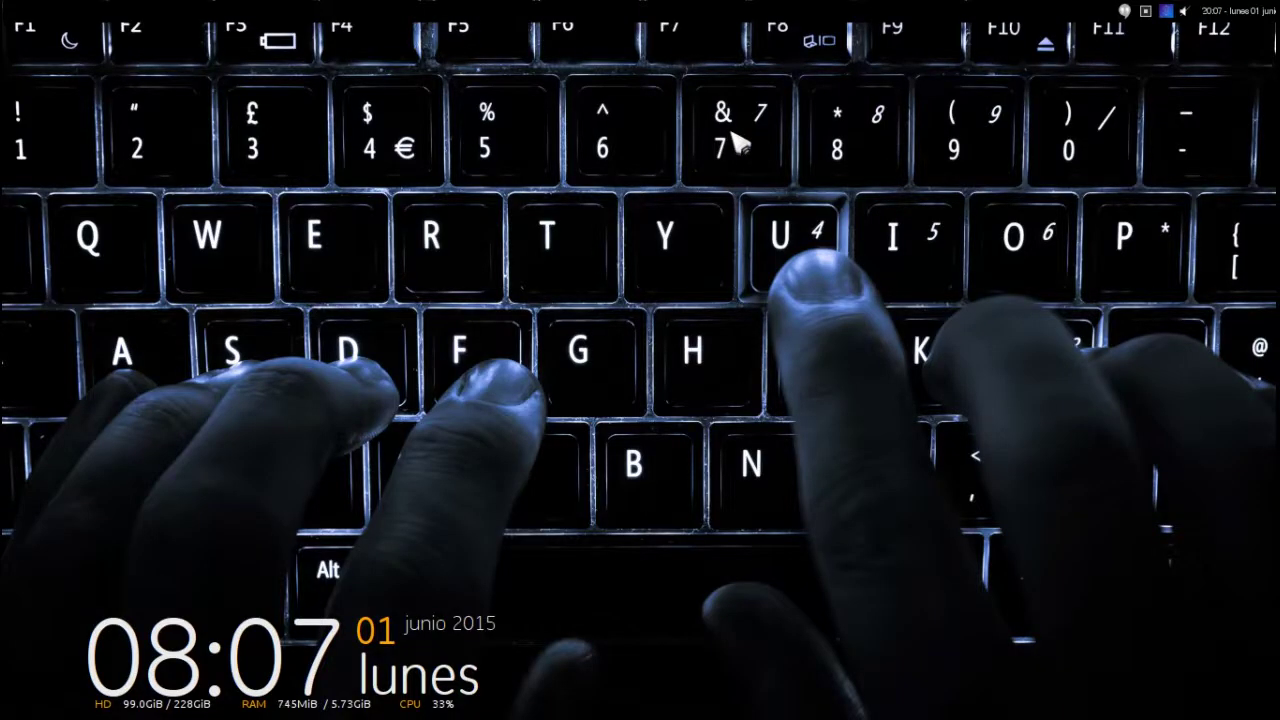